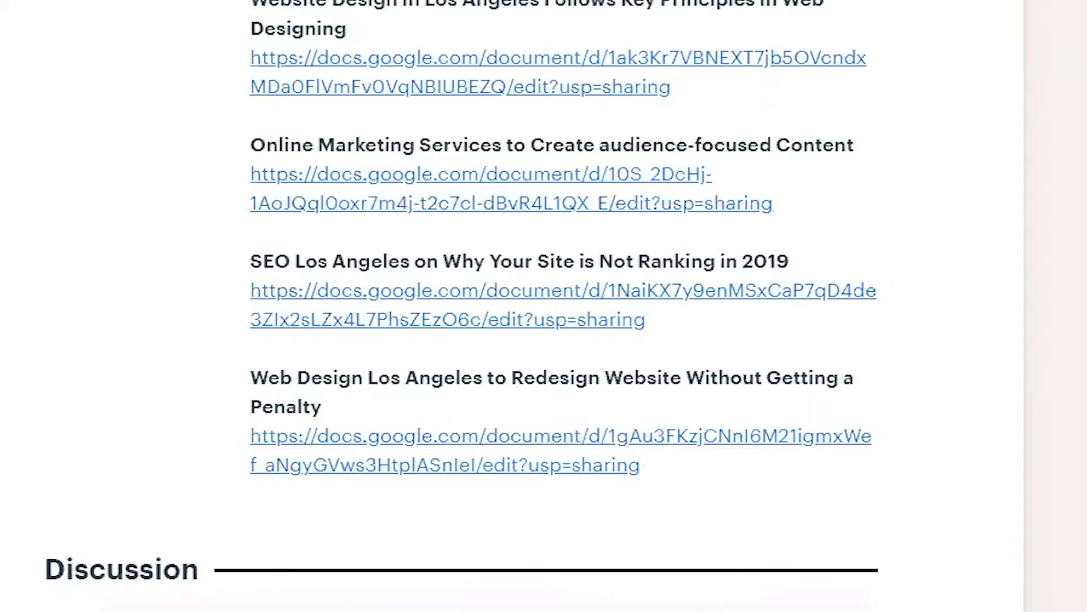
- Look over the redesign-without-penalty article, then switch to the WordPress Posts list
click(456, 449)
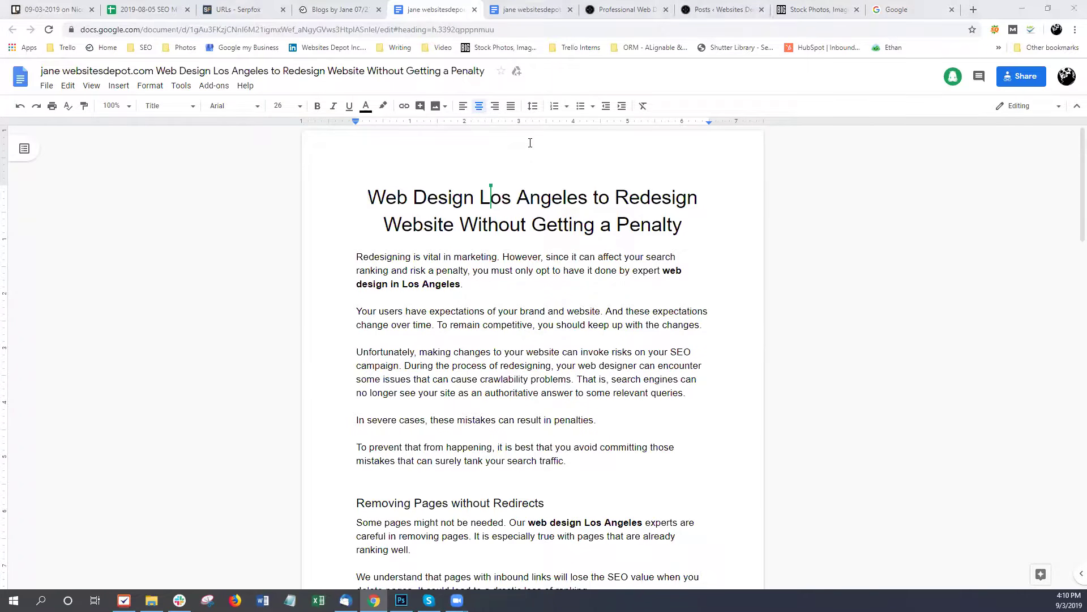
key(ctrl+8)
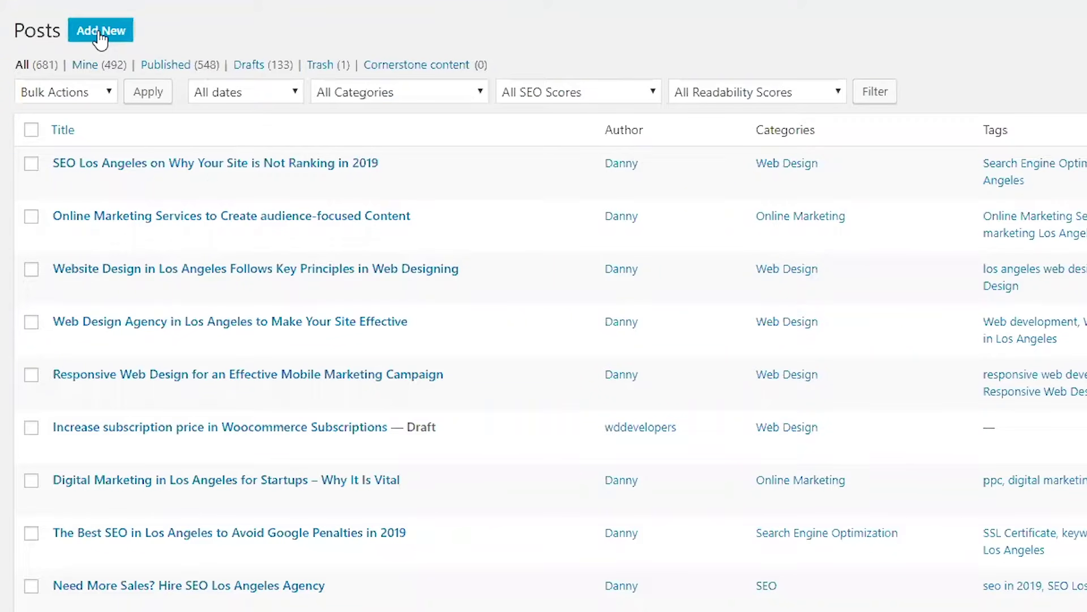
- Start a new post and paste the Google Doc article's title into its Title field
click(100, 35)
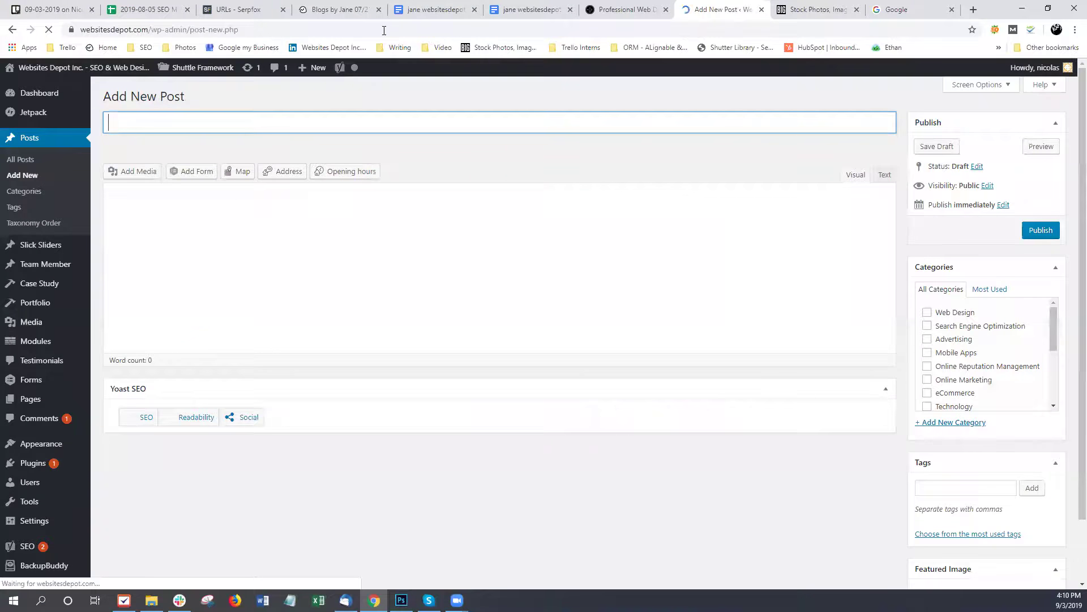
key(ctrl+5)
drag(369, 196, 705, 225)
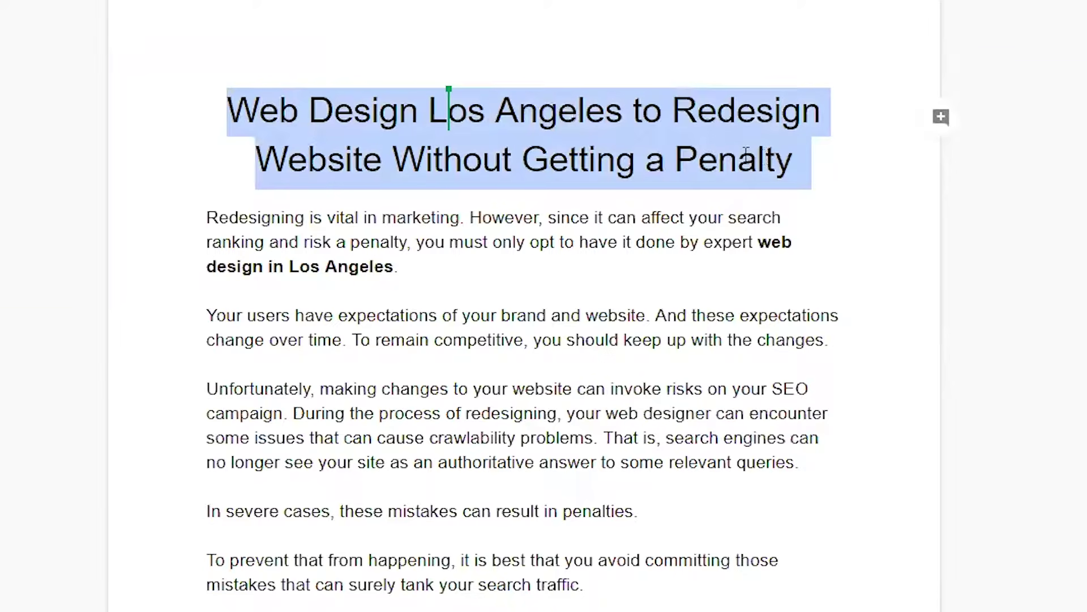
right_click(745, 150)
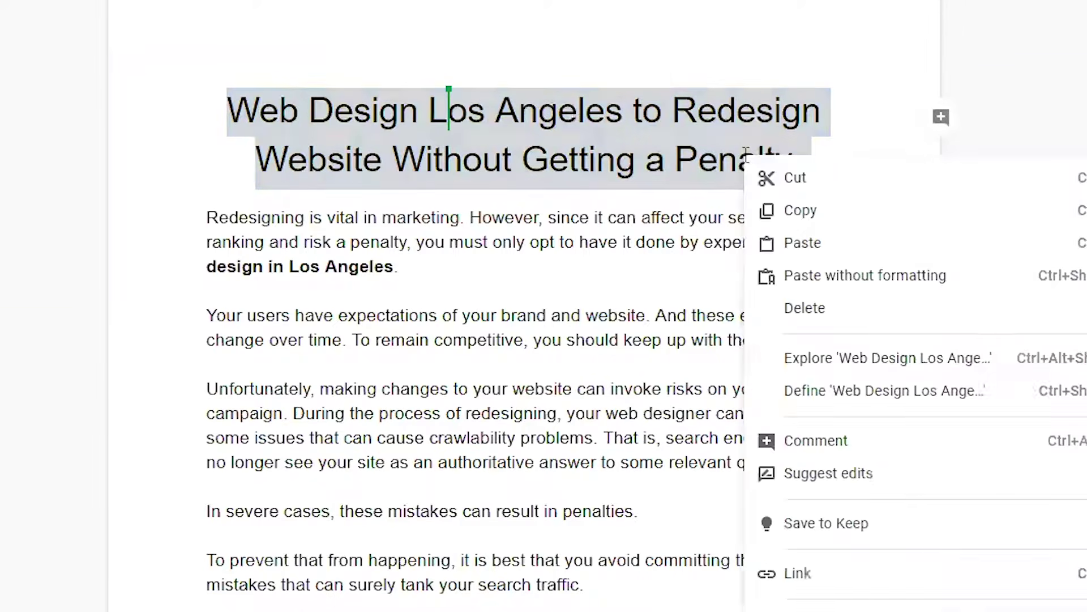
click(799, 210)
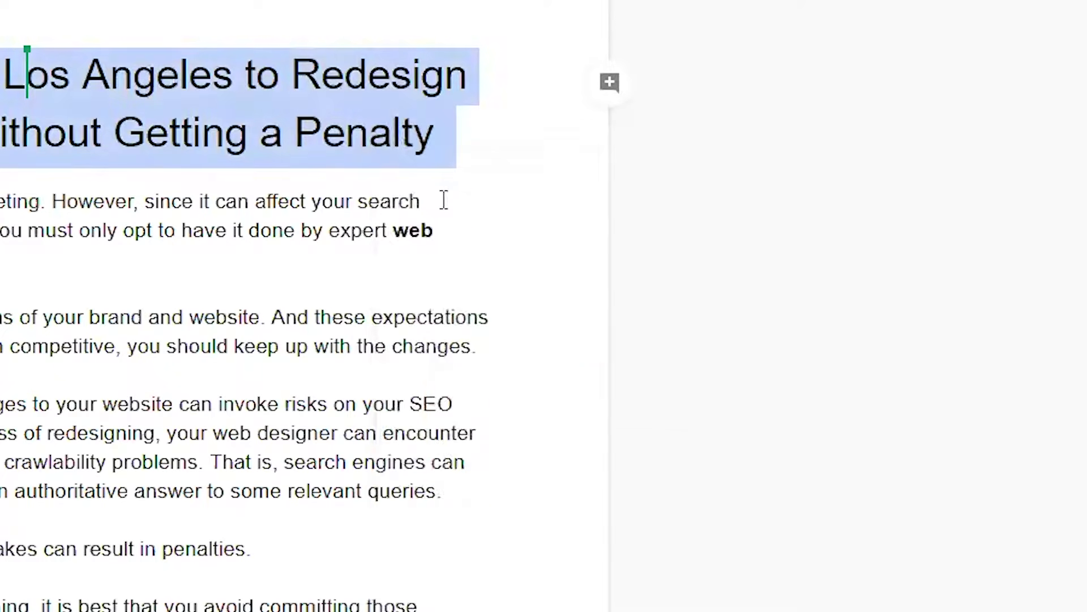
key(ctrl+8)
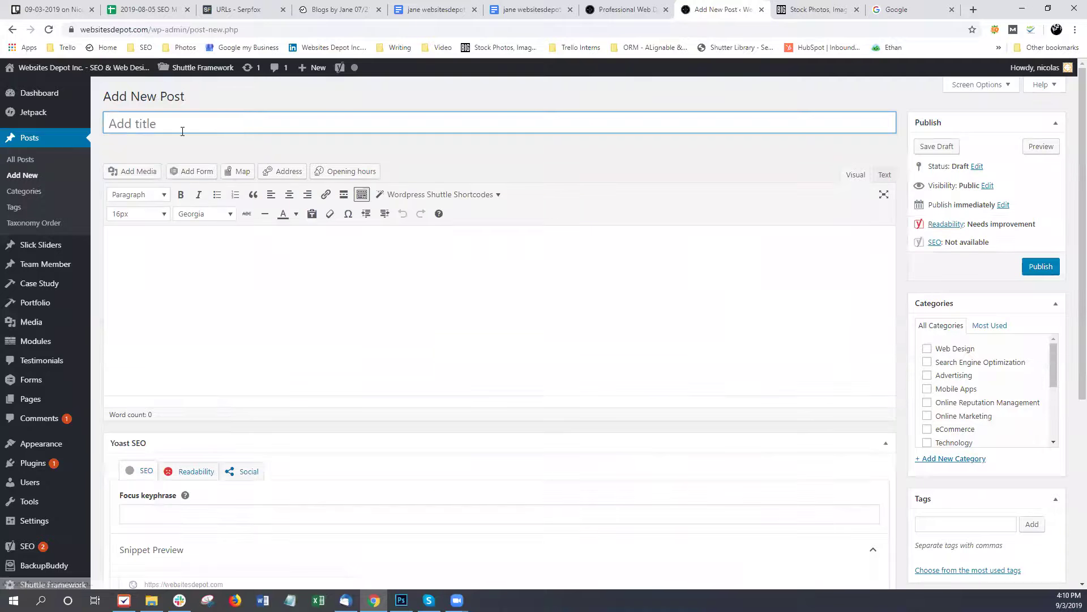
right_click(168, 129)
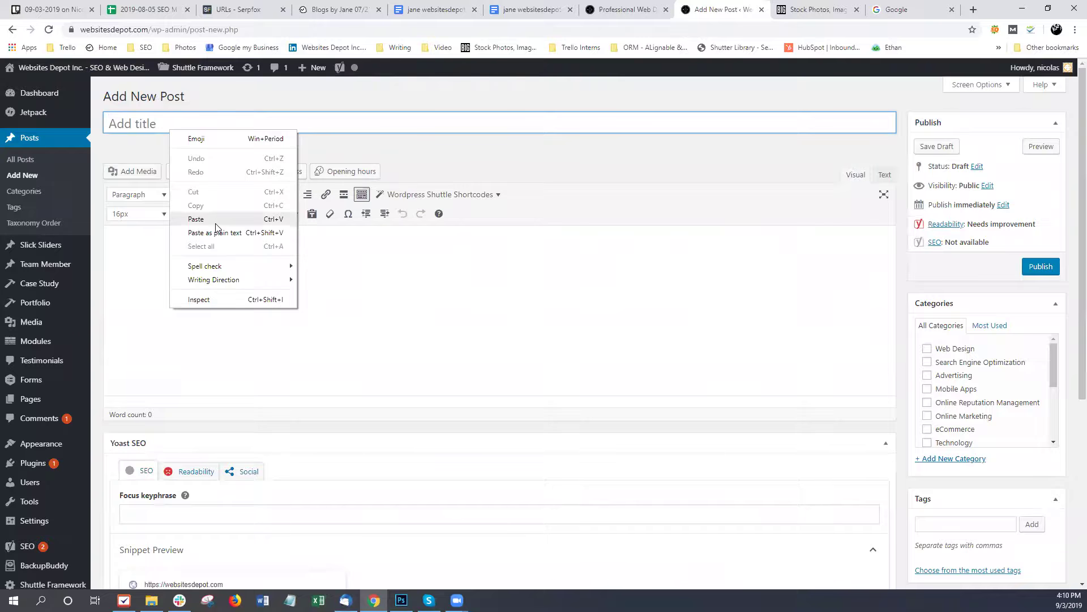
click(196, 219)
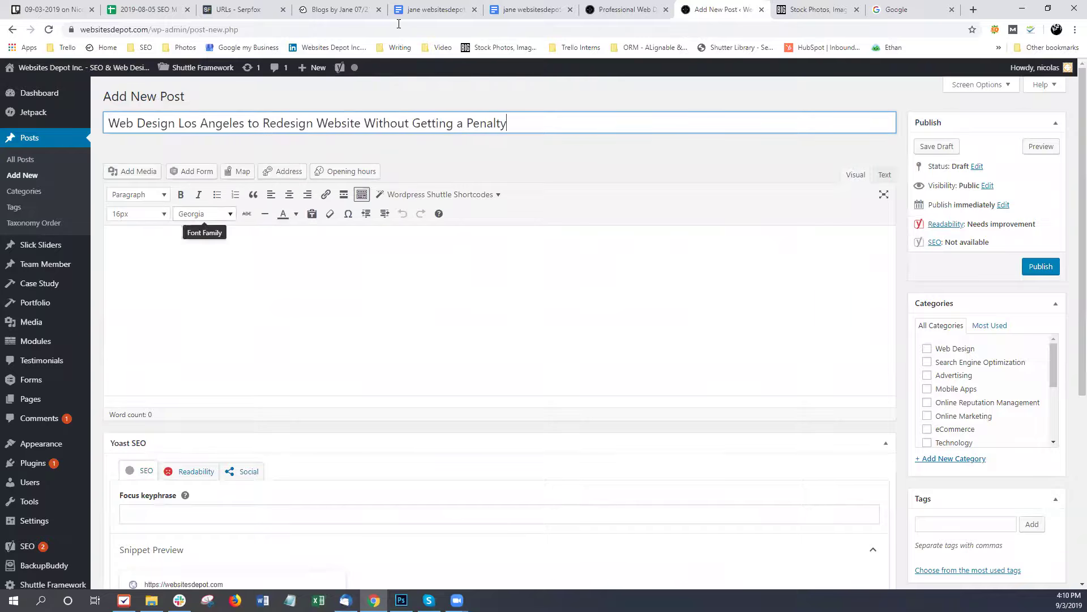
- Paste the article's full body text from Google Docs into the post editor
key(ctrl+5)
right_click(447, 271)
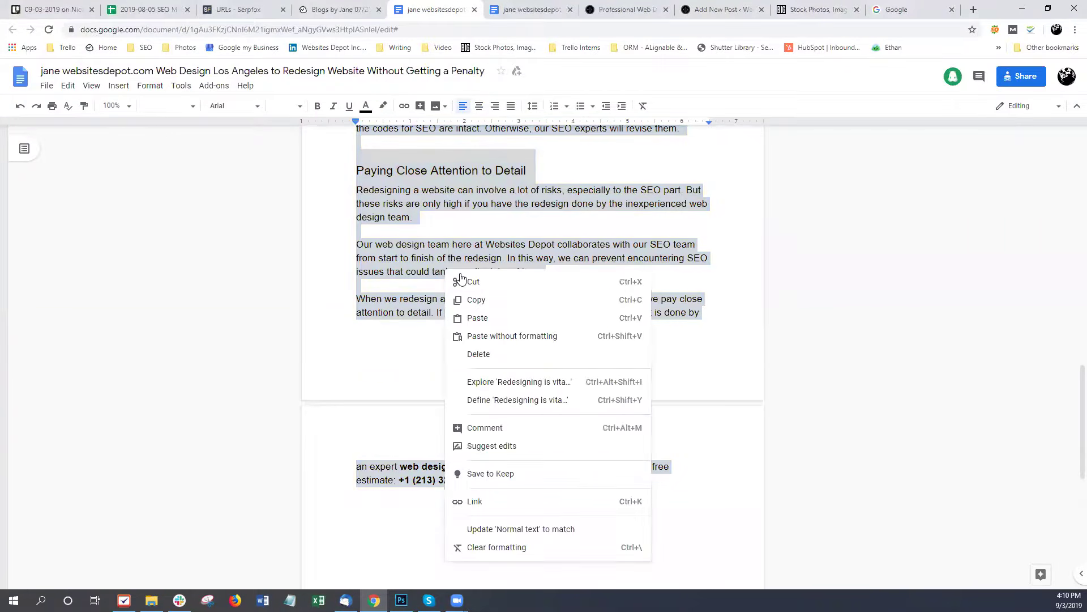
click(450, 298)
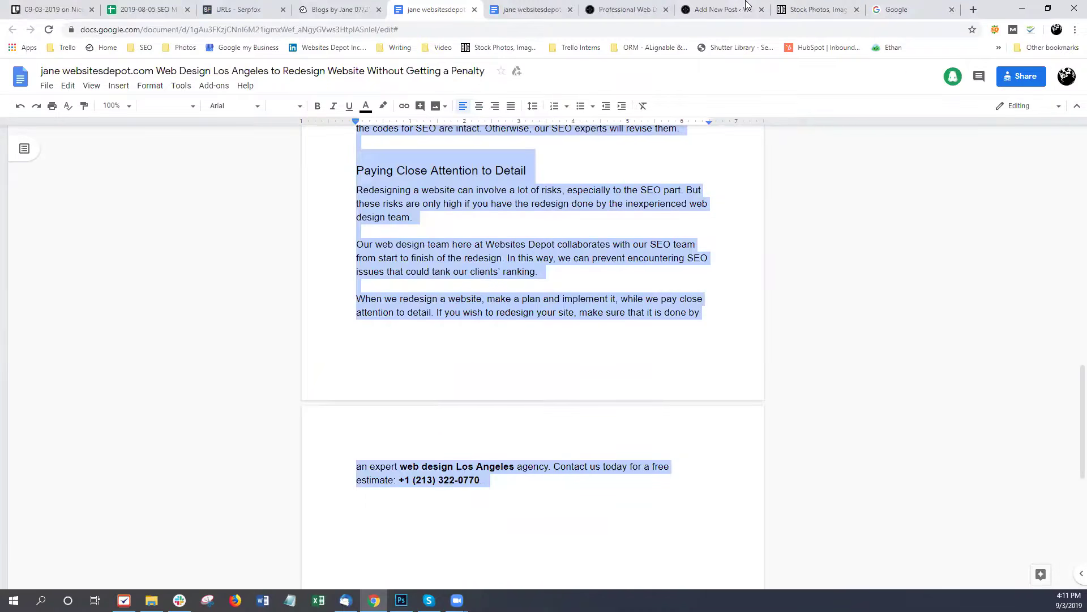
click(746, 5)
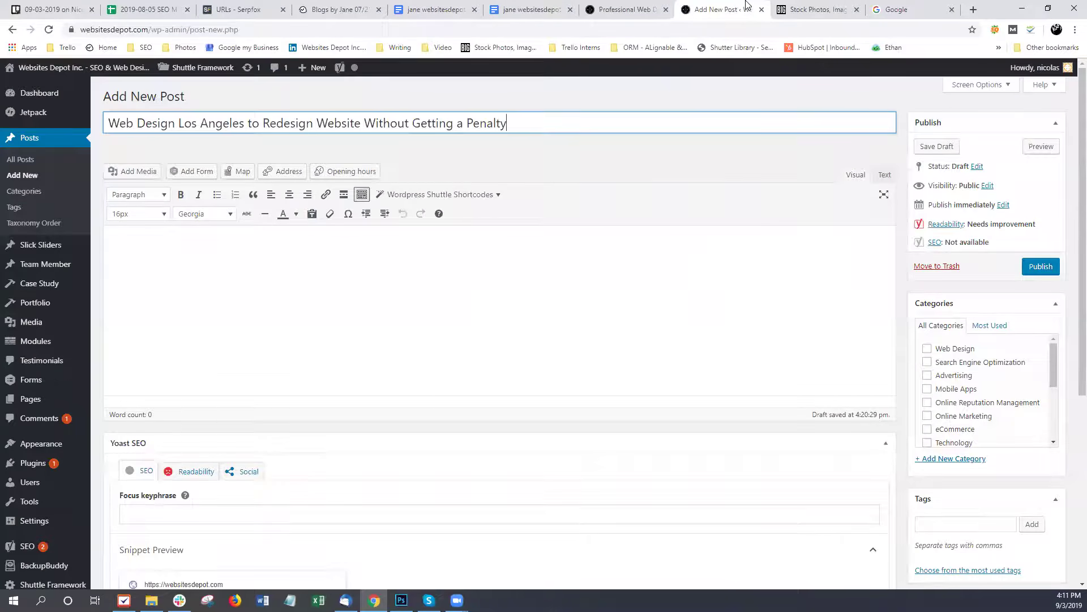
click(391, 256)
right_click(389, 258)
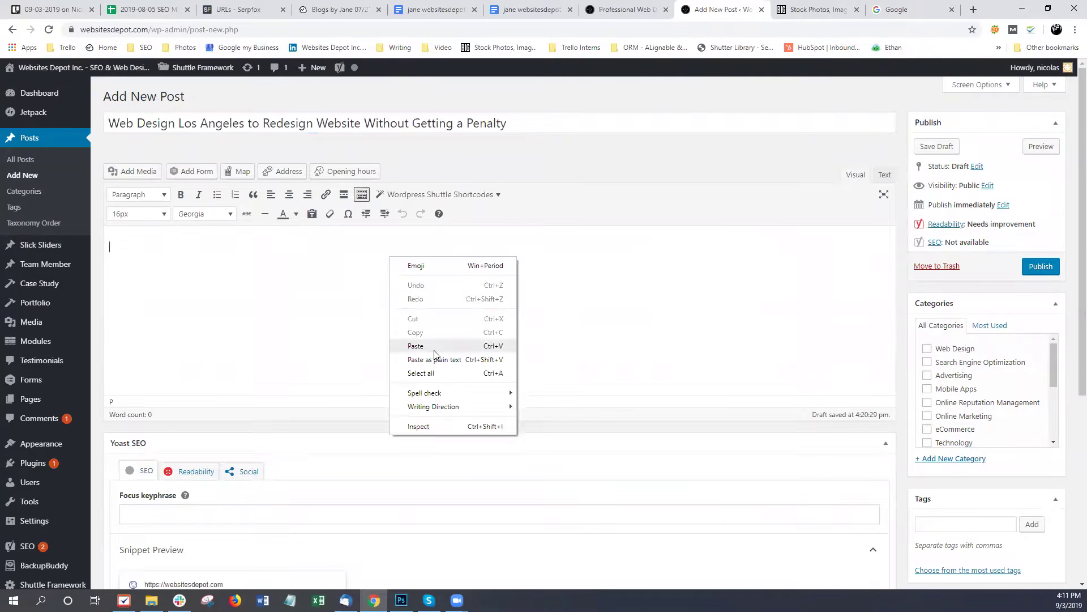
click(433, 346)
- Delete the stray blank lines, such as those above 'Our web design' and the Paying Close Attention heading
scroll(360, 374, down, 5)
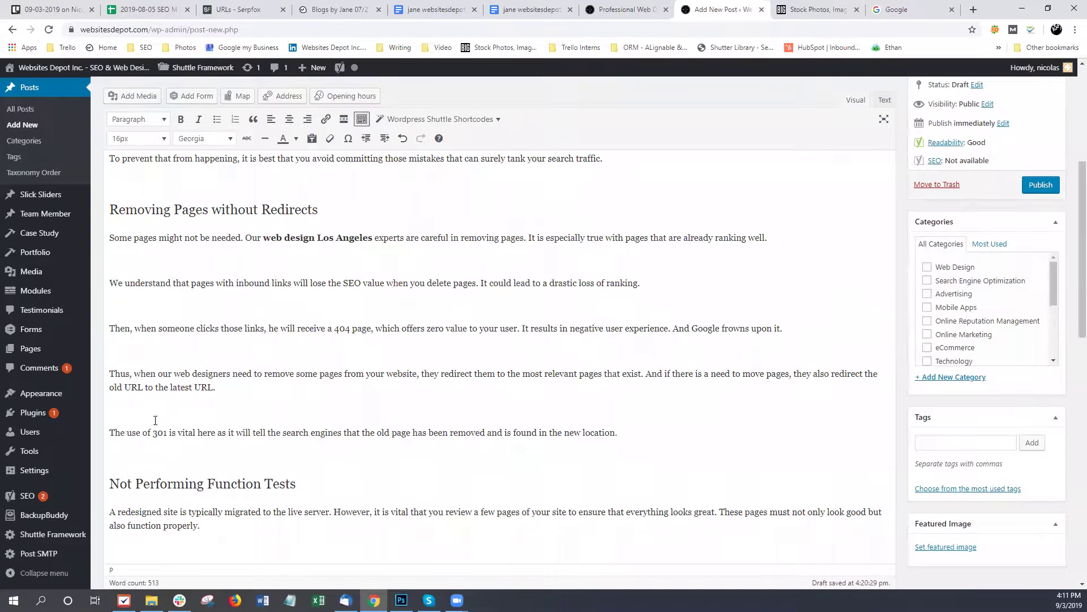
scroll(241, 400, down, 2)
scroll(243, 395, down, 5)
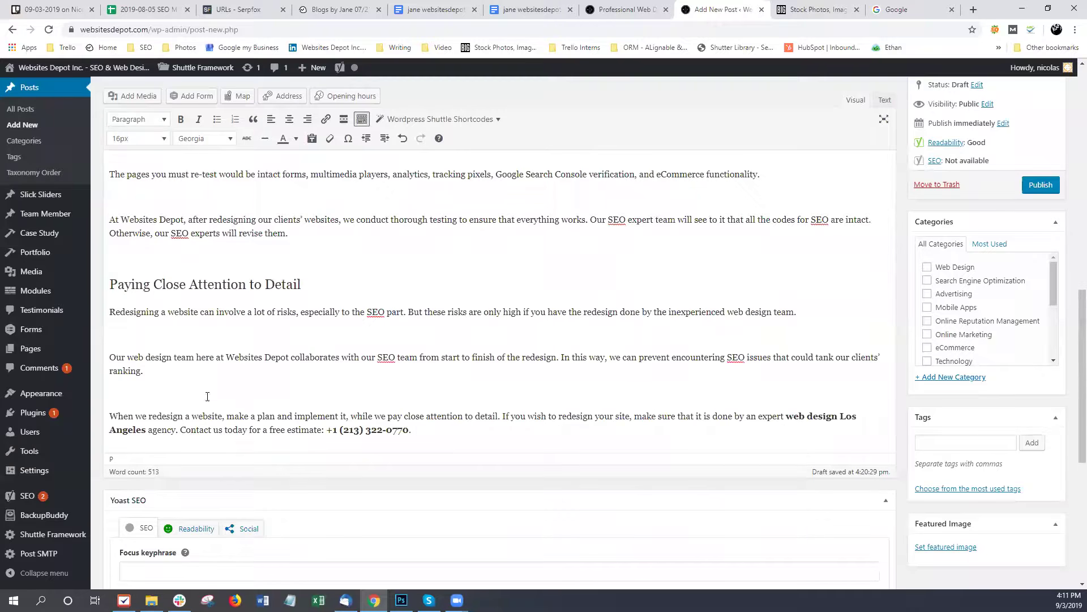
key(BackSpace)
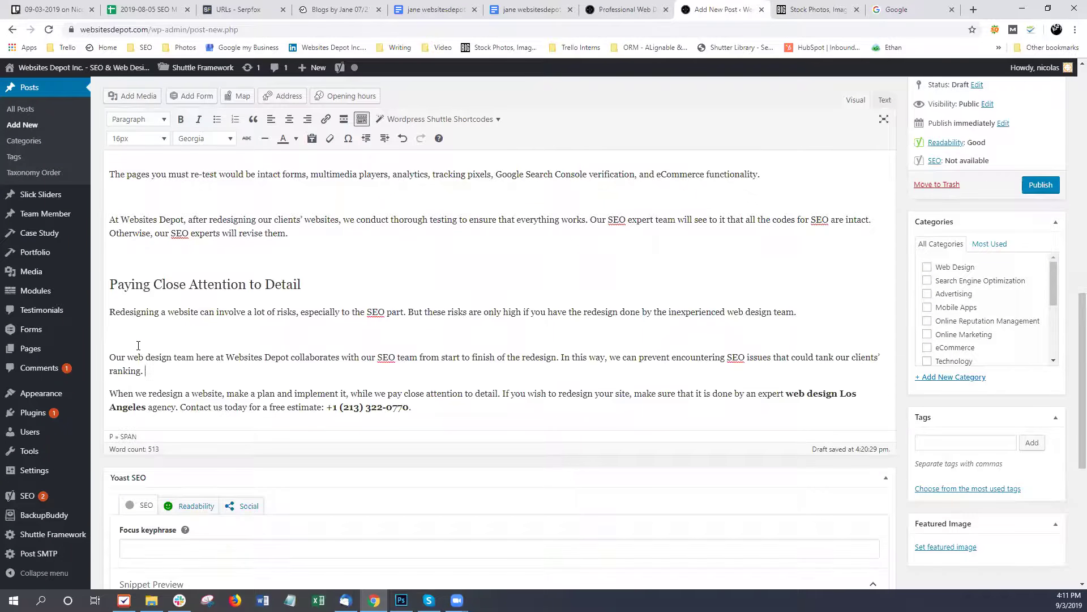
click(142, 329)
key(BackSpace)
click(135, 252)
key(BackSpace)
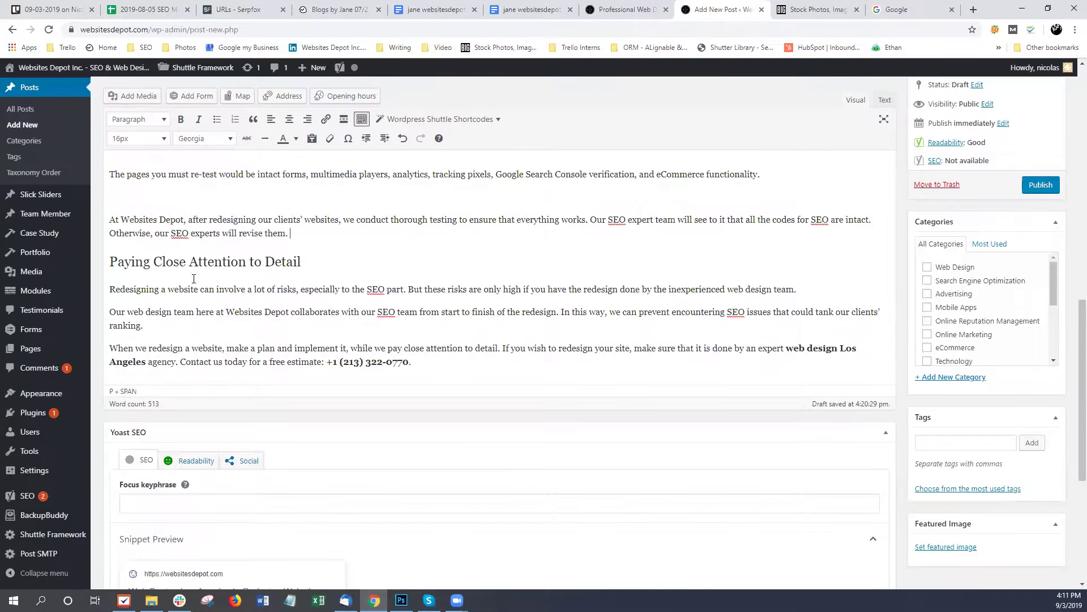
scroll(132, 307, up, 2)
key(BackSpace)
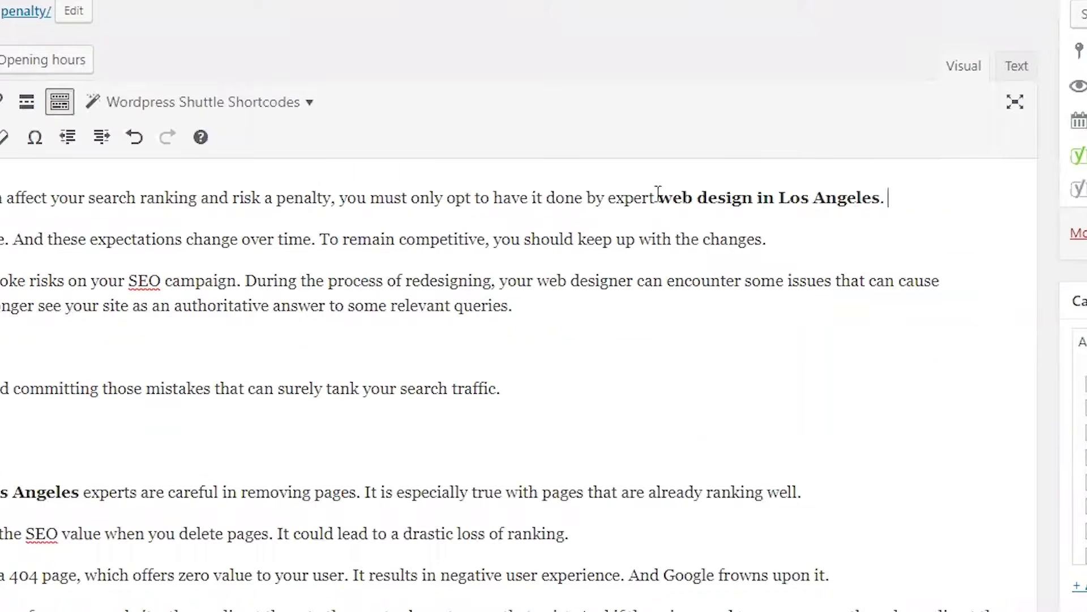
drag(658, 198, 882, 197)
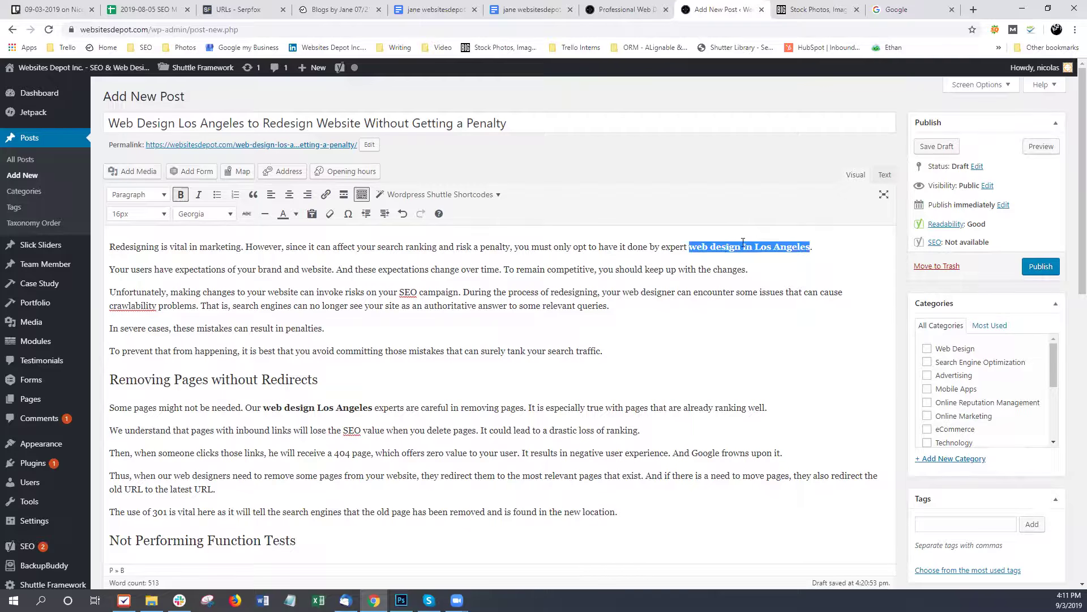
click(749, 270)
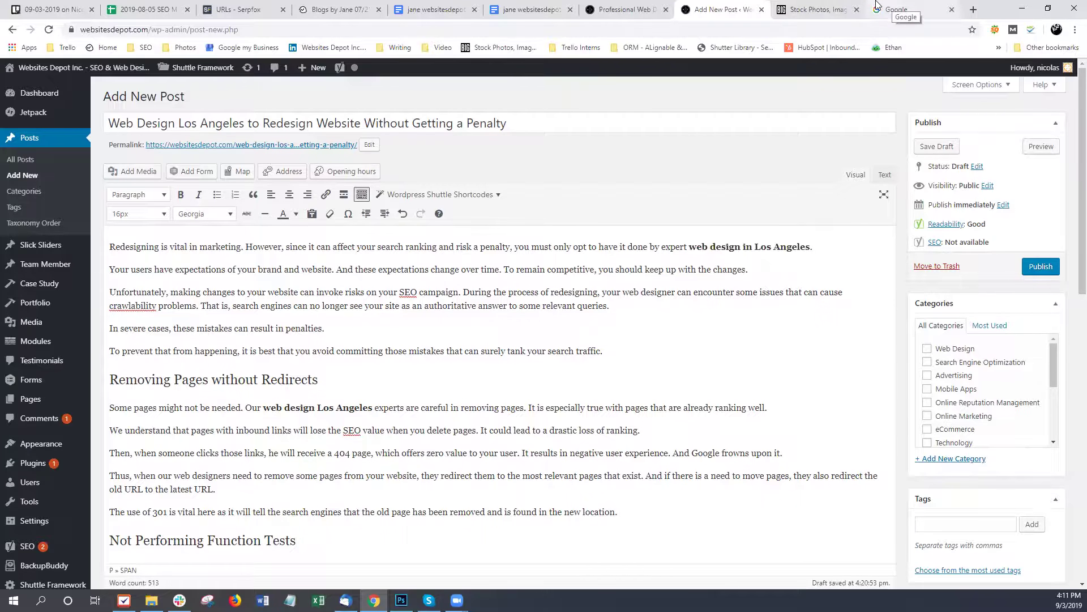
- Begin a Google query of site: followed by the websitesdepot.com address
click(912, 9)
text(site)
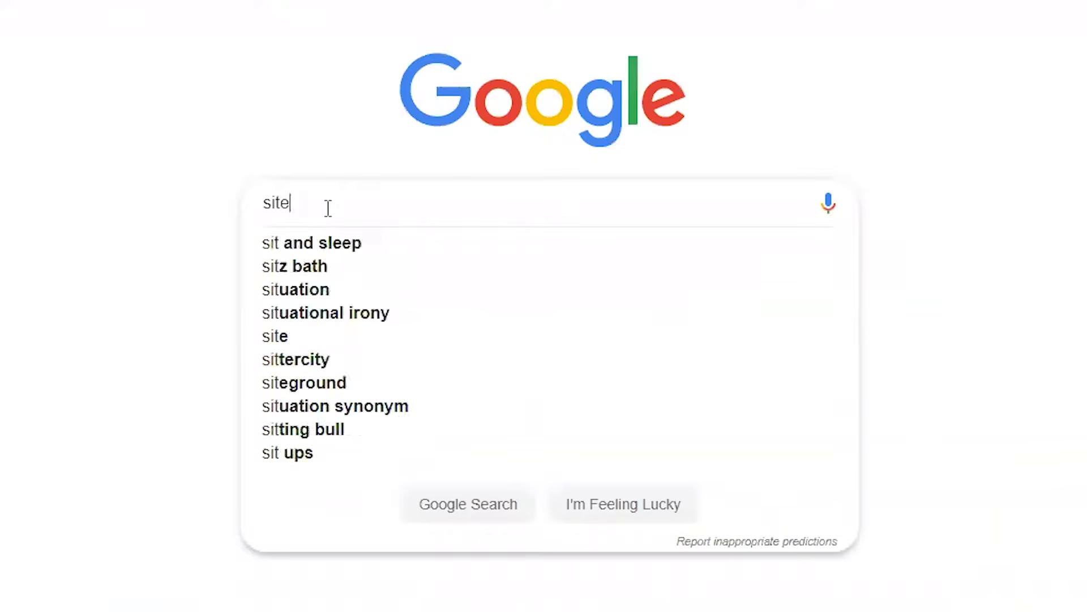
text(:)
key(ctrl+v)
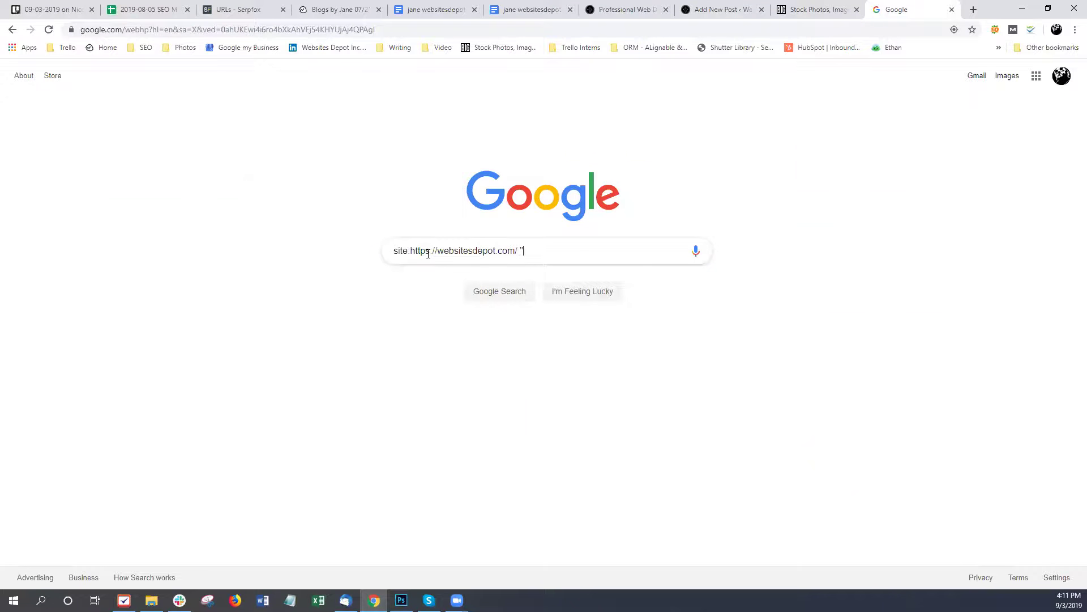
- Copy the phrase 'web design in Los Angeles' from the article document
click(413, 13)
scroll(595, 208, up, 20)
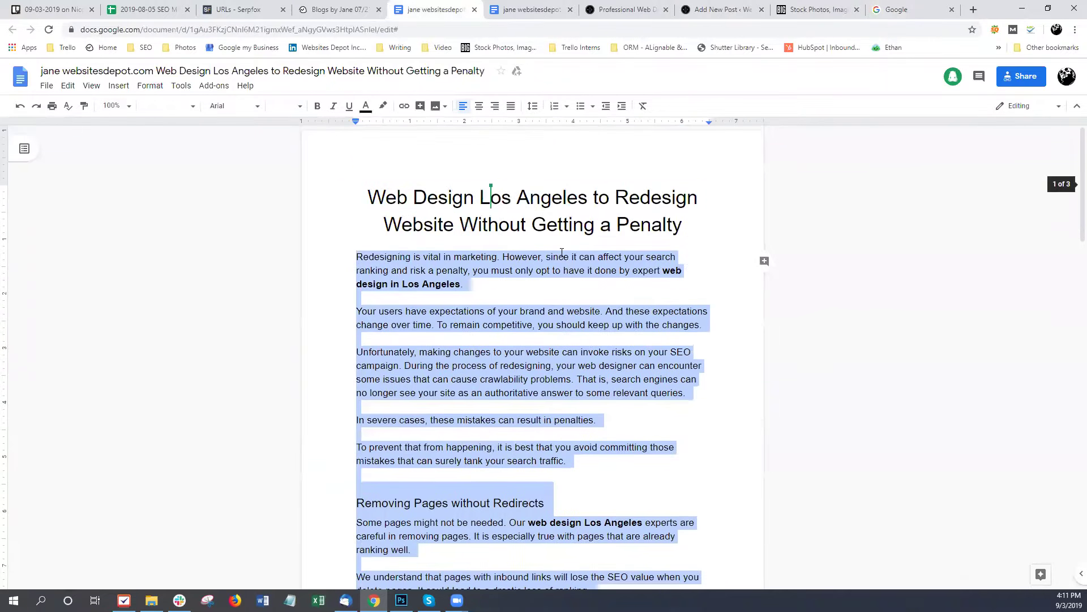
click(664, 273)
drag(664, 273, 461, 279)
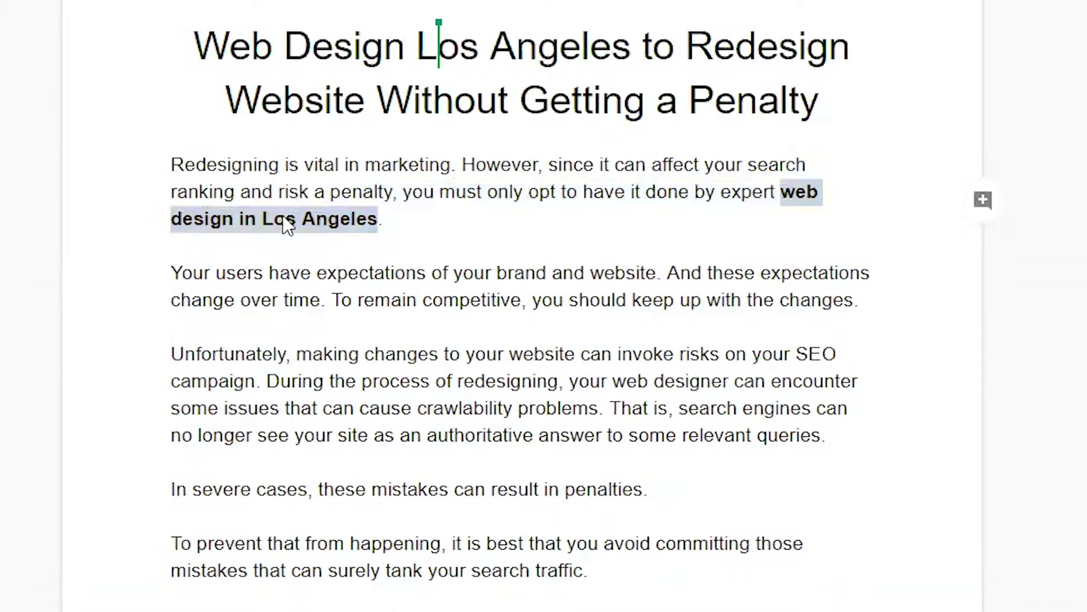
right_click(413, 285)
click(363, 278)
- Add 'web design in Los Angeles' to the site query, run it, and browse the results
click(901, 10)
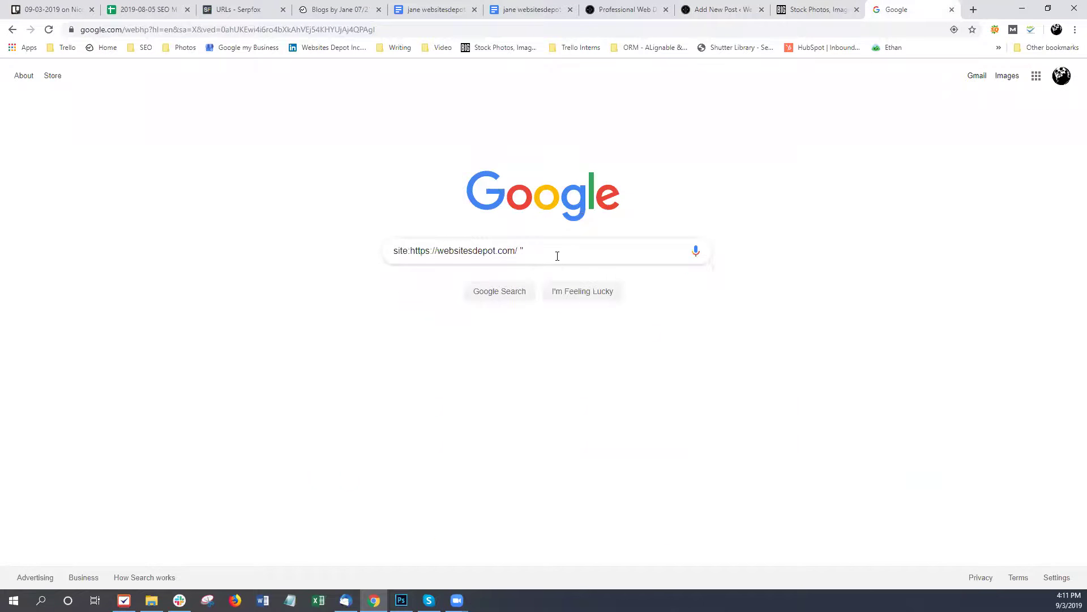
right_click(557, 256)
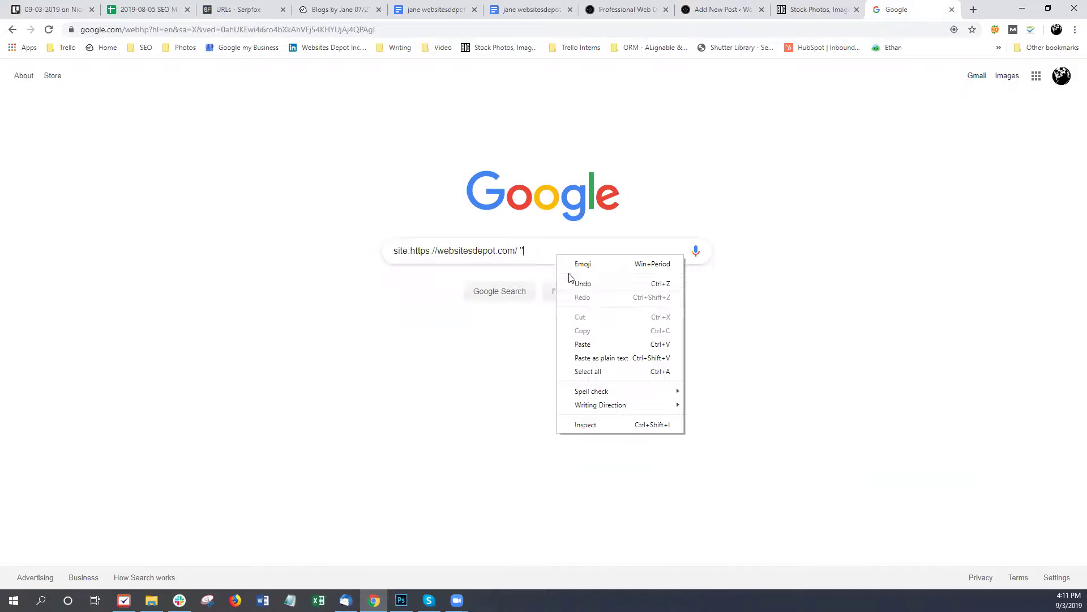
click(591, 345)
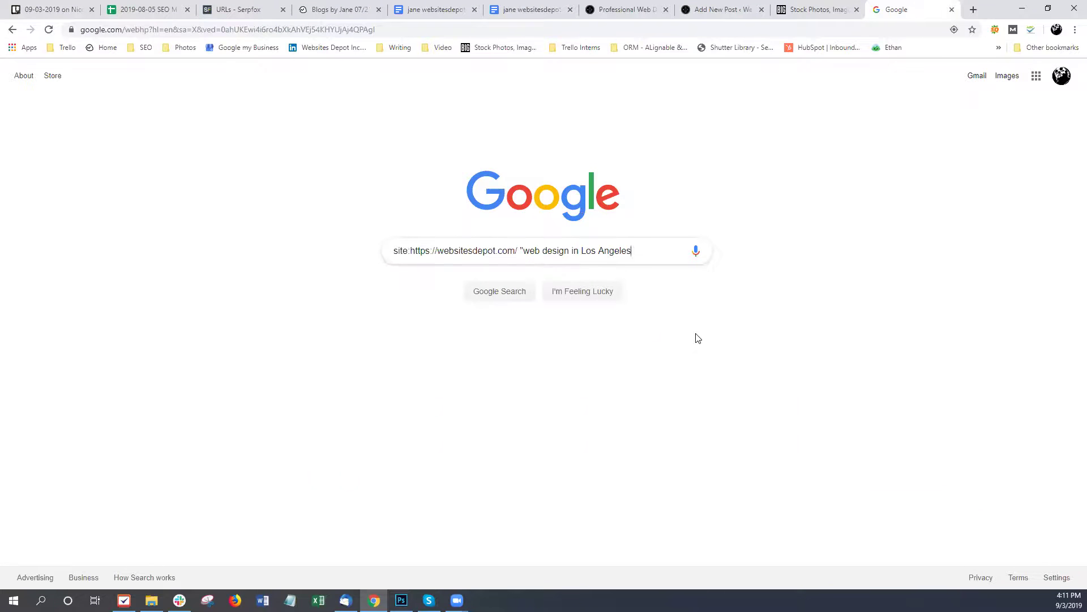
key(Return)
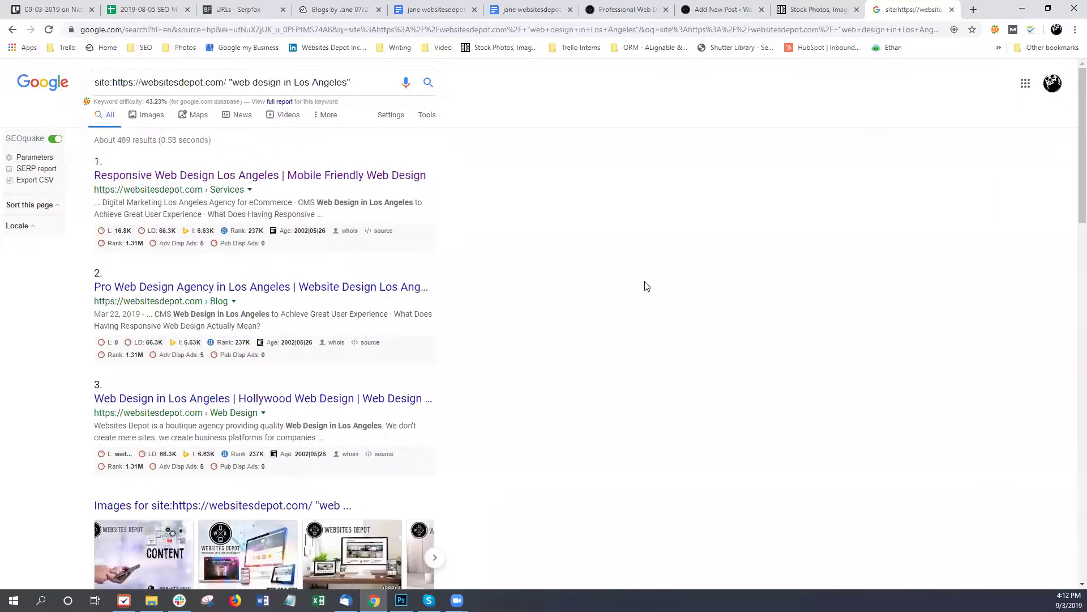
scroll(585, 272, down, 5)
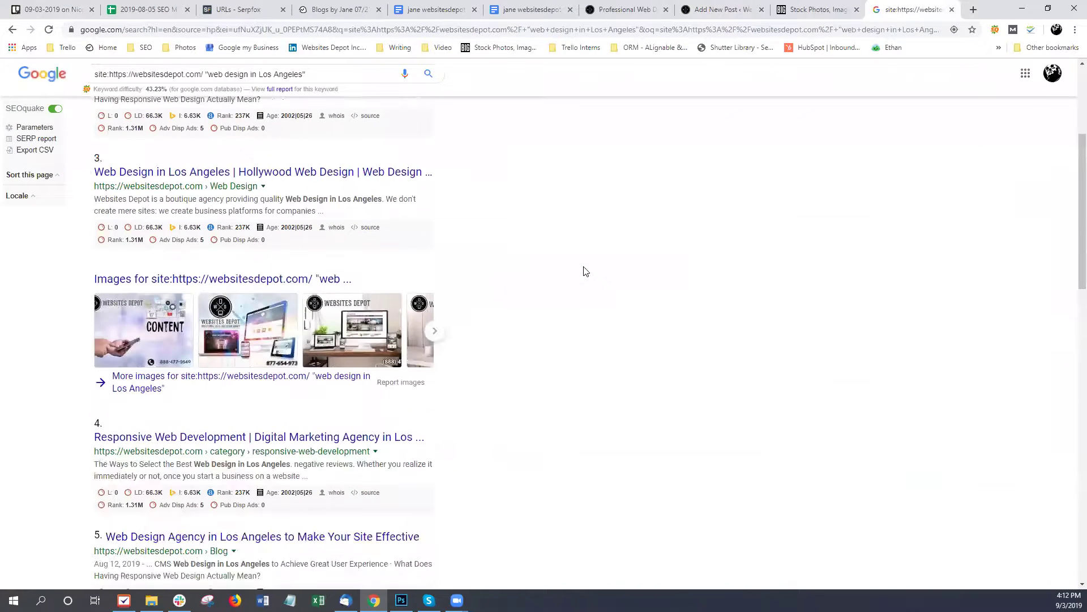
scroll(586, 272, down, 6)
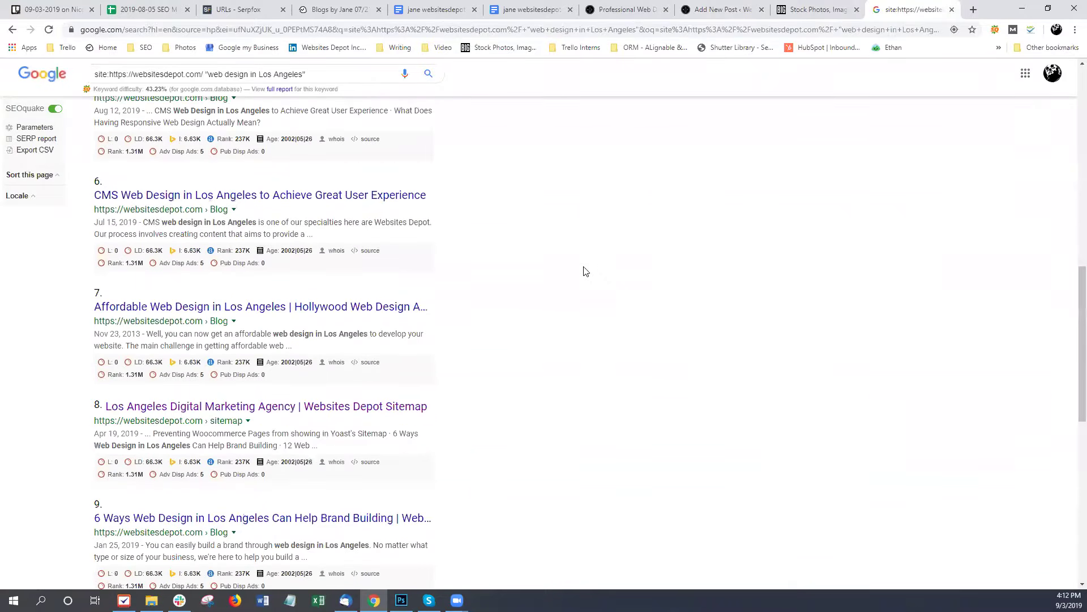
- Find 'los angeles' in the Websites Depot sitemap, open the Web Design Los Angeles page, and select its URL
click(331, 405)
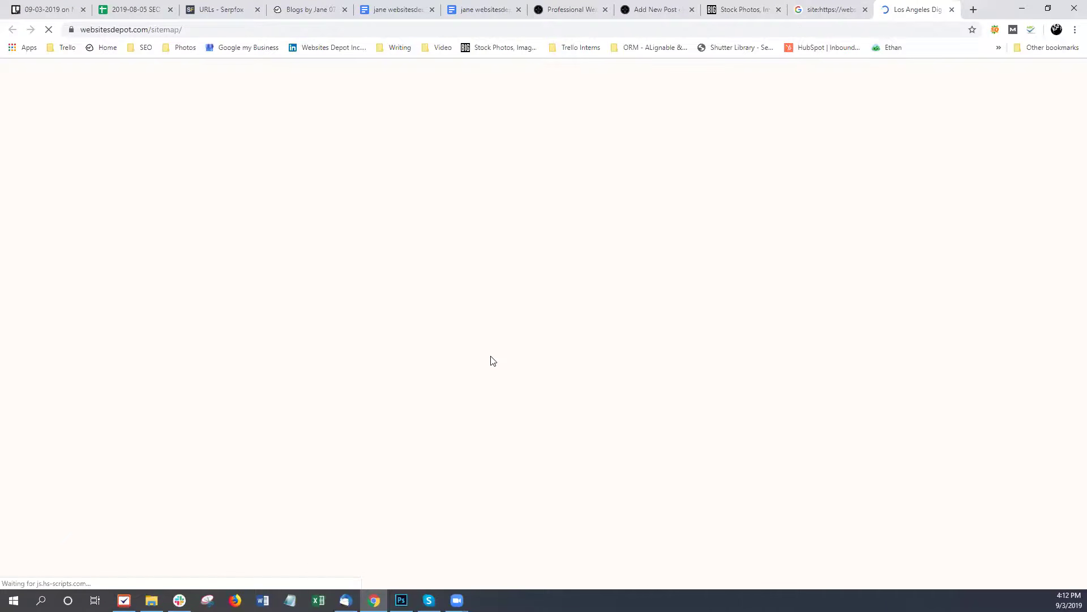
key(ctrl+f)
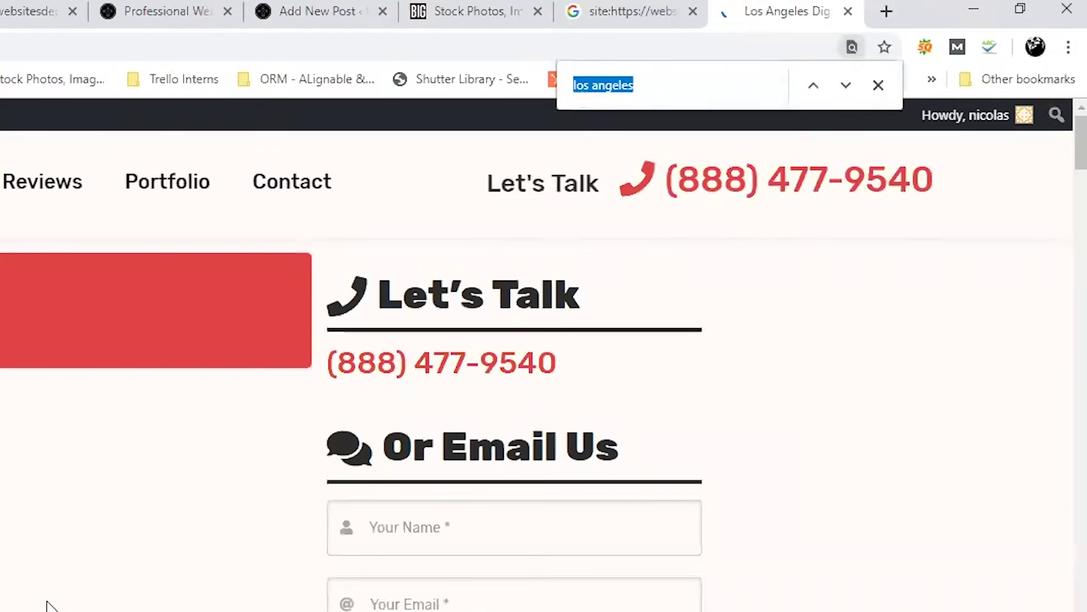
text(los)
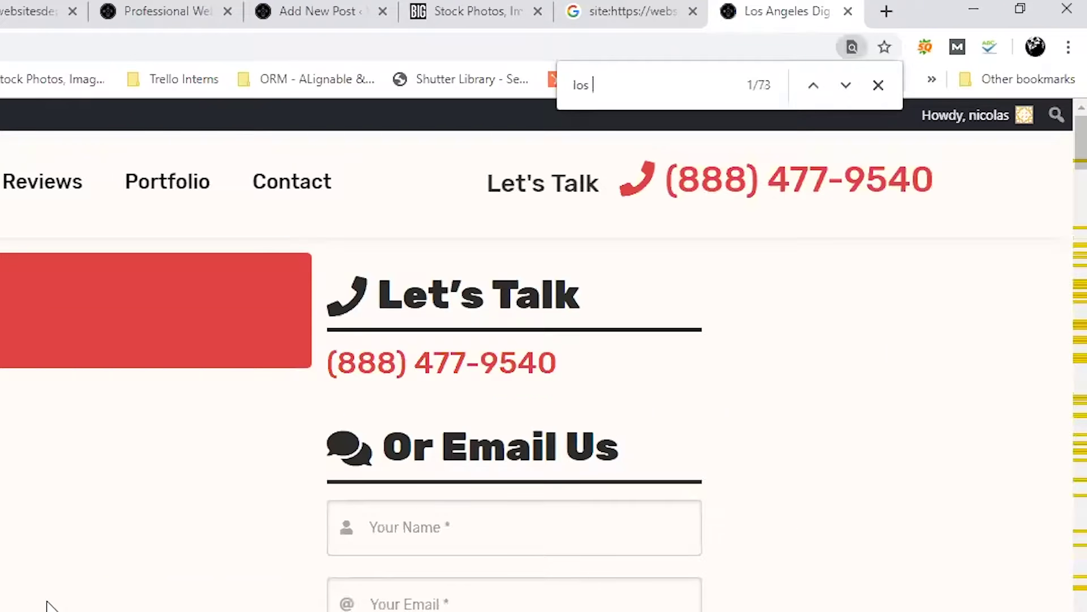
text( angeles)
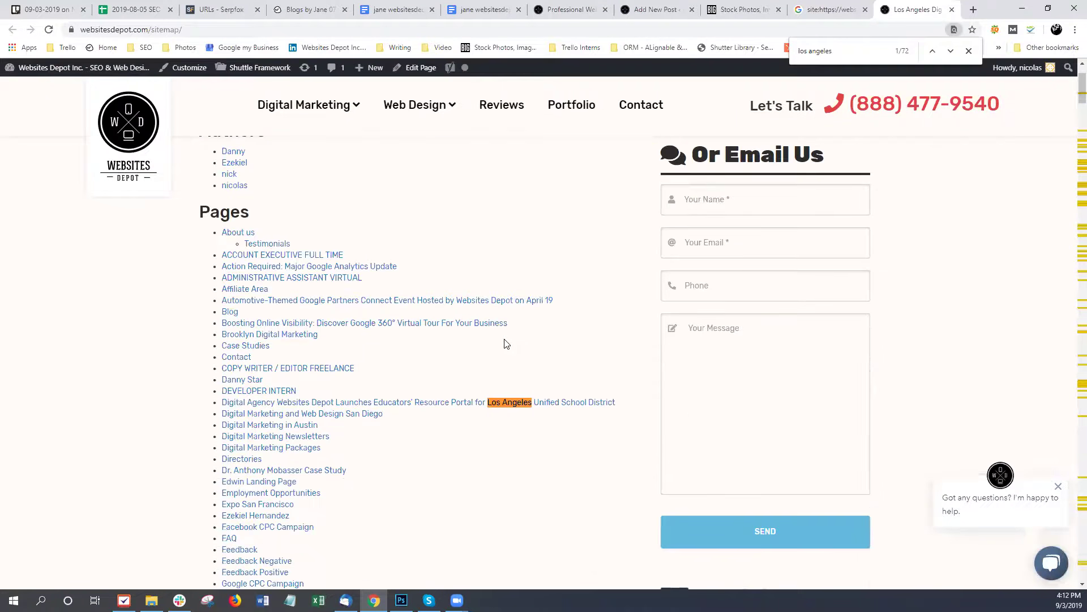
scroll(506, 343, down, 15)
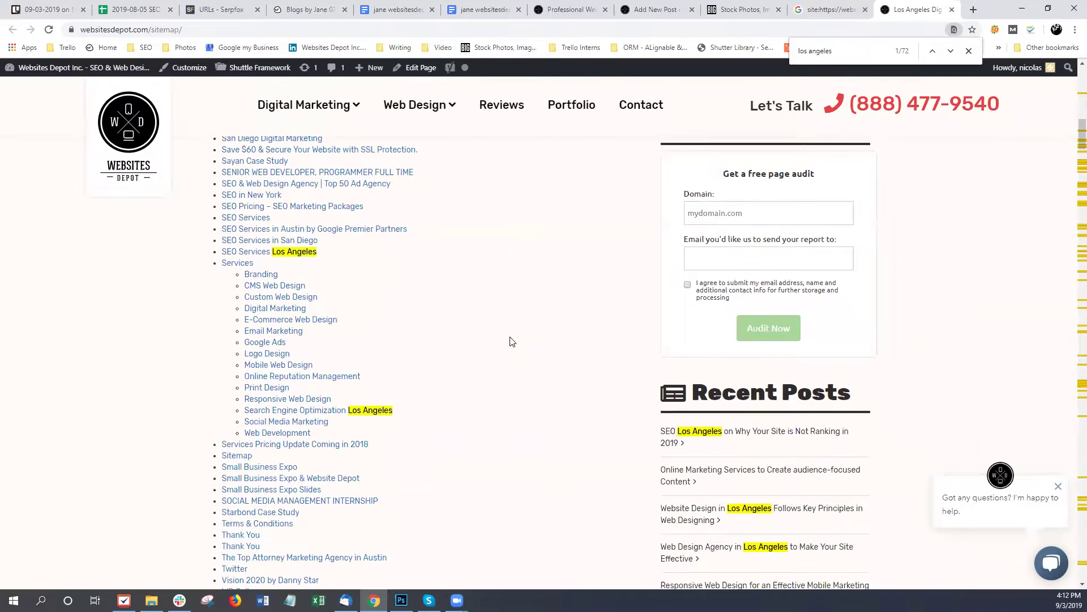
scroll(512, 342, down, 2)
scroll(553, 282, down, 3)
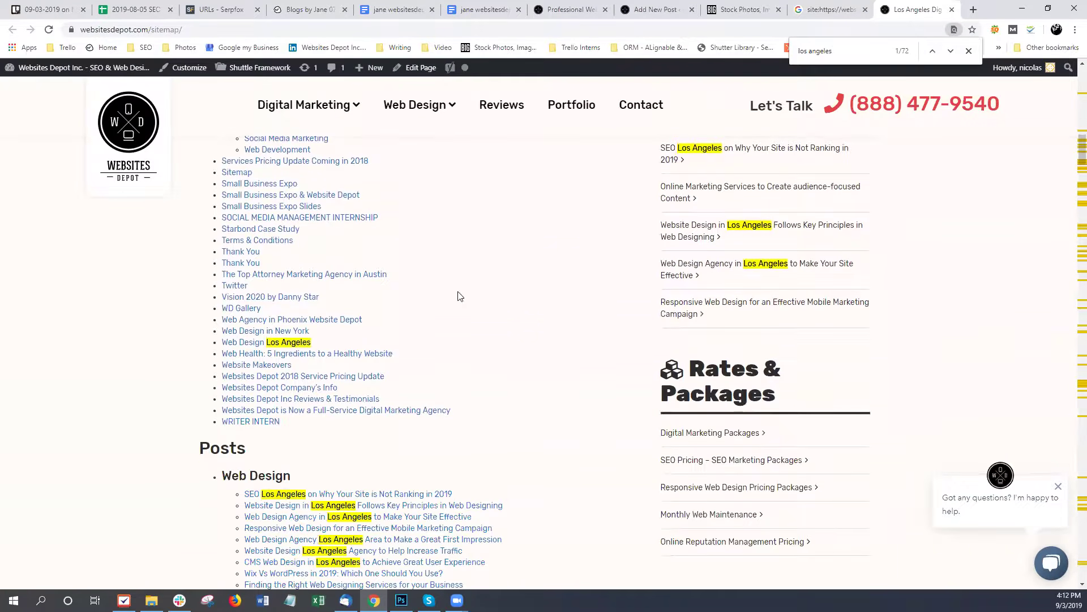
click(269, 343)
drag(211, 177, 721, 179)
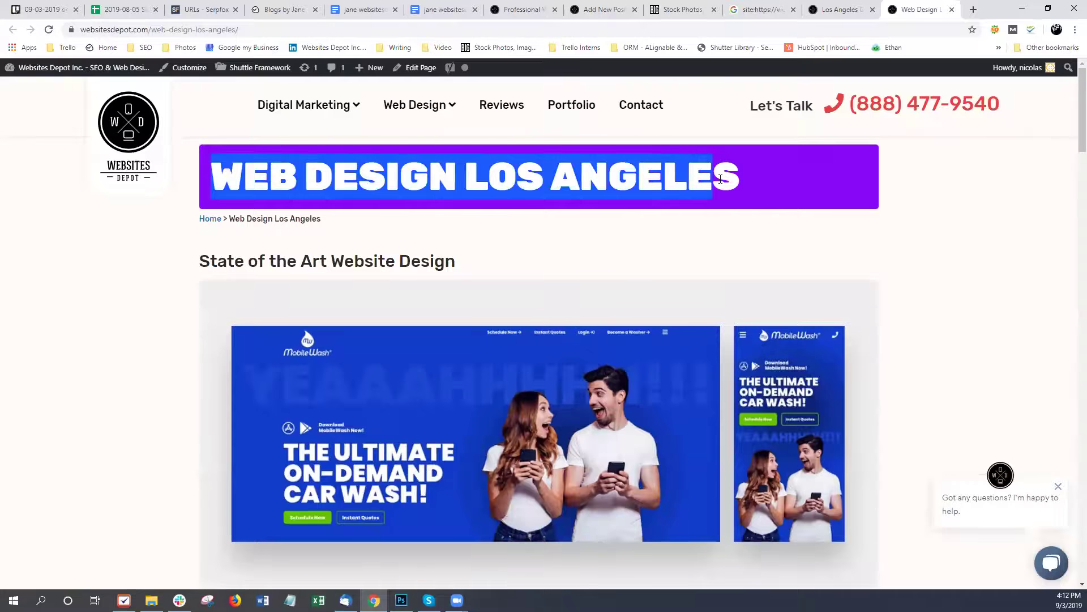
click(214, 31)
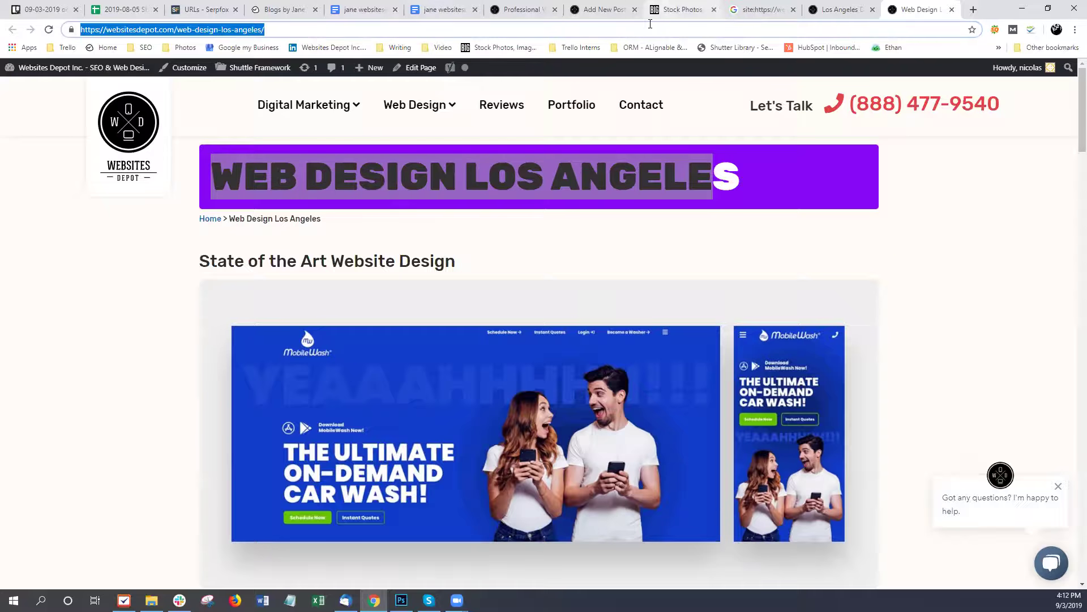
- Link 'web design in Los Angeles' to websitesdepot.com/web-design-los-angeles/, opening in a new tab
drag(689, 246, 810, 242)
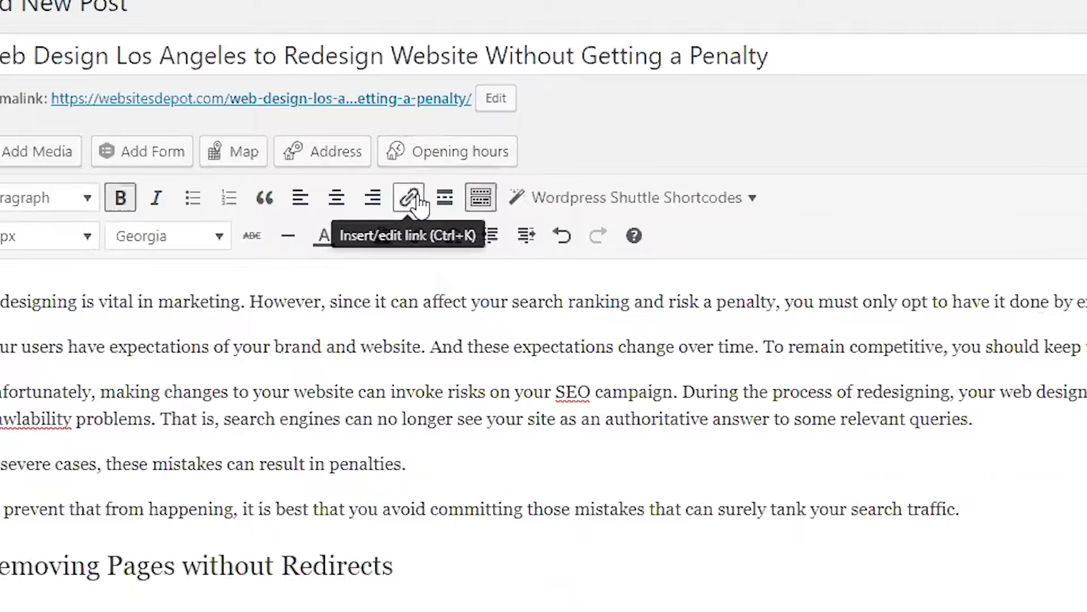
click(328, 197)
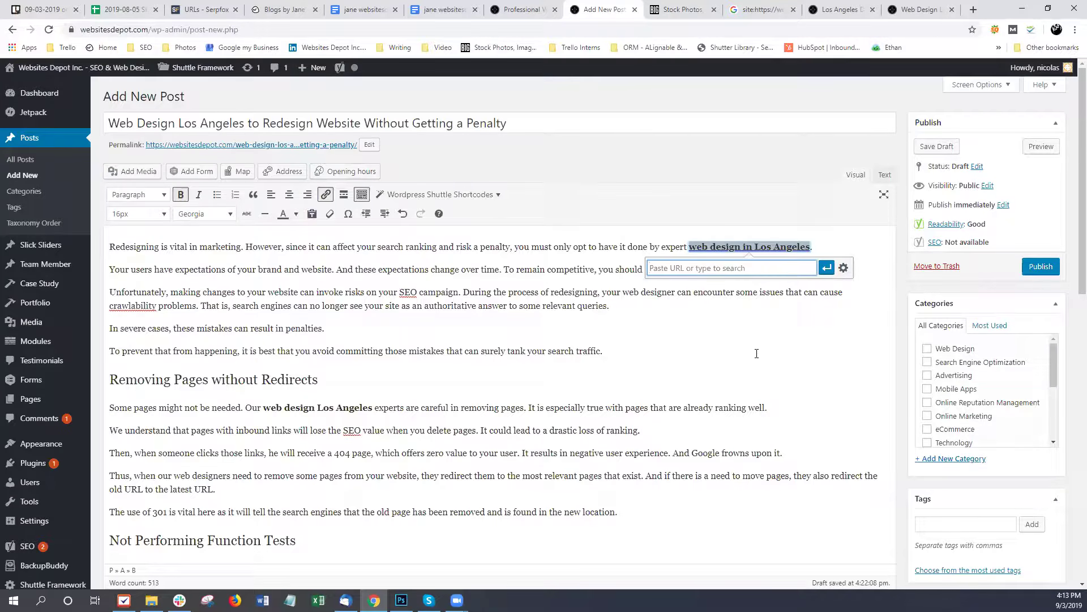
key(ctrl+v)
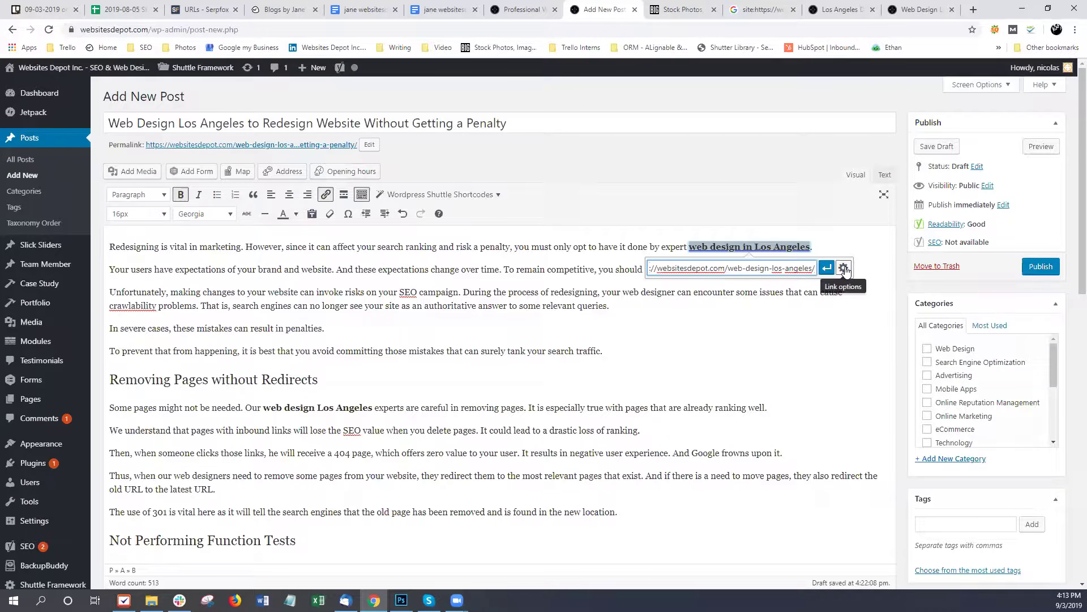
click(844, 267)
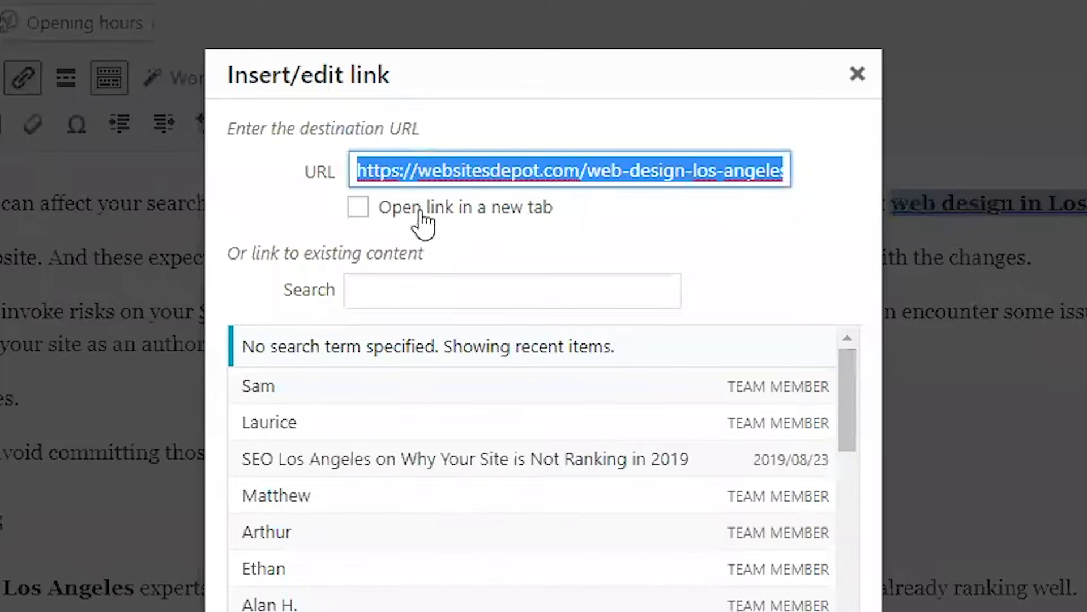
click(360, 209)
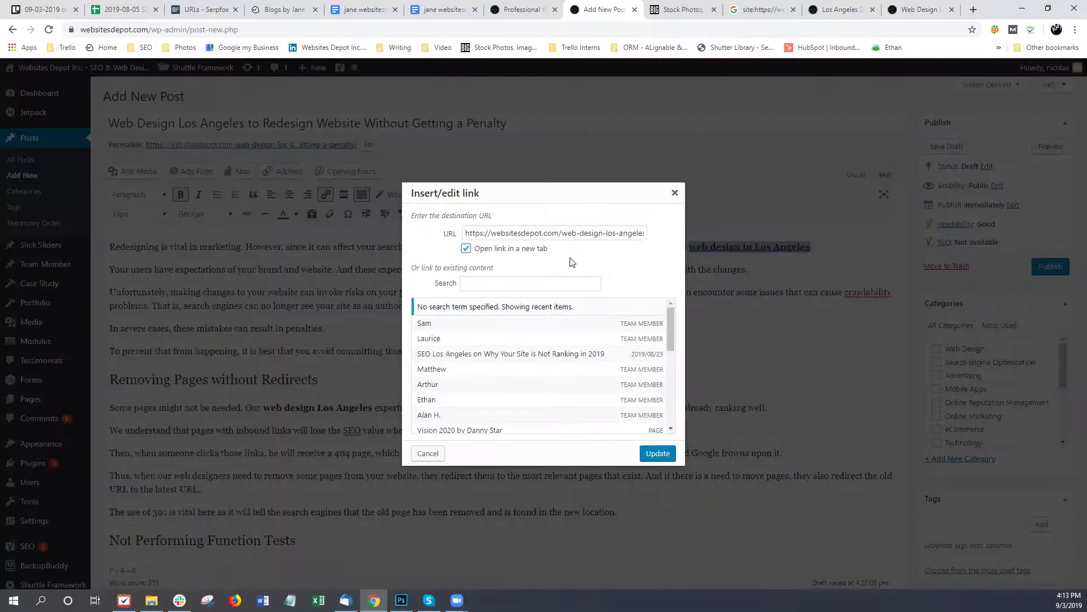
click(655, 456)
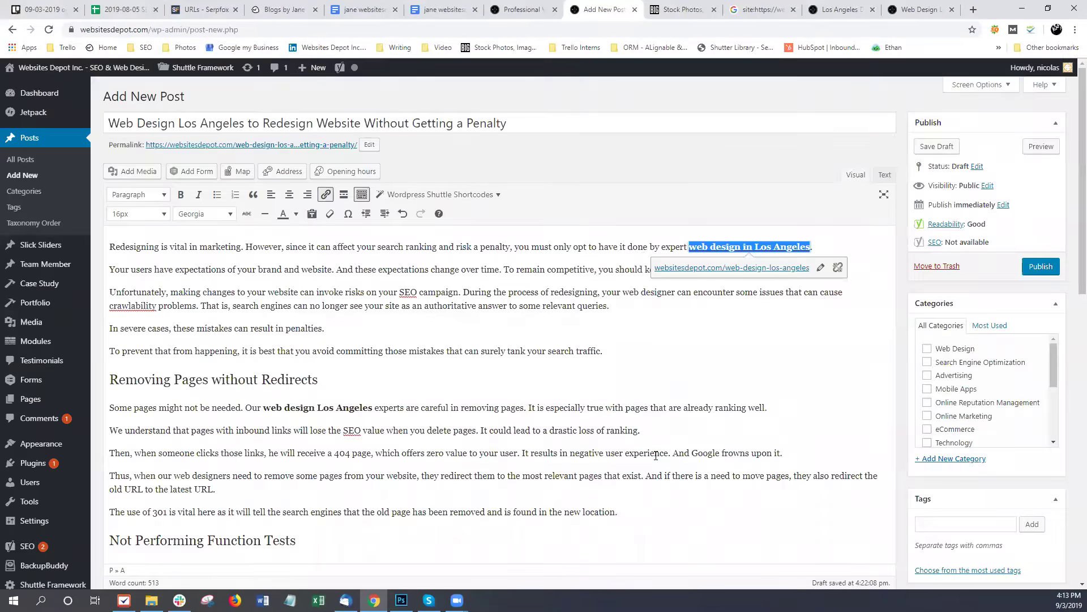
click(321, 379)
- Replace the Yoast SEO title variables with the copied full post title
drag(109, 123, 515, 120)
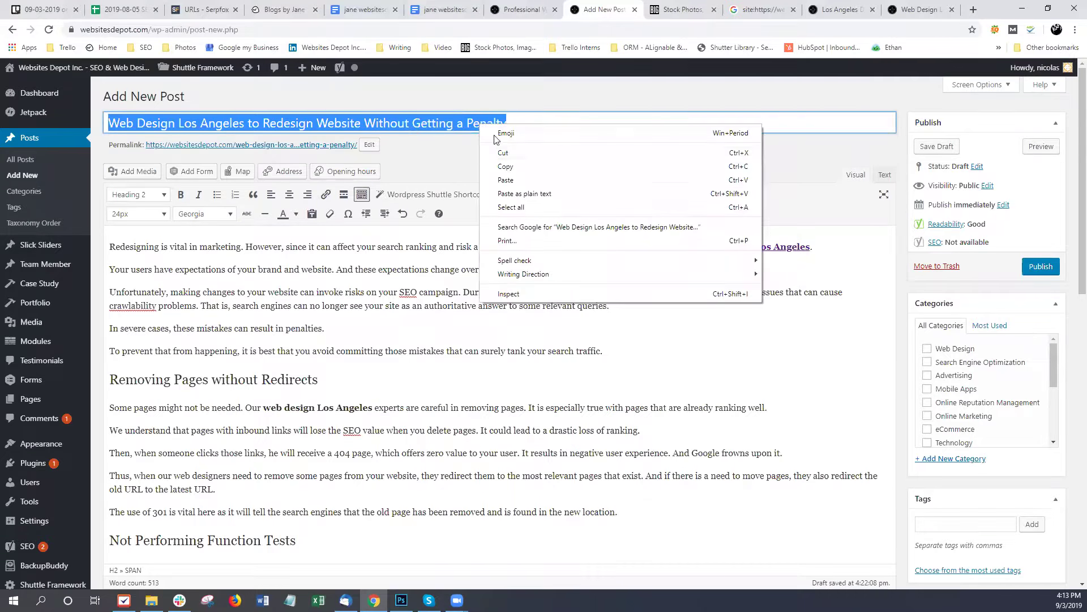
right_click(740, 86)
click(506, 166)
scroll(596, 334, down, 10)
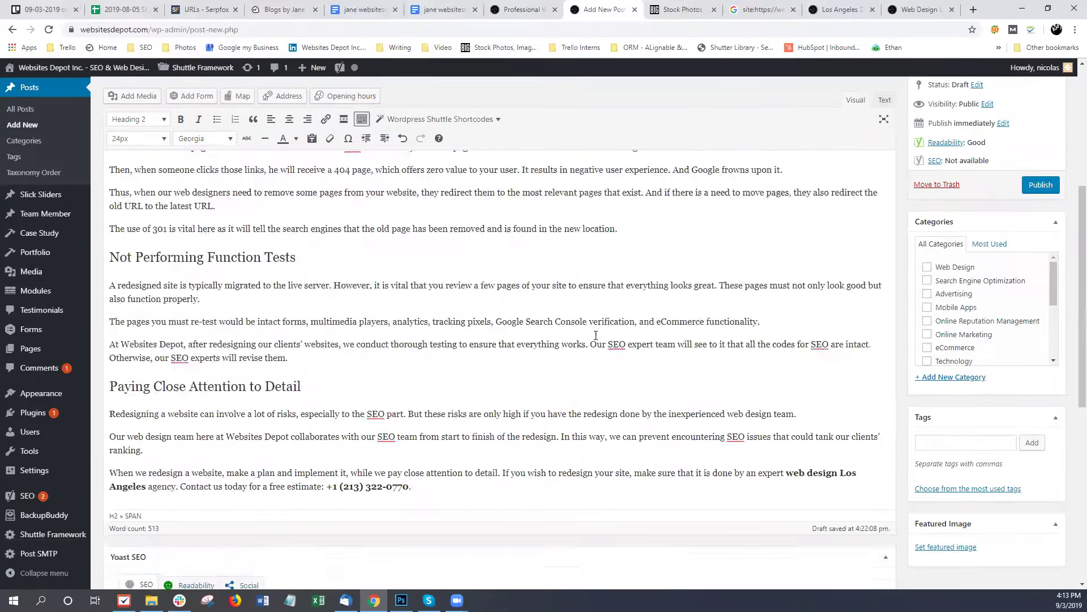
scroll(596, 334, down, 3)
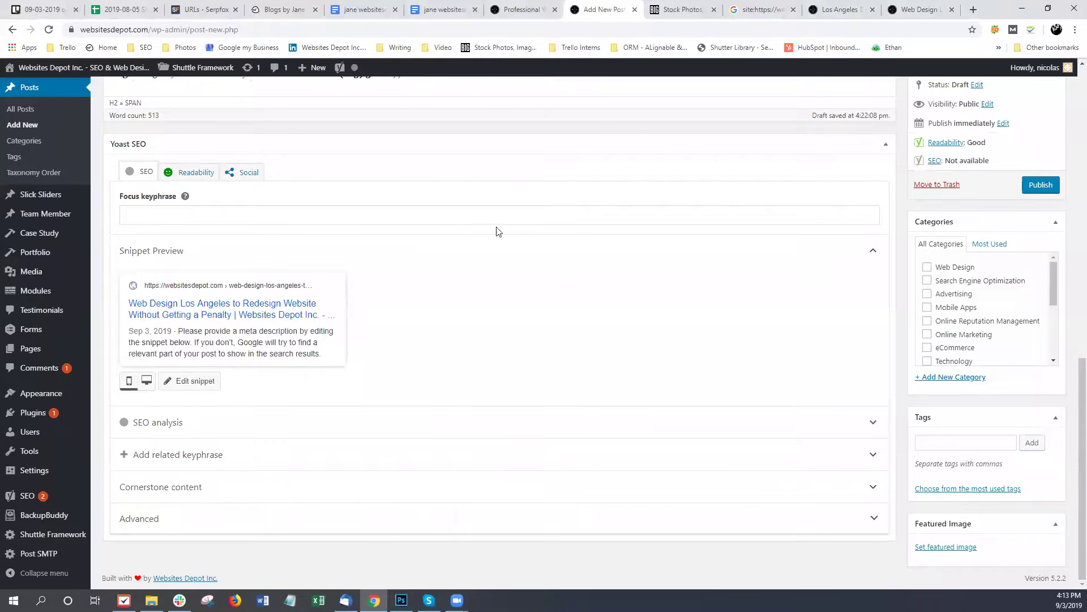
click(190, 380)
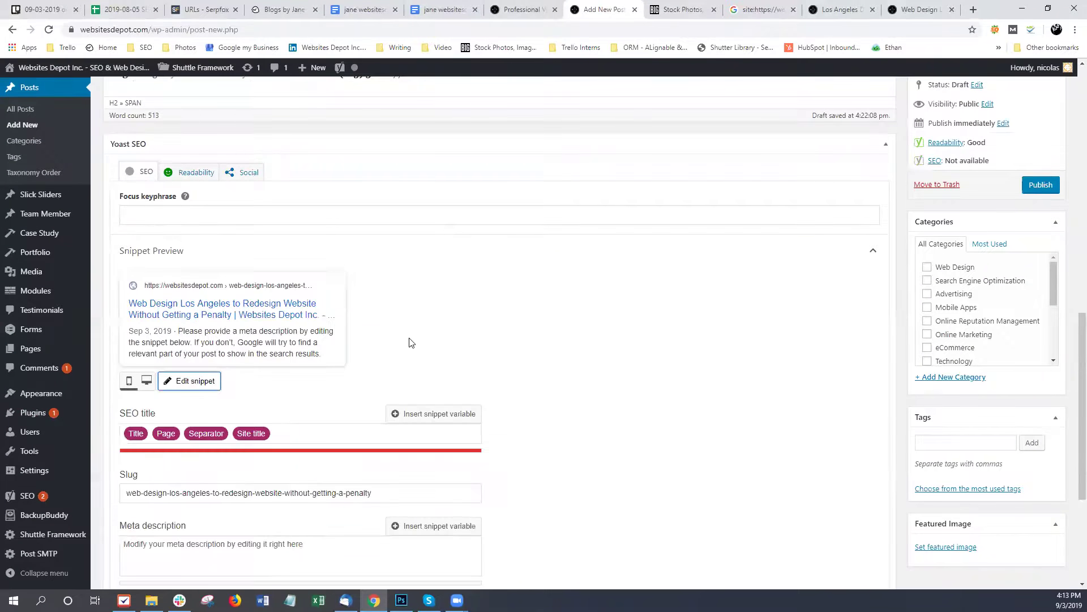
scroll(253, 295, down, 3)
triple_click(290, 261)
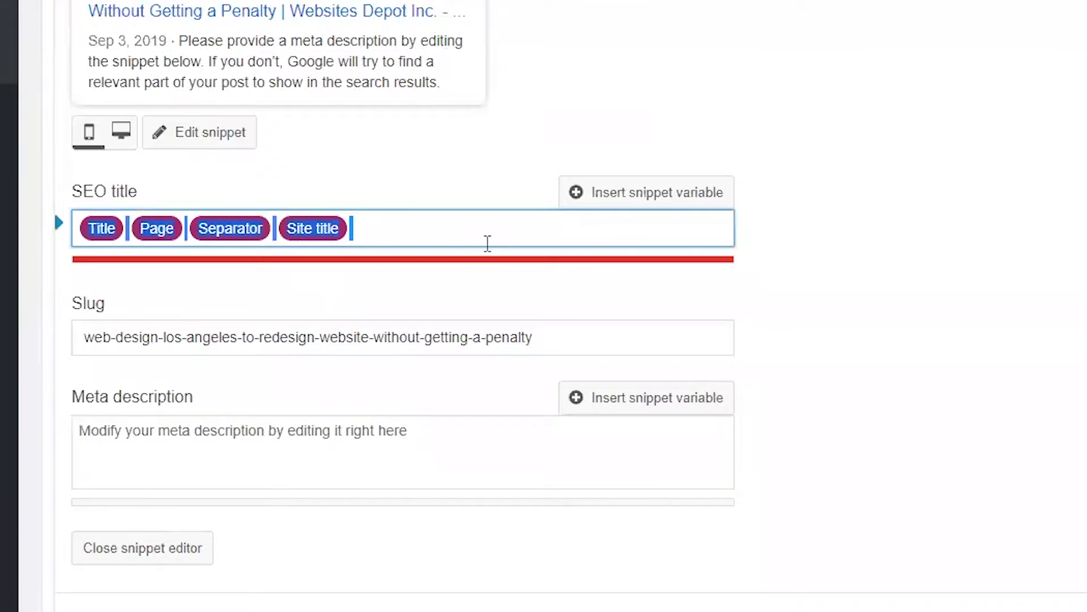
key(ctrl+v)
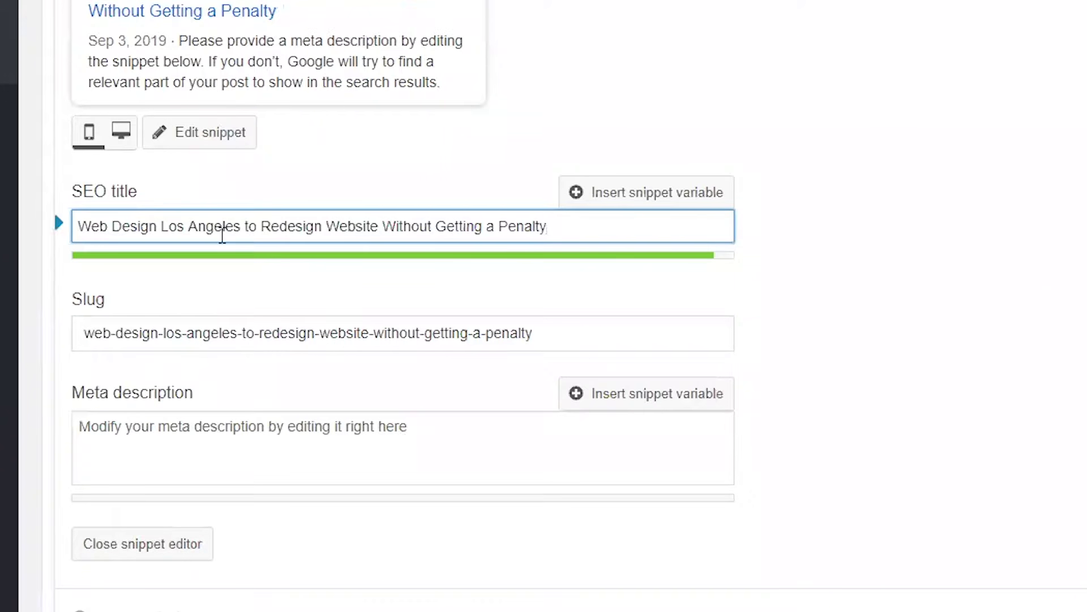
- Set the focus keyphrase to 'Web Design Los Angeles', copied from the SEO title
drag(241, 226, 114, 221)
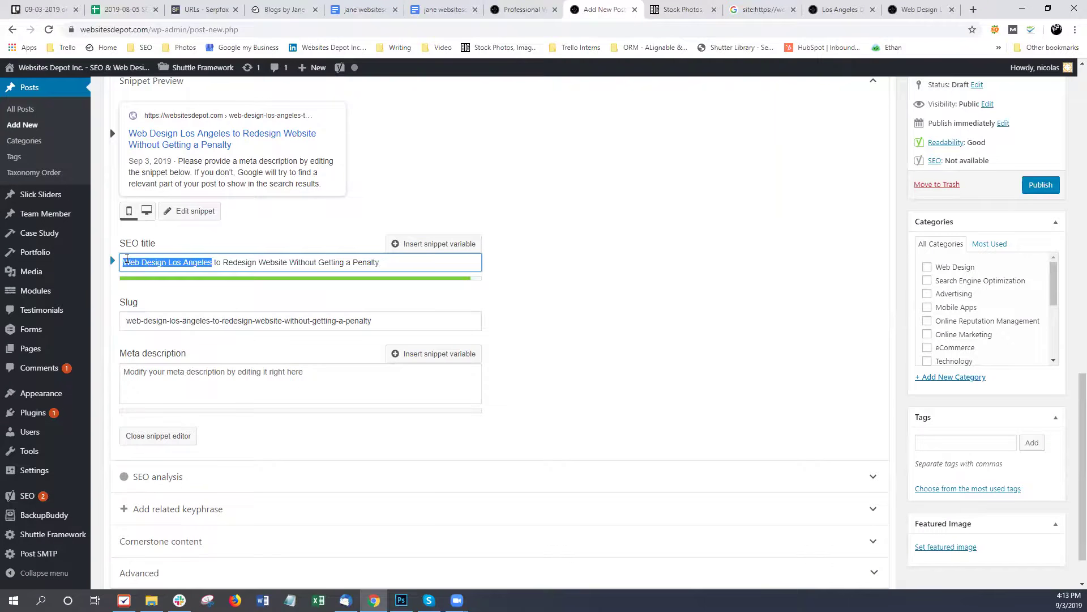
right_click(150, 260)
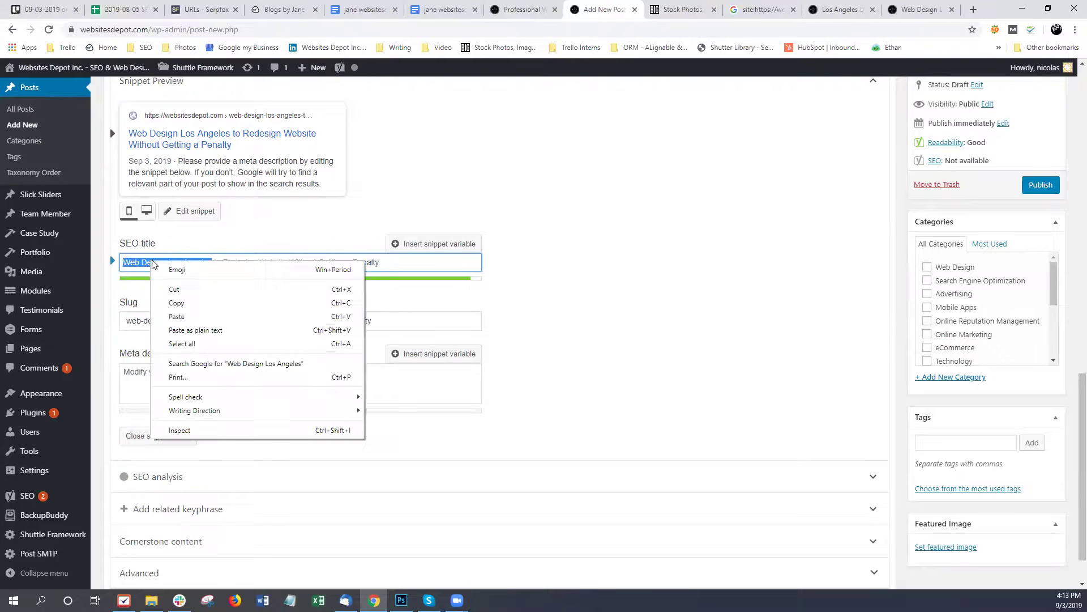
click(196, 305)
scroll(568, 297, up, 4)
click(226, 272)
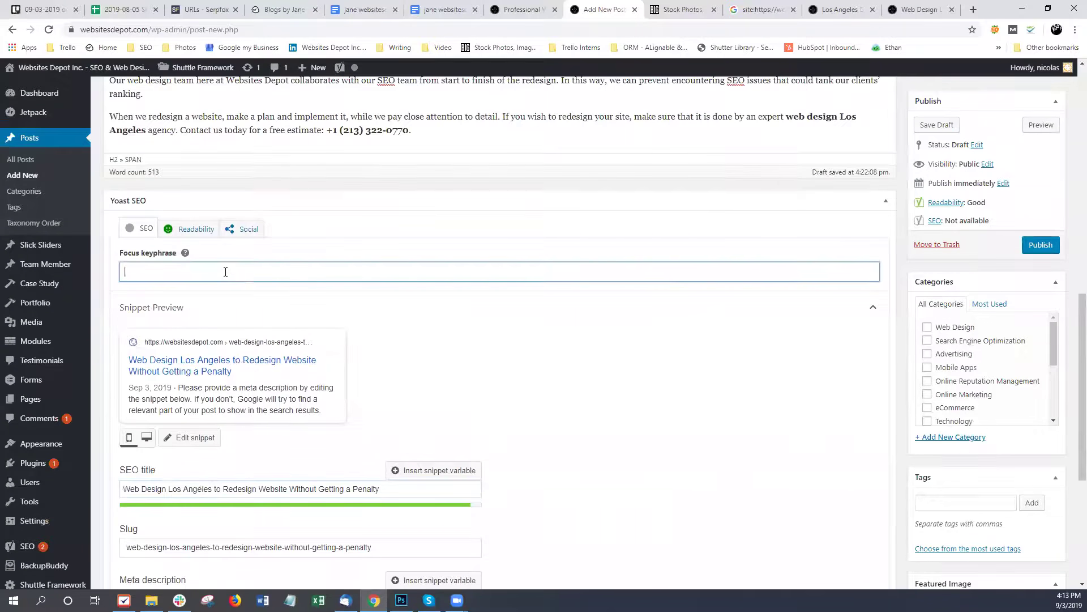
right_click(225, 272)
click(251, 361)
scroll(451, 323, down, 3)
scroll(446, 261, up, 2)
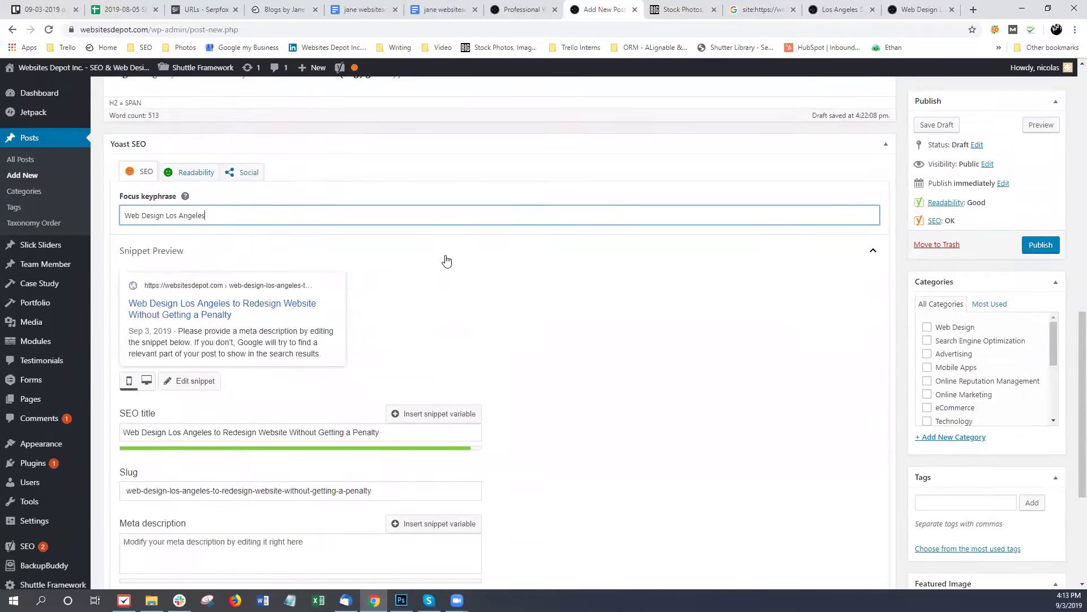
scroll(446, 260, up, 2)
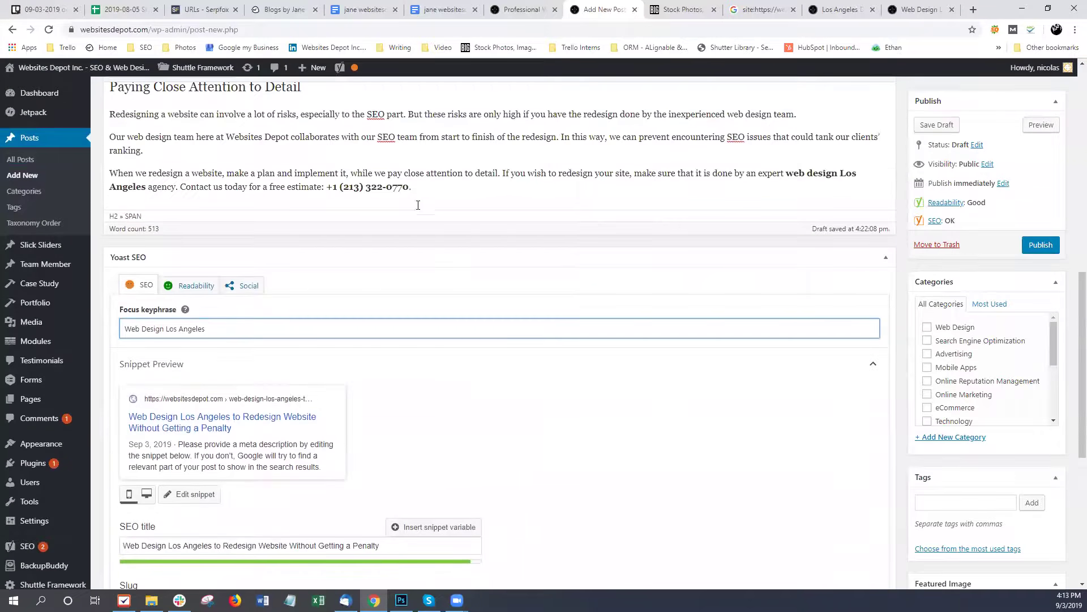
- Paste the closing 'If you wish to redesign your site' sentences into the Yoast meta description
drag(503, 175, 506, 185)
right_click(515, 176)
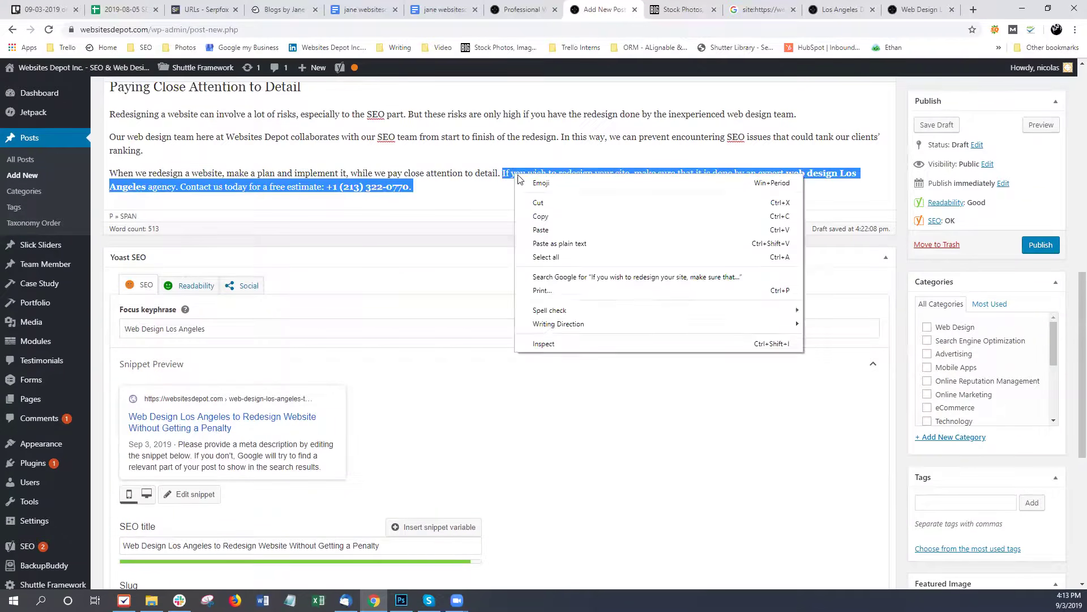
click(544, 247)
scroll(555, 282, down, 5)
scroll(555, 282, down, 2)
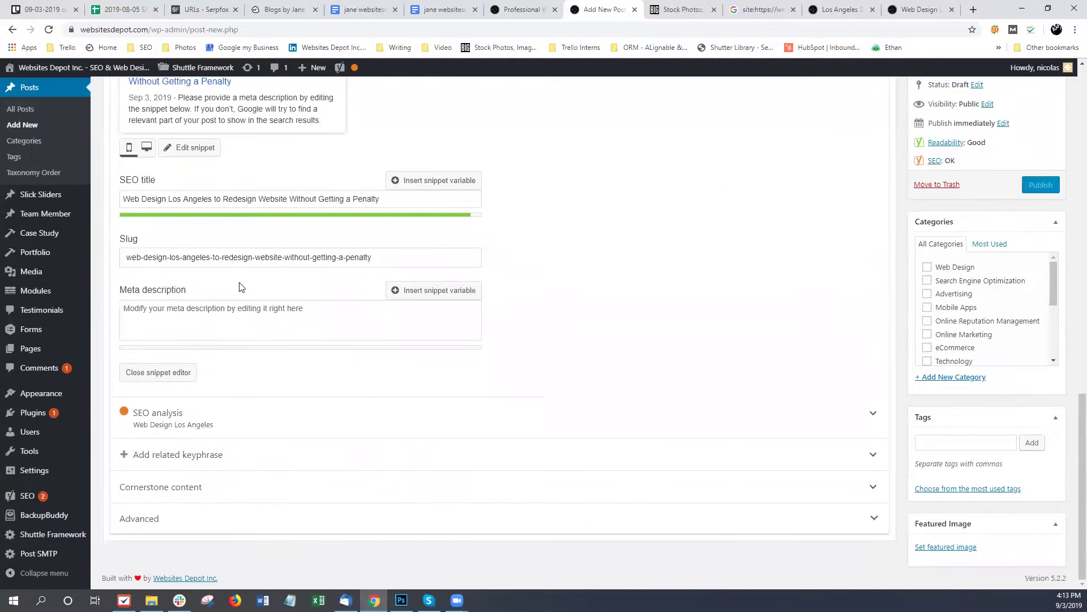
right_click(238, 322)
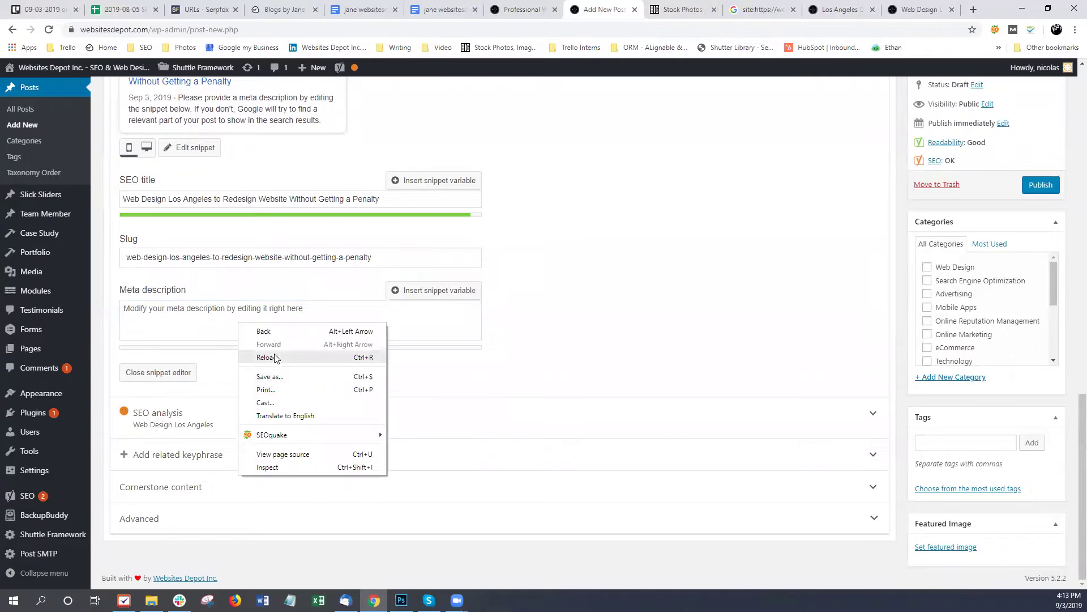
click(199, 315)
right_click(197, 318)
click(159, 296)
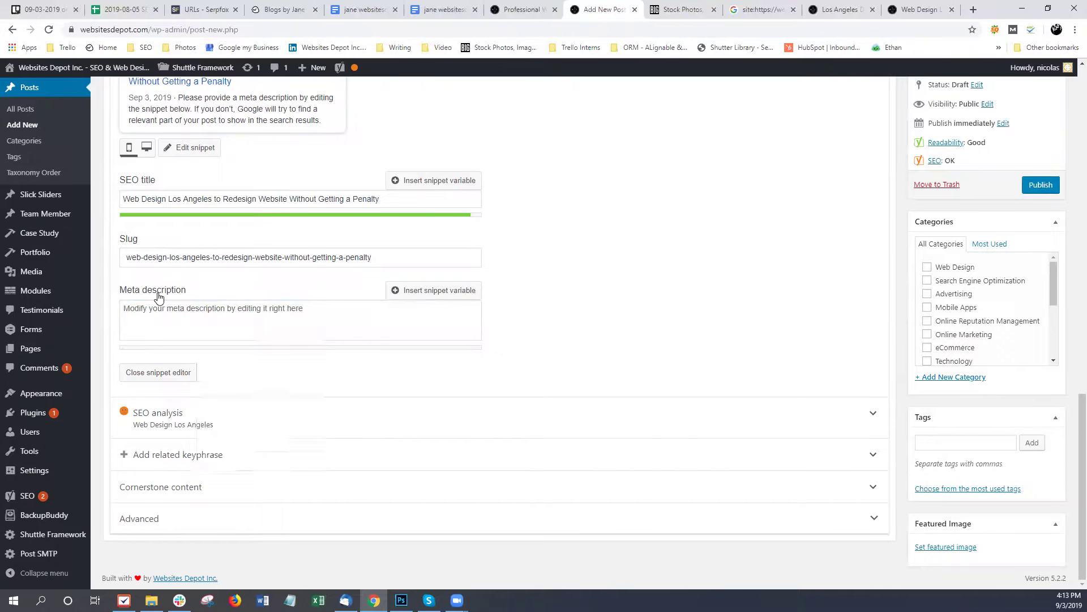
click(208, 308)
key(ctrl+v)
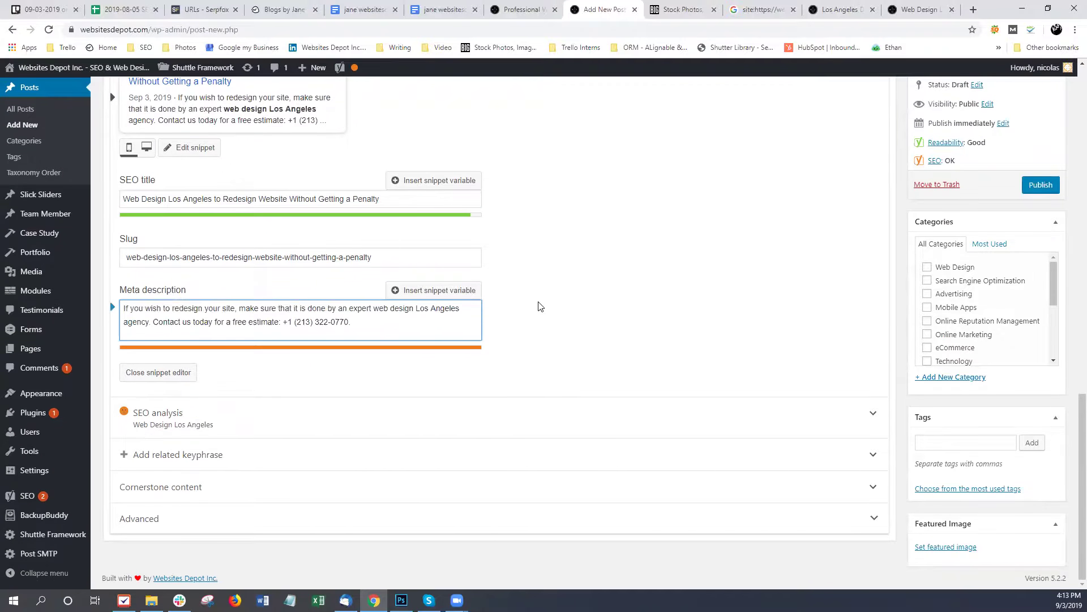
- Check that the keyphrase appears in the SEO title, slug and meta description
scroll(541, 307, up, 1)
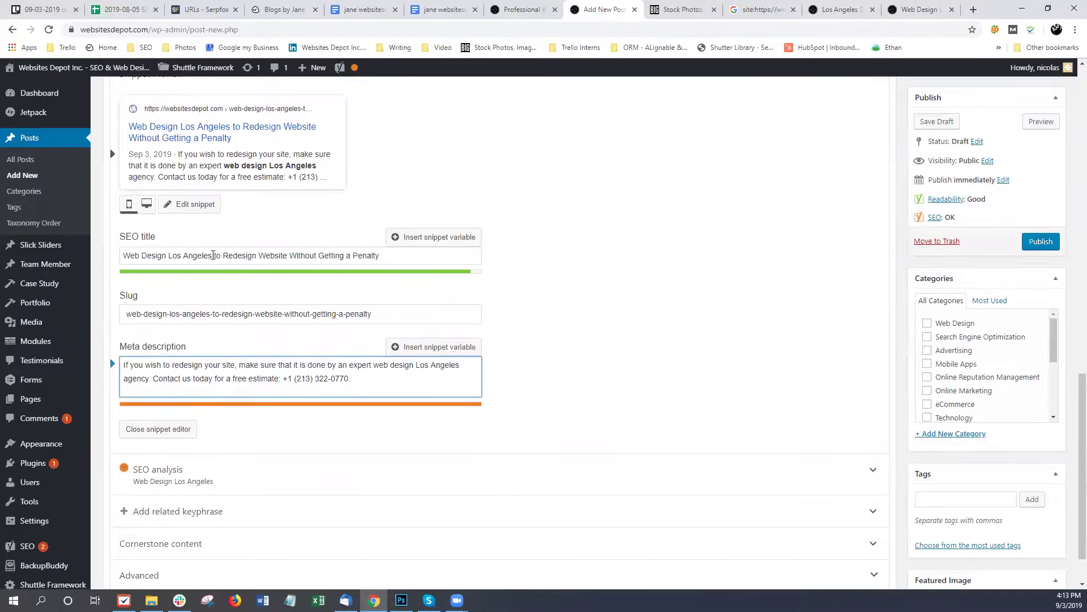
drag(212, 255, 124, 255)
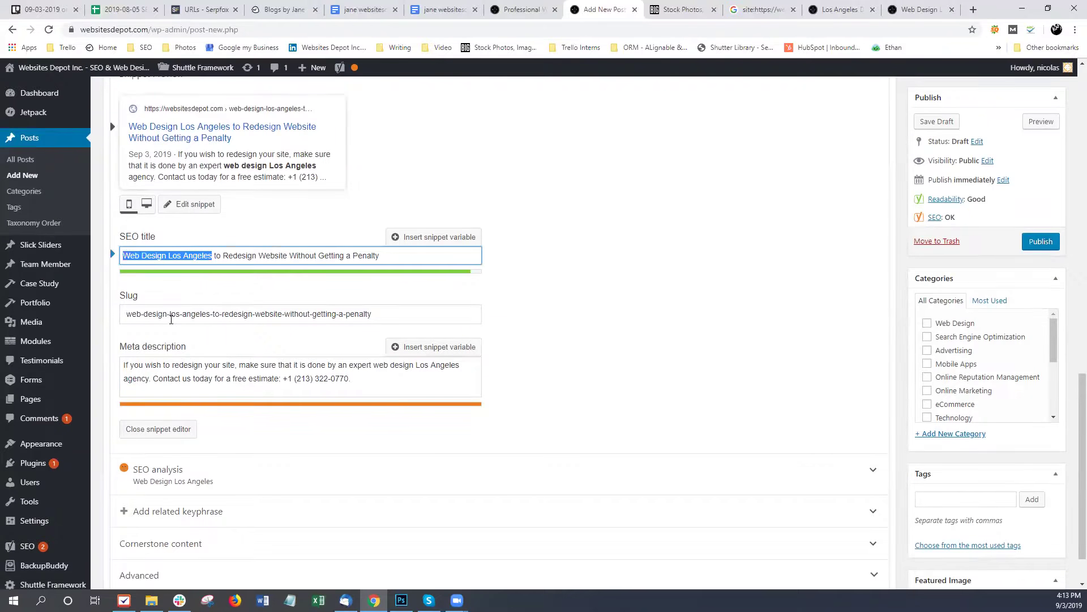
drag(210, 314, 126, 313)
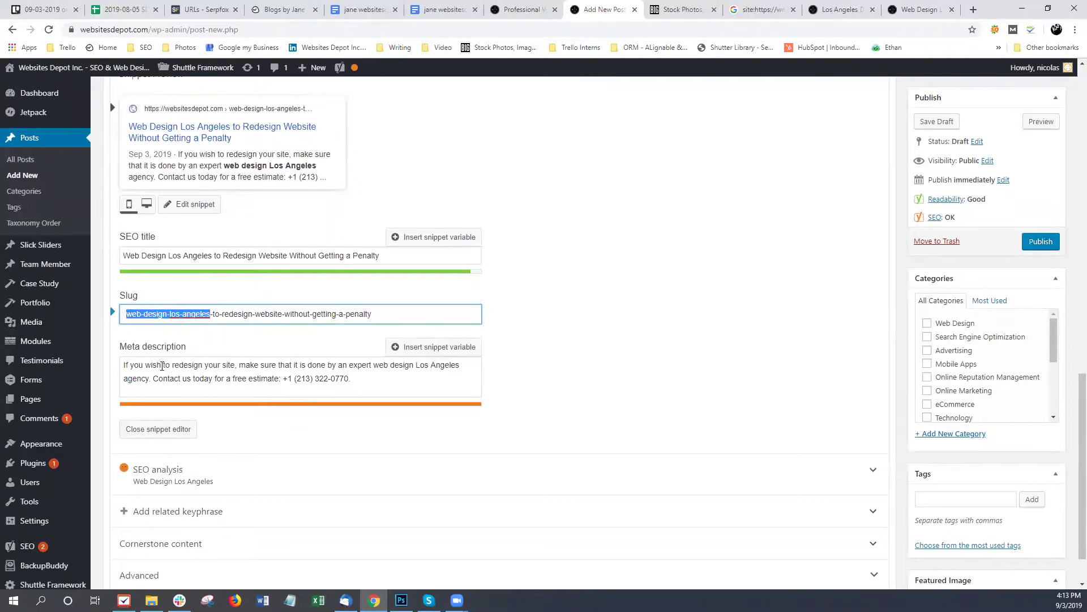
click(238, 383)
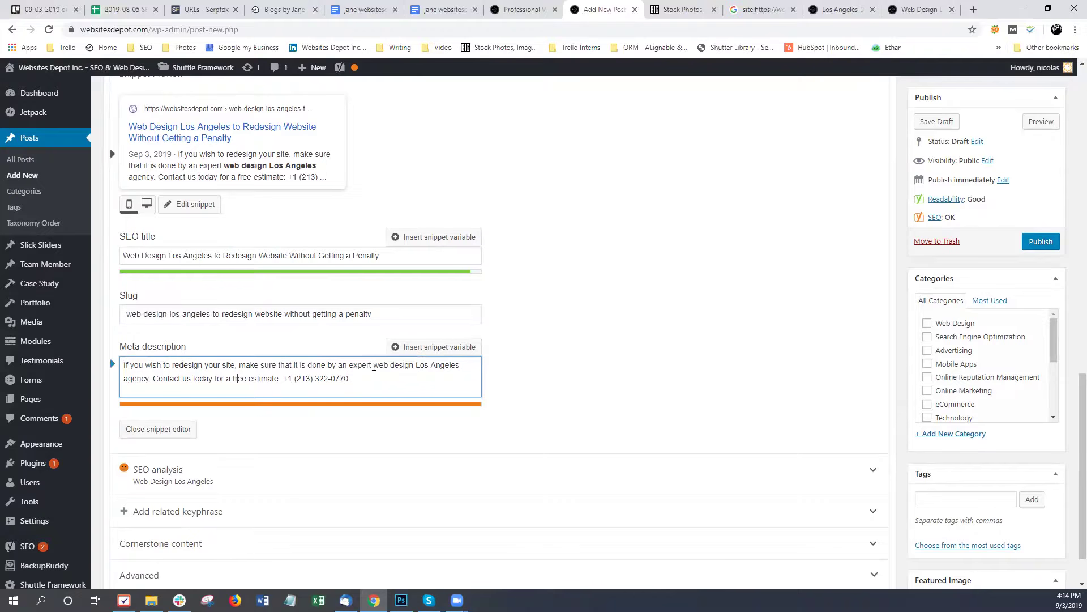
drag(373, 366, 462, 368)
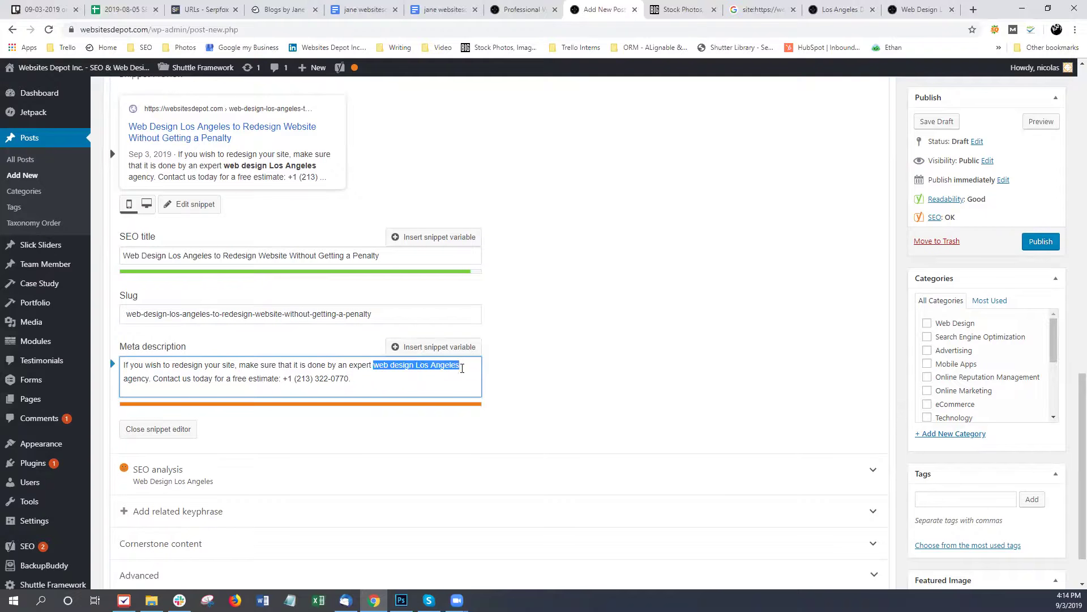
click(581, 330)
- Review Yoast's SEO problems, such as missing outbound links and image alt text, then go to Bigstock
scroll(583, 329, down, 1)
click(245, 418)
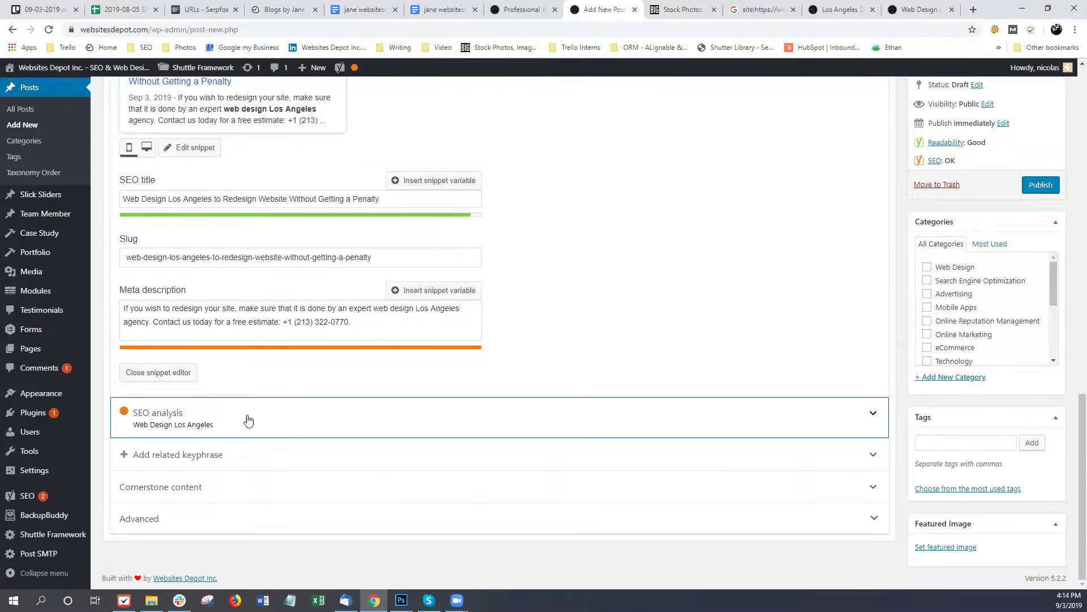
scroll(433, 379, down, 3)
scroll(555, 309, down, 2)
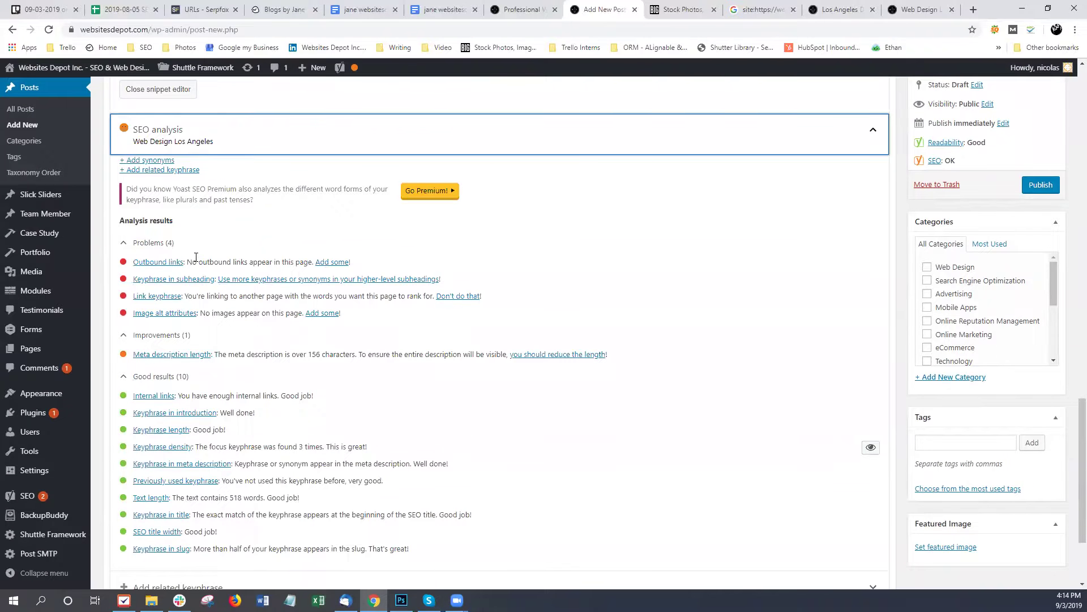
drag(195, 257, 132, 262)
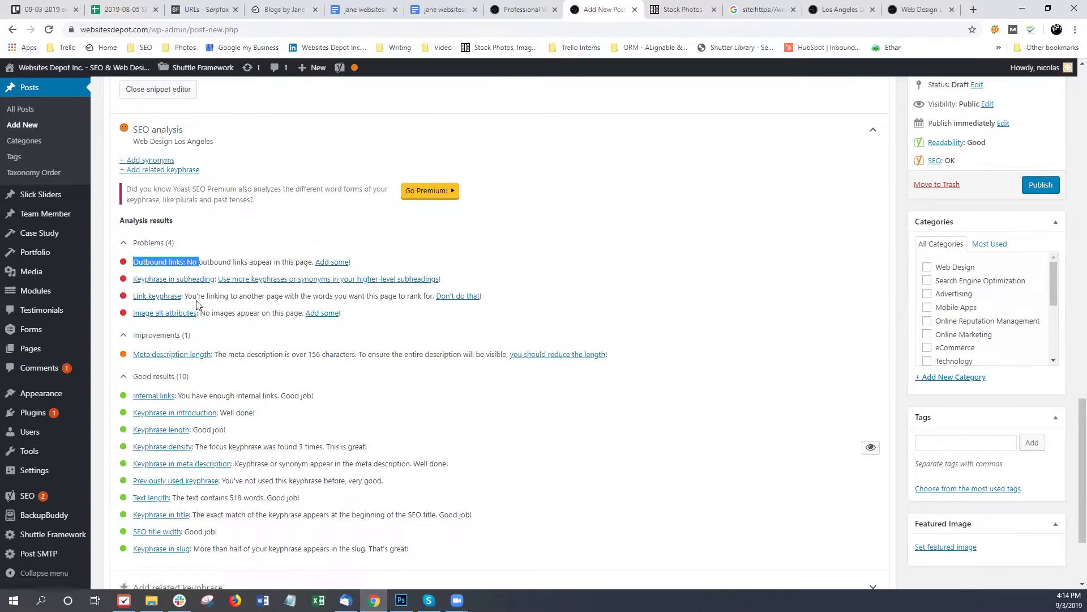
drag(211, 315, 157, 315)
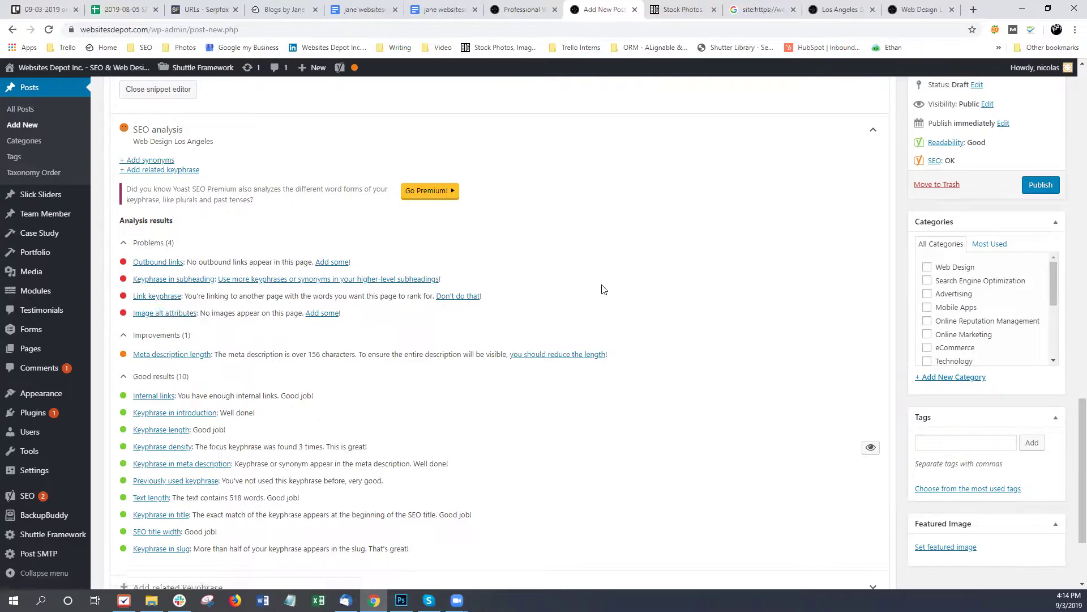
scroll(604, 290, up, 8)
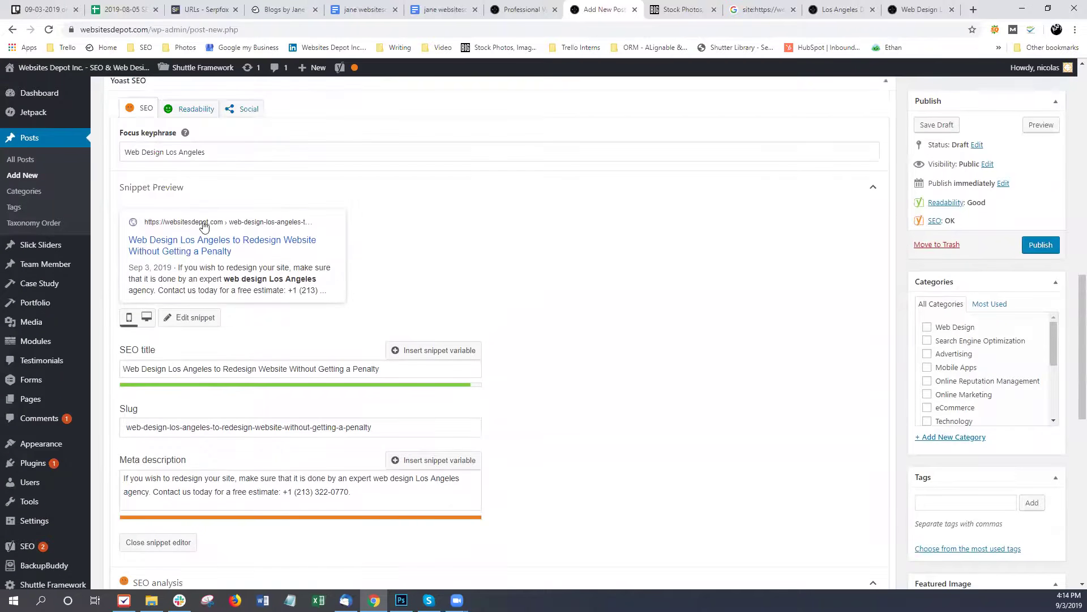
triple_click(216, 156)
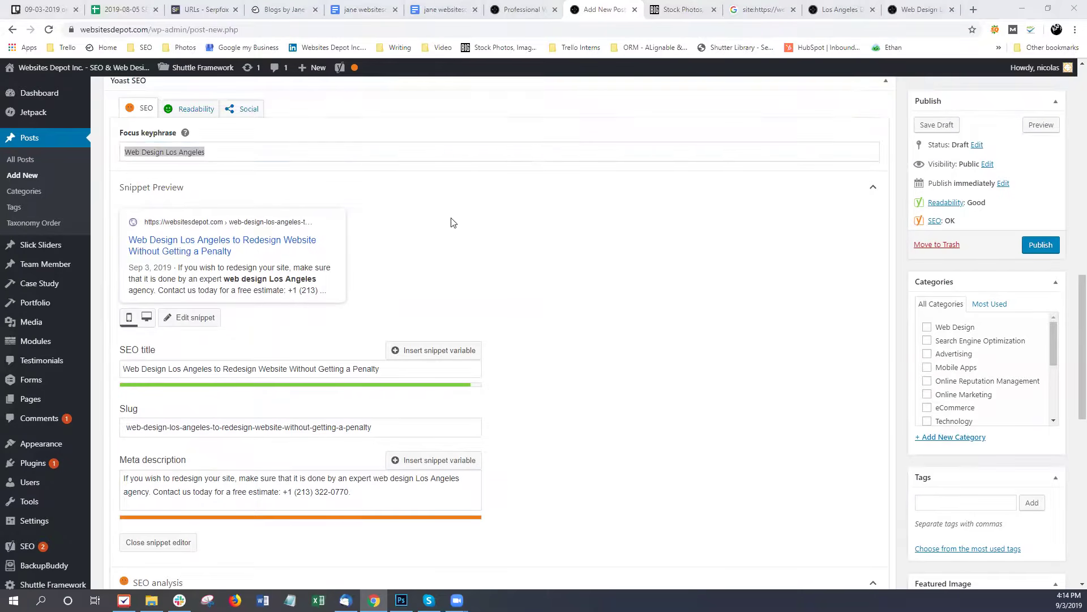
click(682, 10)
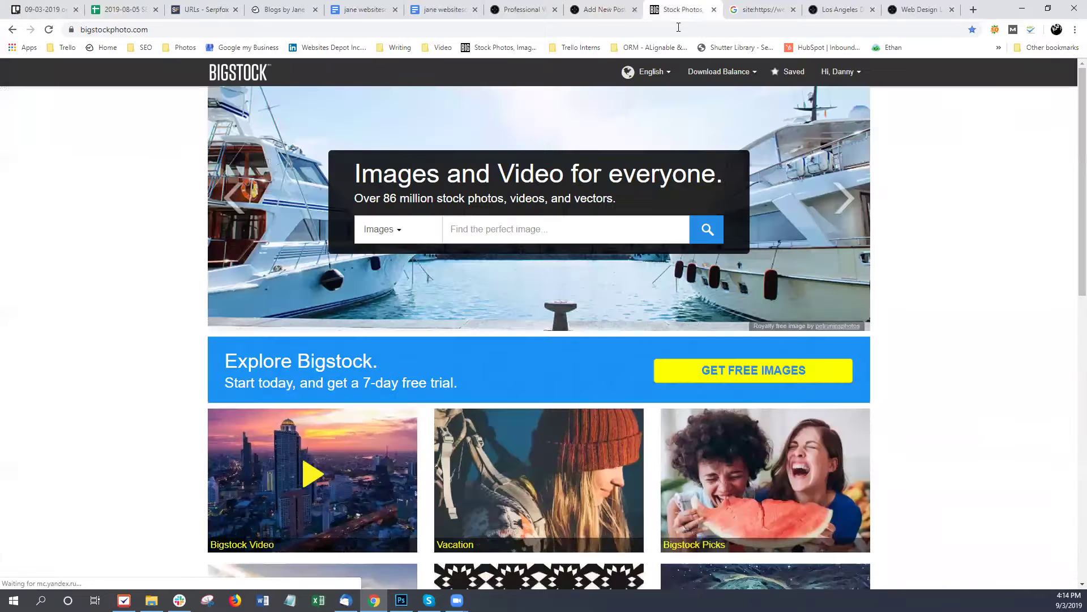
- Search Bigstock for 'web design' and open the monitor and coding images in new tabs
click(513, 224)
text(web design)
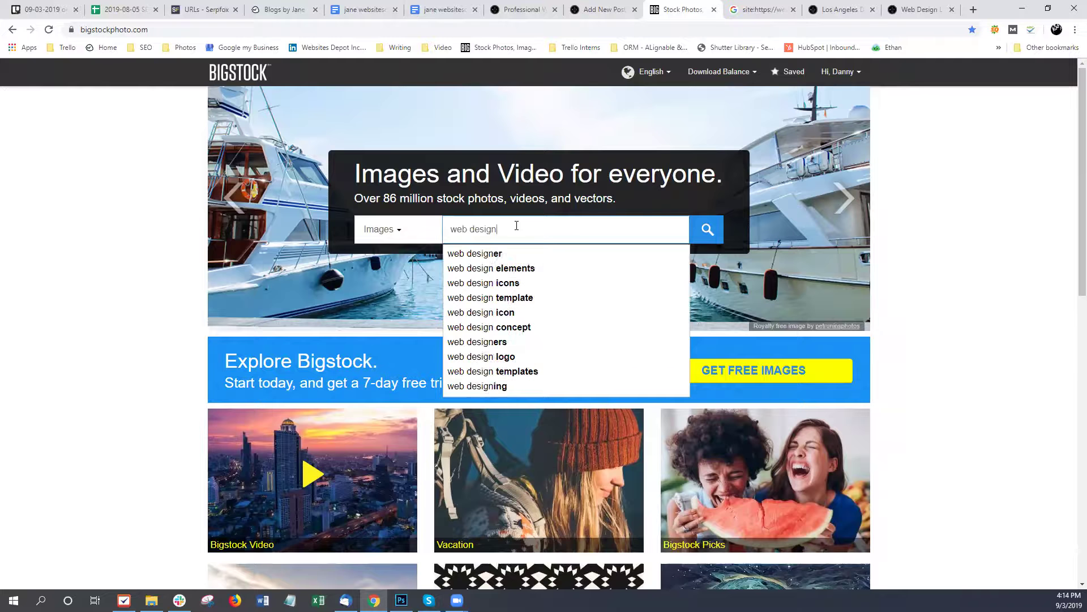
key(Return)
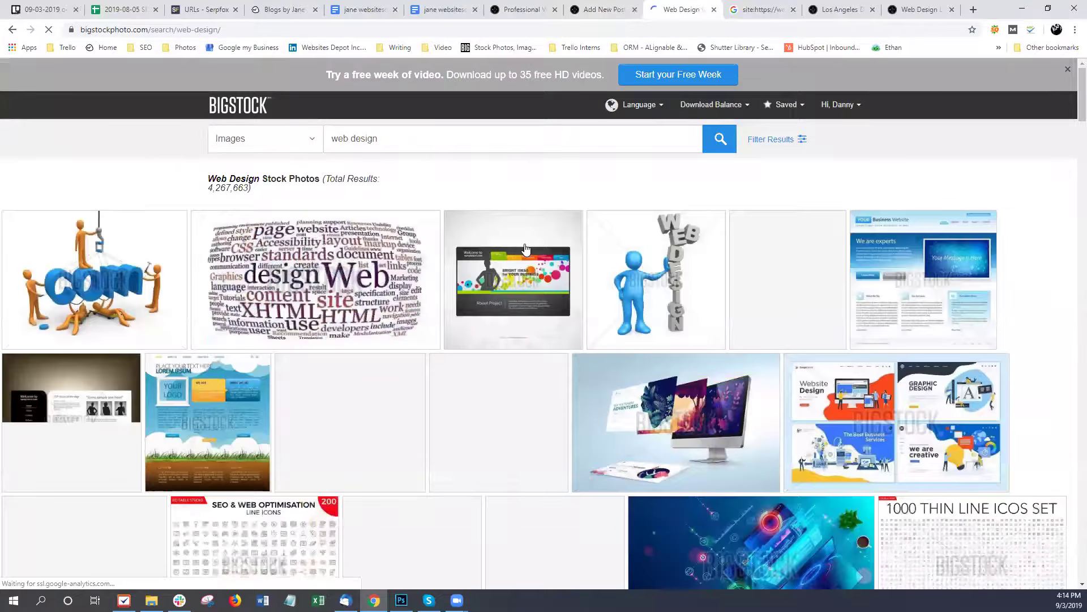
mouse_move(526, 248)
scroll(525, 248, down, 3)
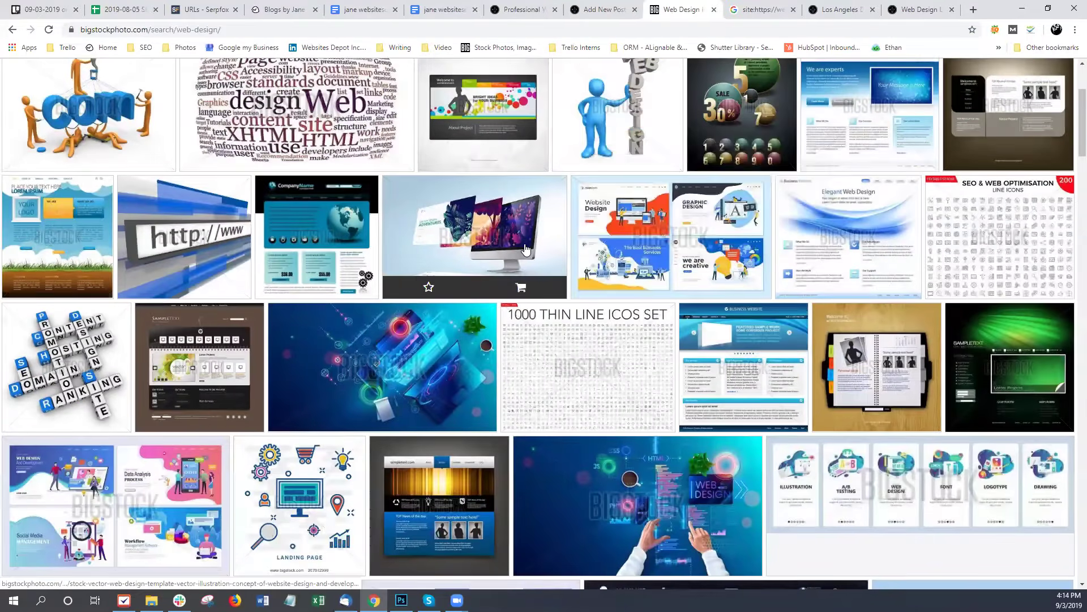
scroll(525, 248, down, 3)
scroll(525, 248, up, 3)
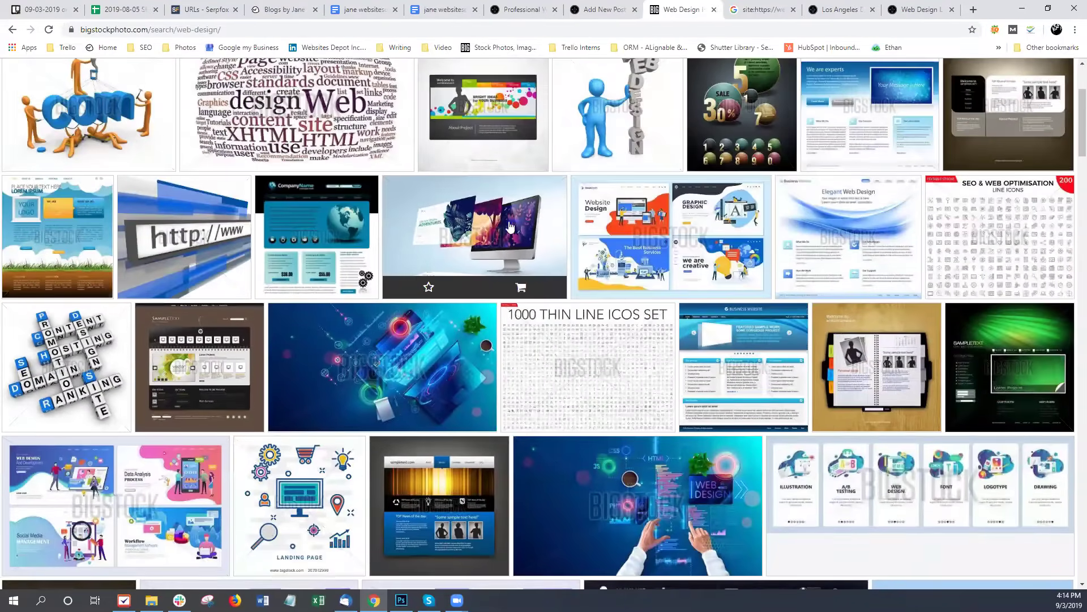
middle_click(479, 220)
scroll(578, 260, down, 4)
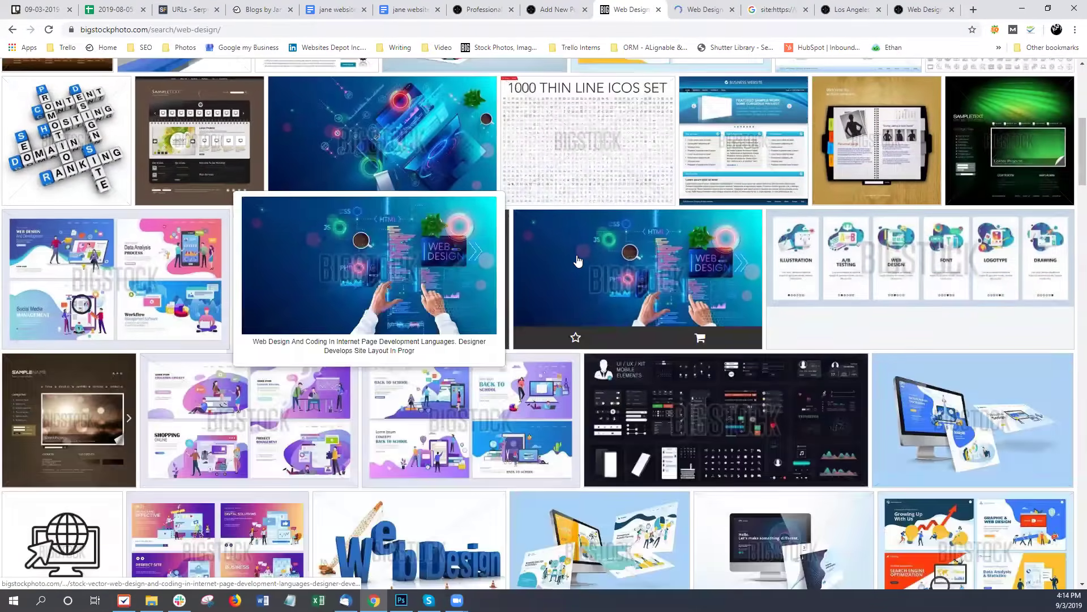
middle_click(634, 258)
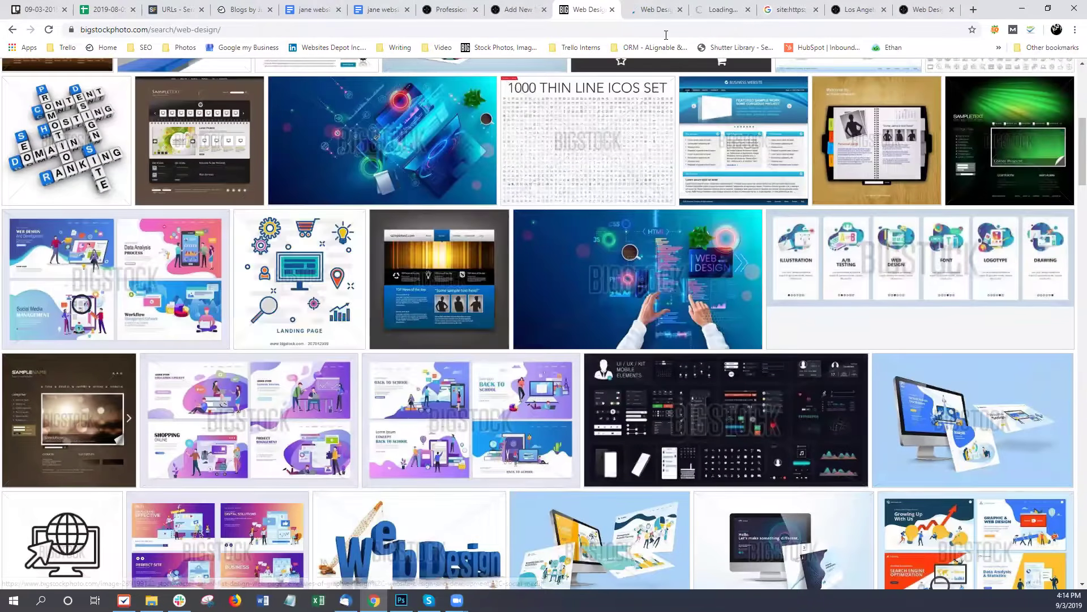
- Download the monitor image in Small size as 'Web Design Los Angeles'
key(ctrl+Tab)
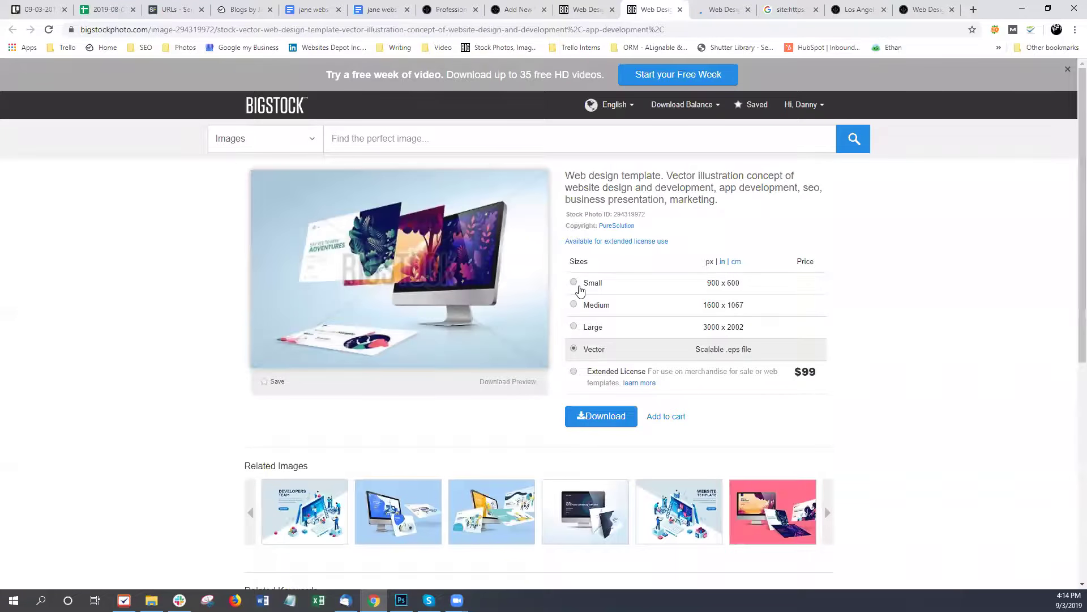
click(575, 284)
click(604, 419)
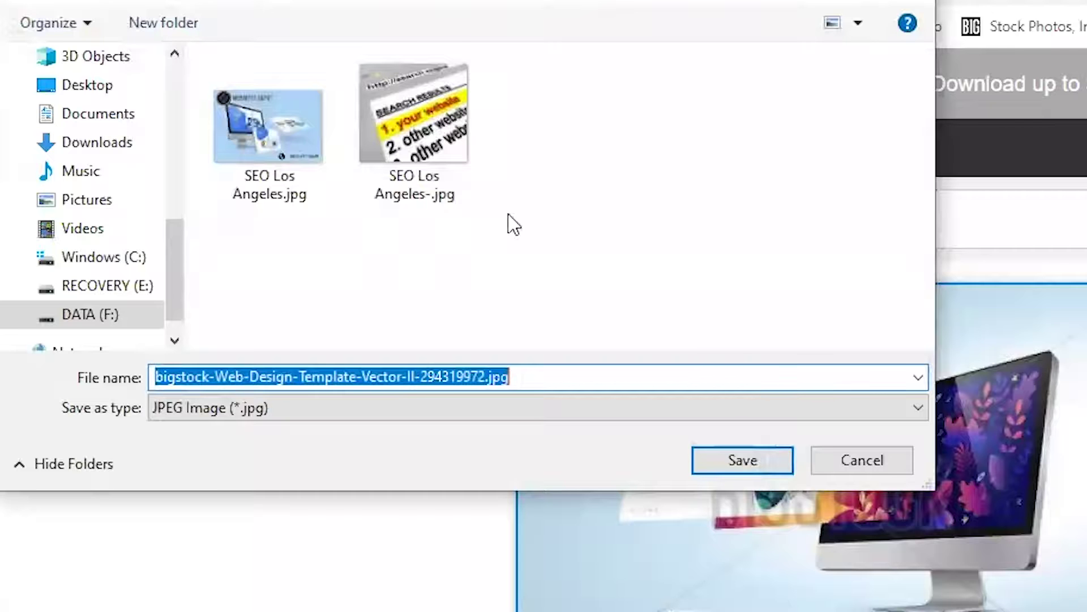
text(Web Design Los Angeles)
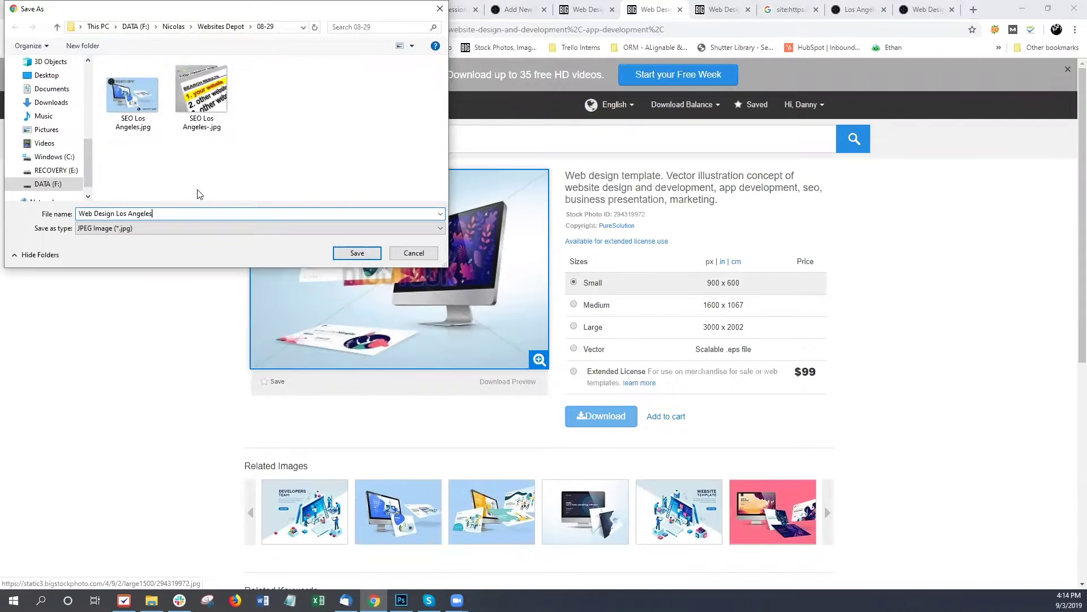
key(Return)
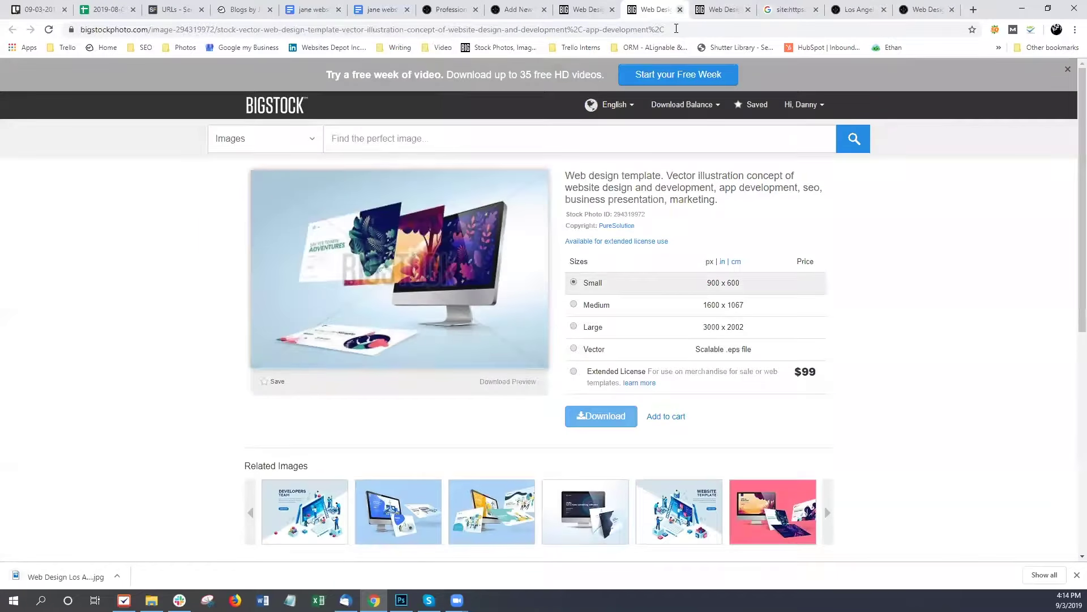
- Save the coding image as 'Web Design Los Angeles-' and show the download in its folder
key(ctrl+w)
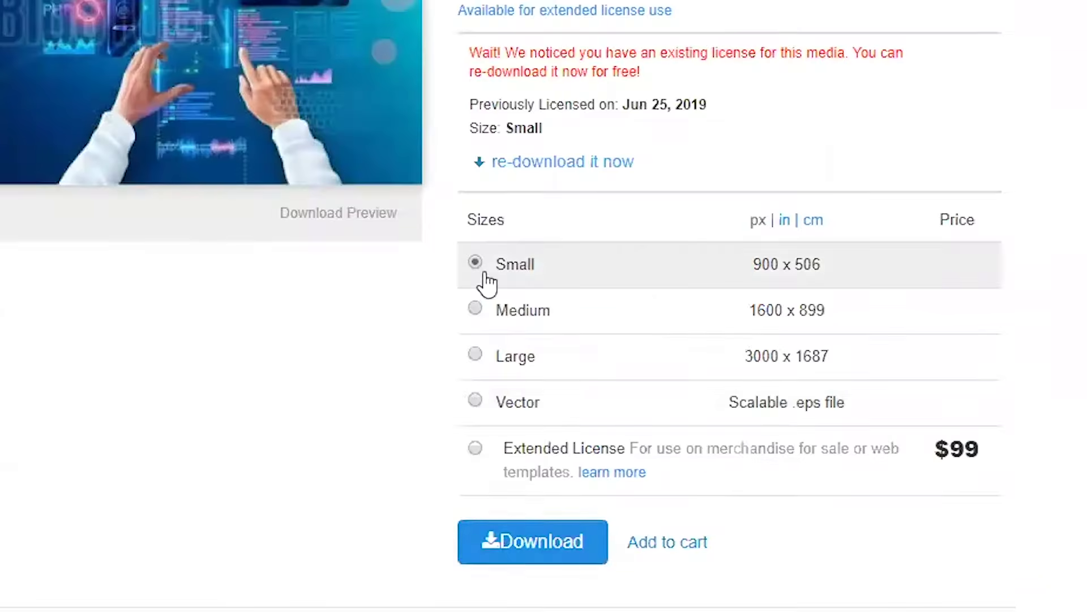
click(521, 546)
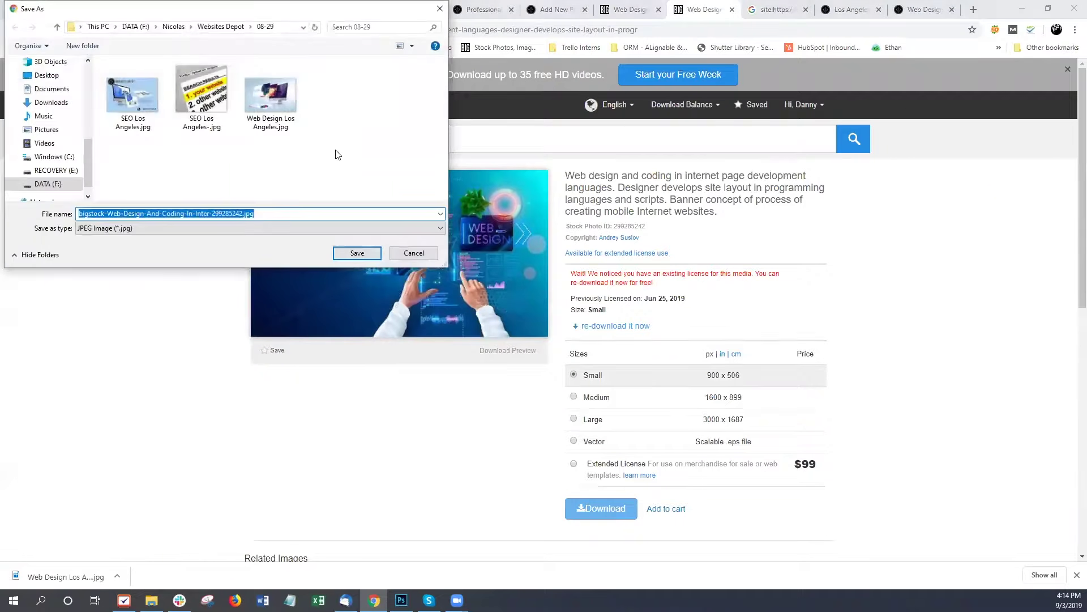
text(Web Design Los Angeles-)
key(Return)
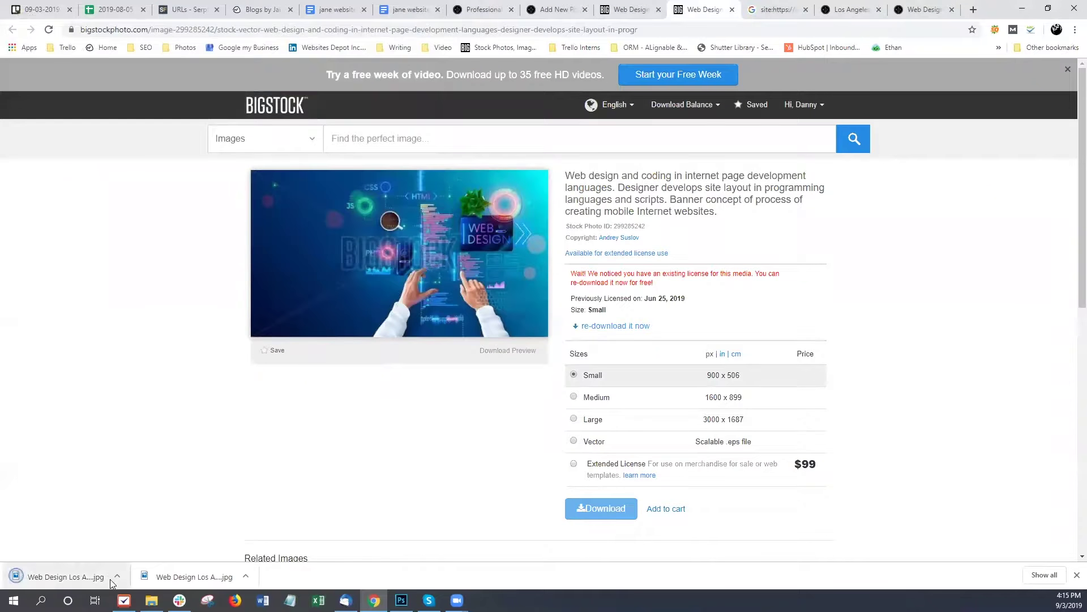
click(111, 577)
click(143, 535)
key(alt+Tab)
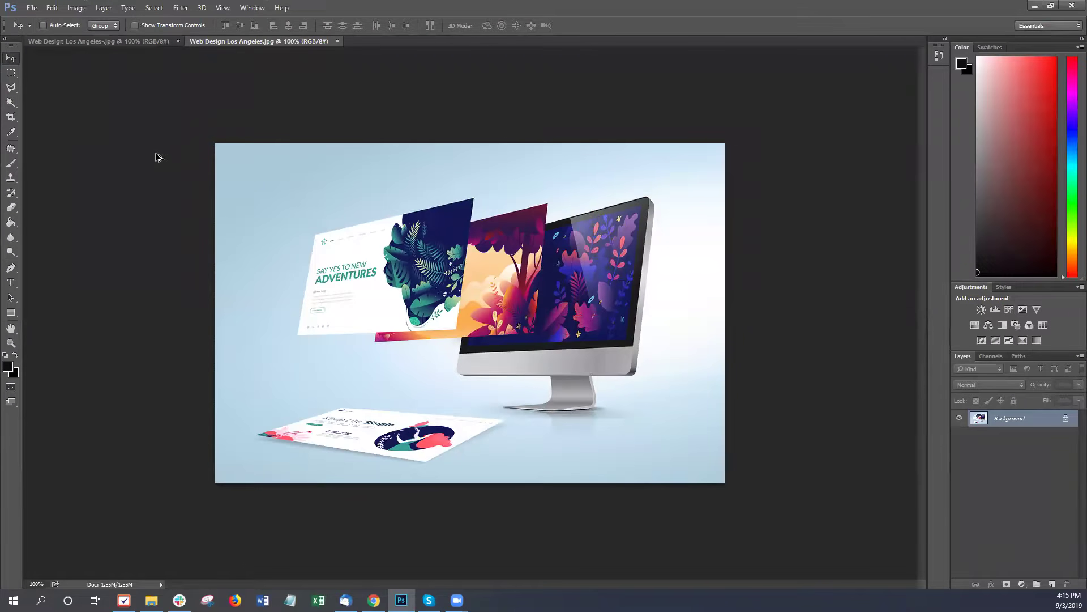
- Resize the monitor image from 900 to 800 px wide and save it as JPEG
key(h)
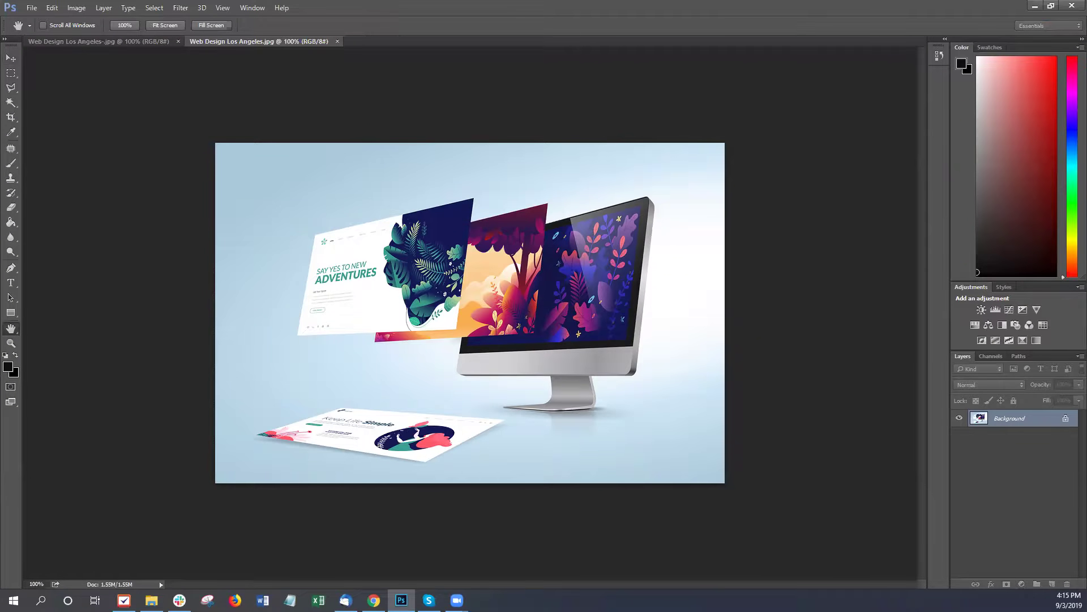
key(ctrl+alt+i)
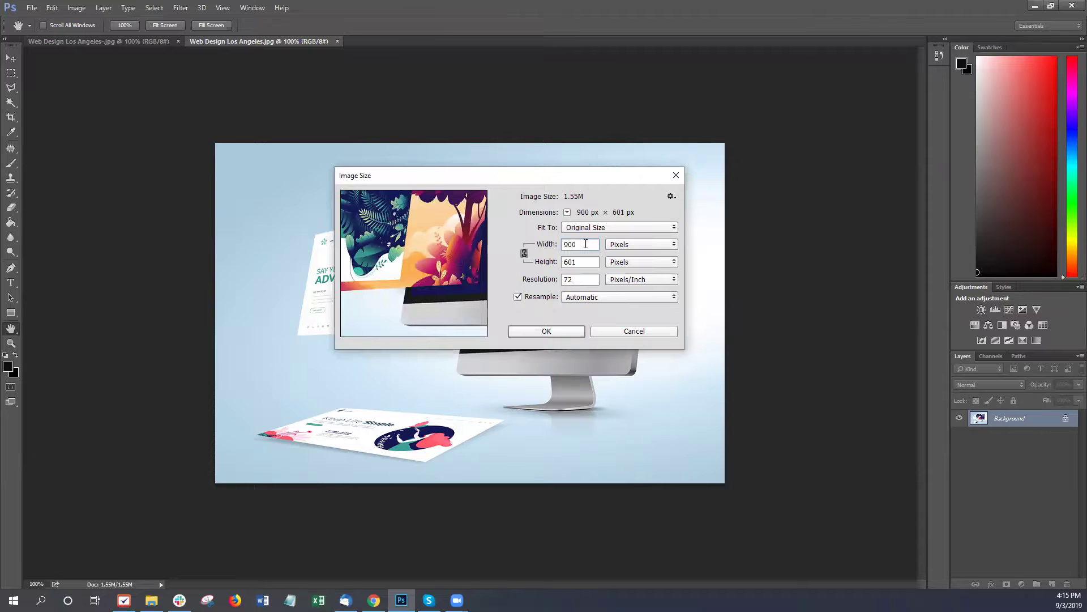
double_click(584, 244)
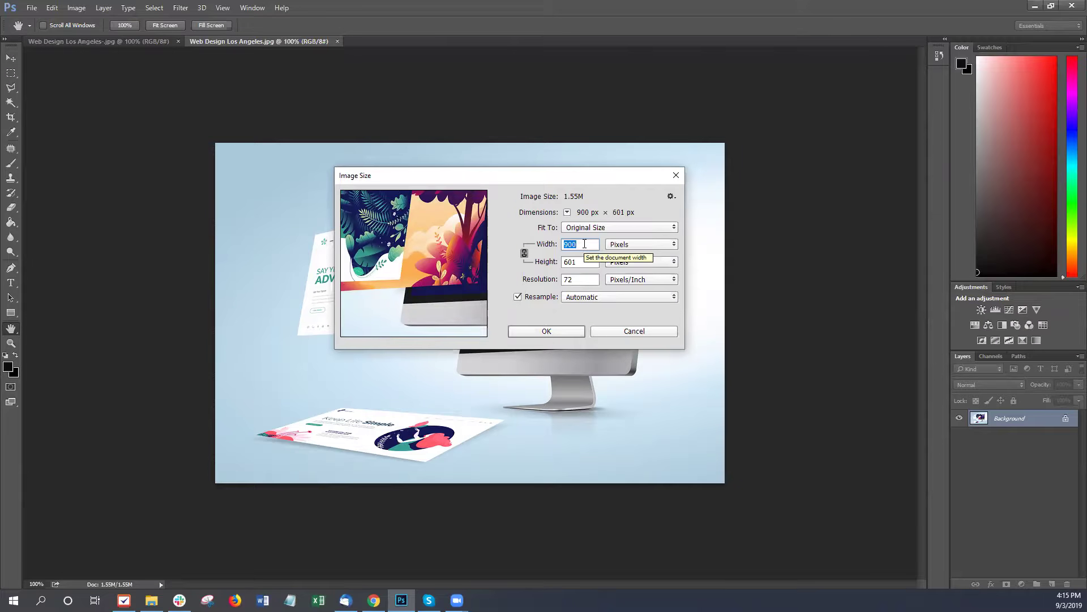
text(800)
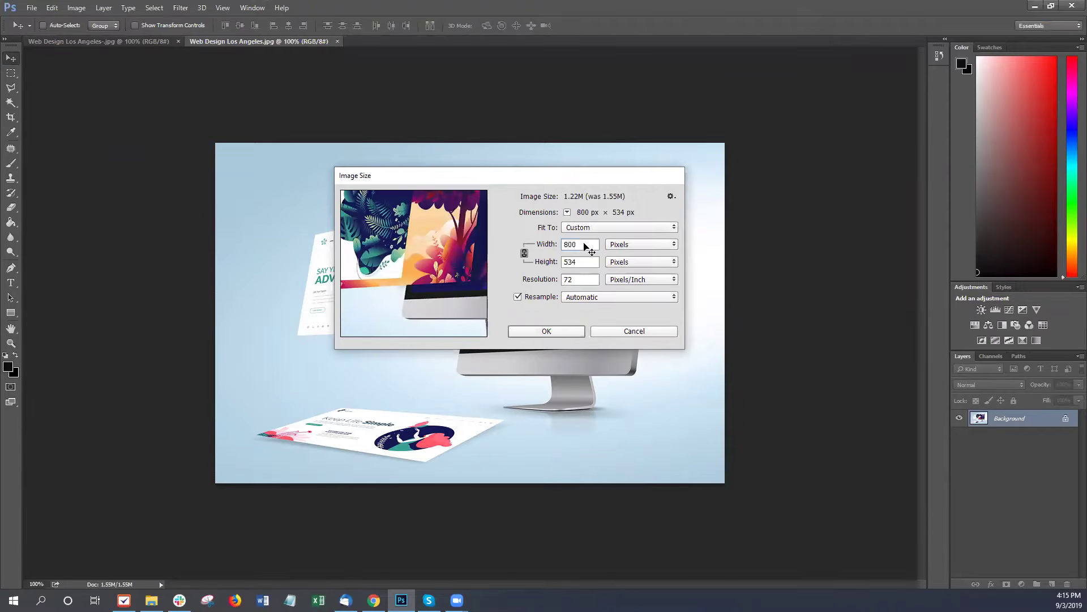
key(Return)
key(ctrl+s)
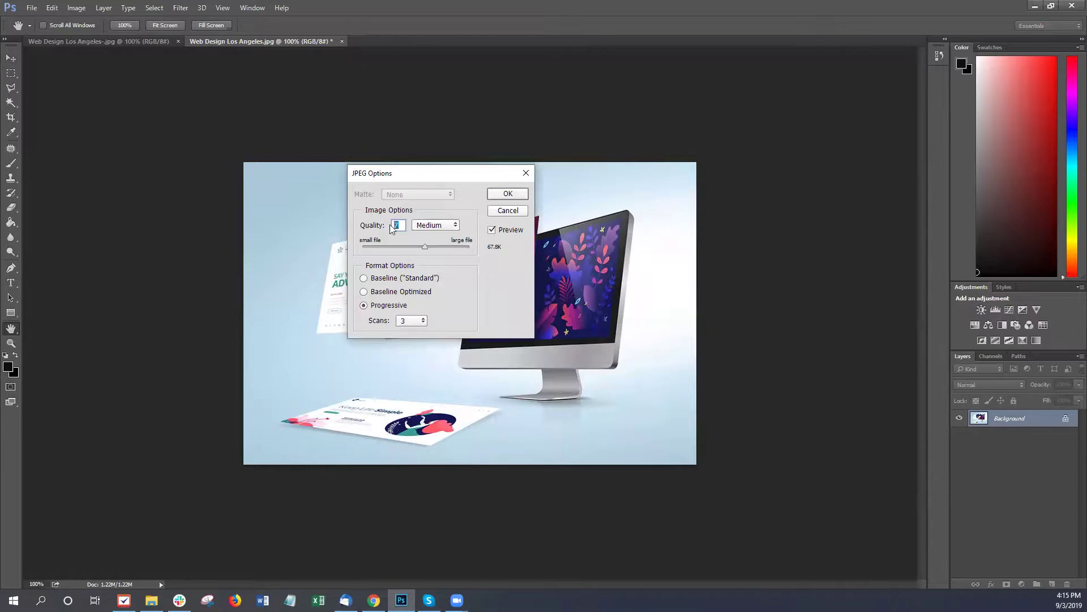
click(500, 193)
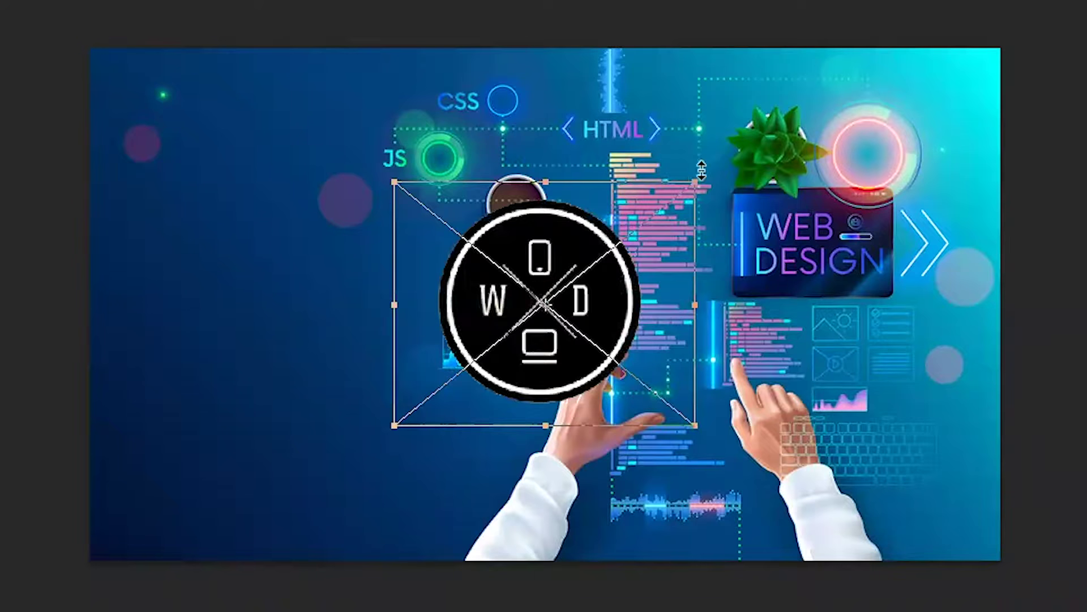
- Place the logo and WEBSITES DEPOT text top-left and the enlarged phone watermark bottom-right
drag(507, 301, 176, 118)
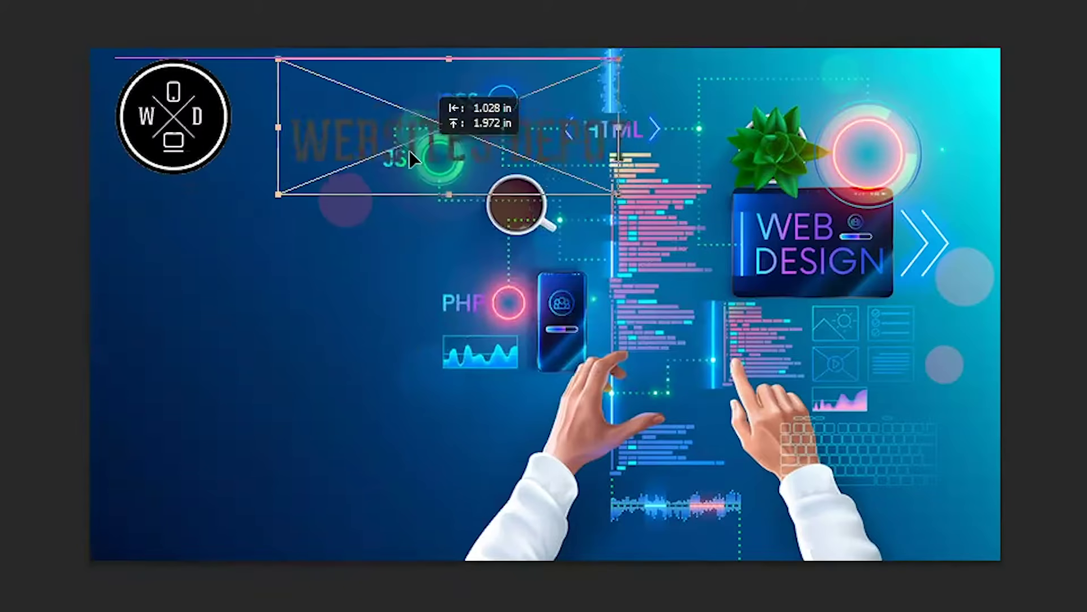
drag(409, 151, 423, 161)
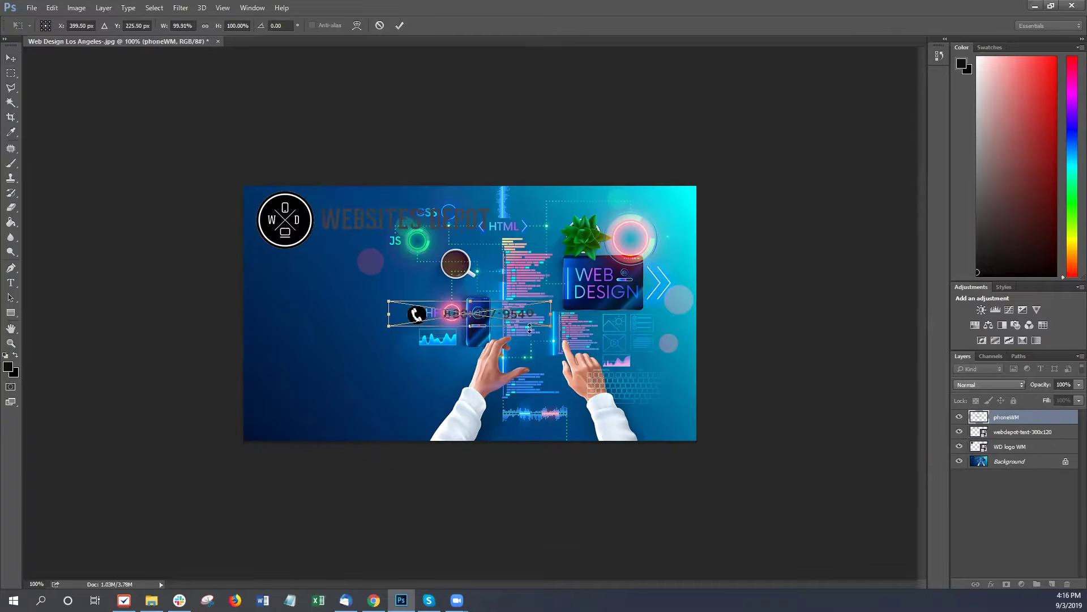
drag(530, 327, 538, 334)
drag(470, 314, 606, 419)
key(Return)
- Convert the phone watermark to a smart object, give it a white stroke, and save
click(104, 7)
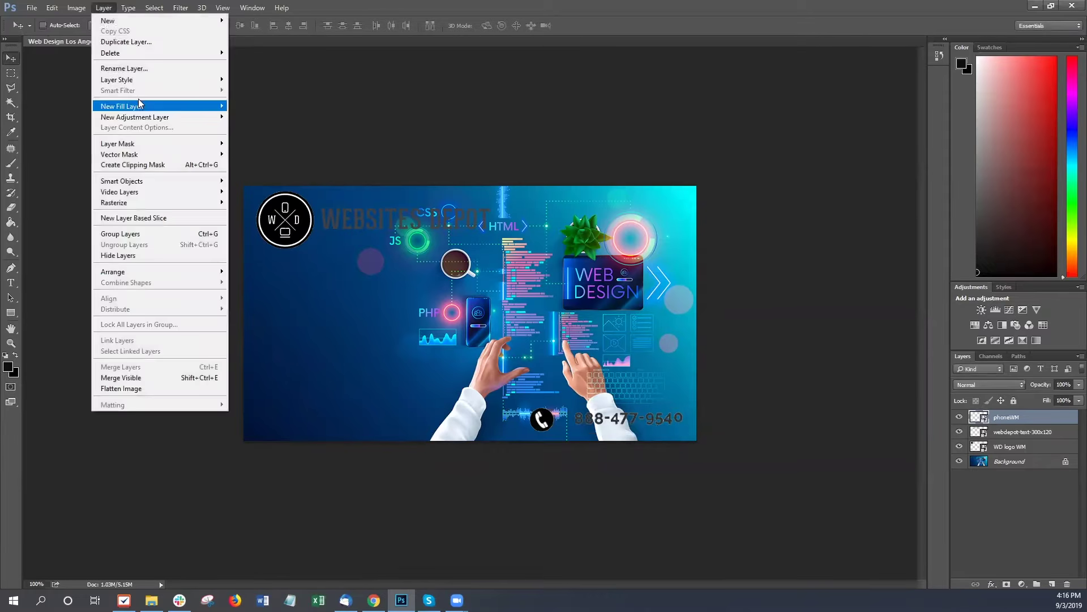
mouse_move(186, 79)
click(266, 80)
key(h)
double_click(1042, 417)
click(361, 220)
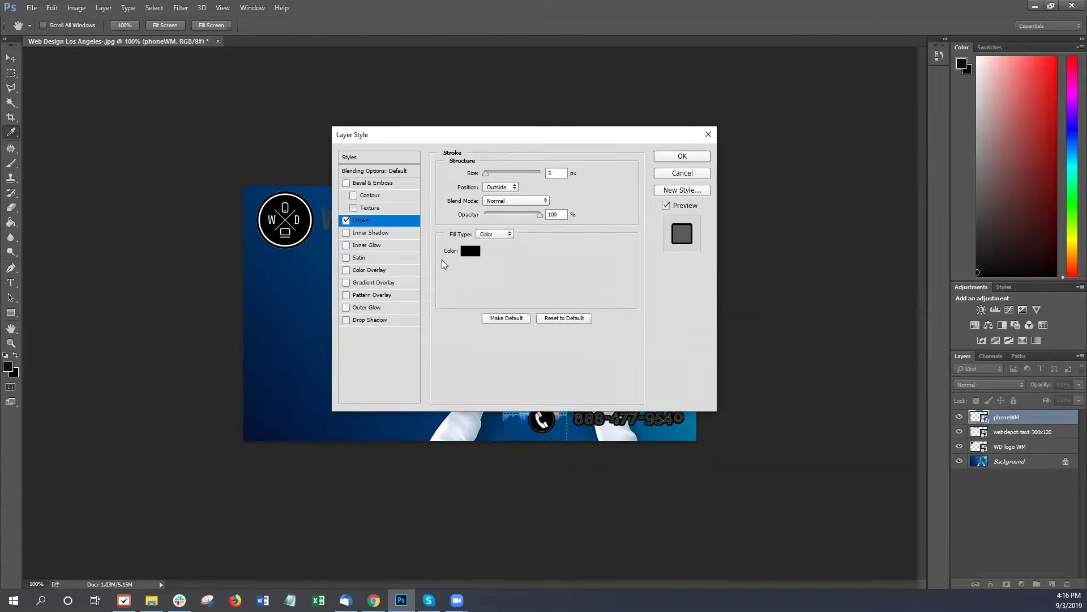
click(470, 251)
click(568, 178)
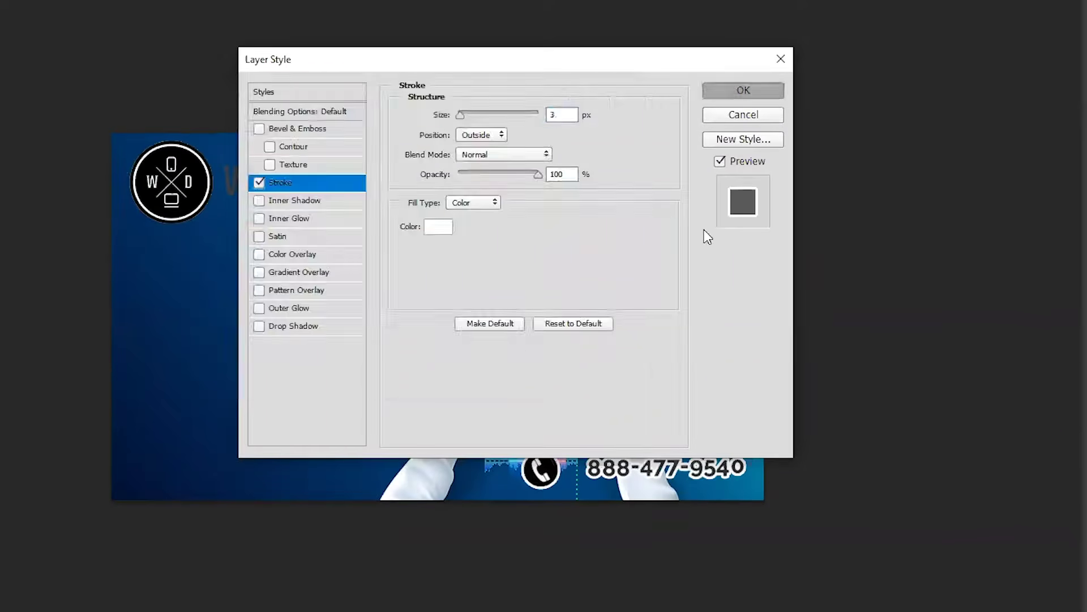
key(Return)
click(134, 46)
click(280, 181)
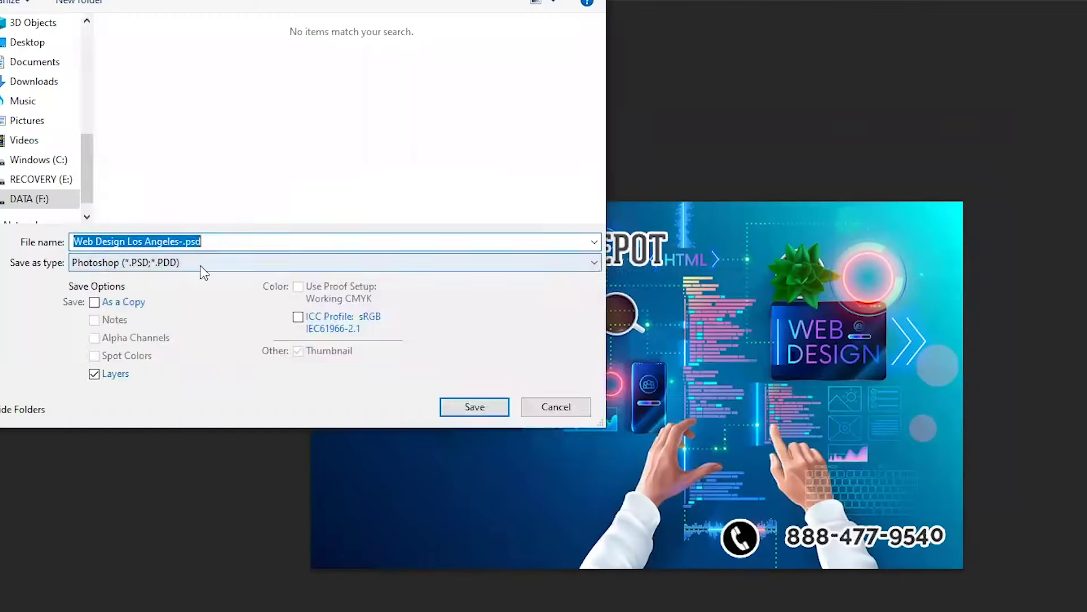
key(Return)
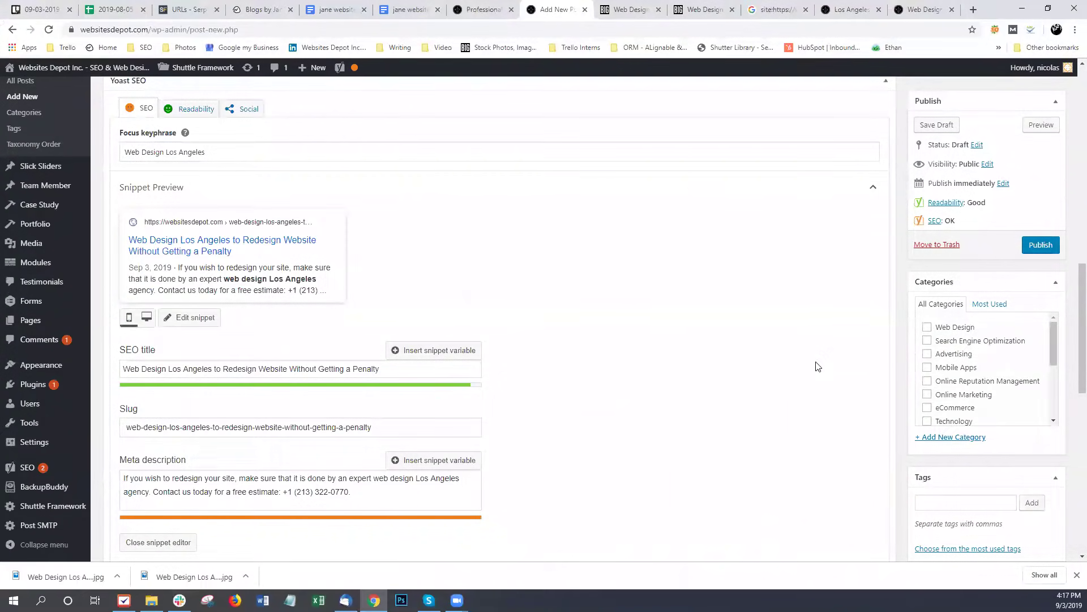
- Upload the web design Los Angeles image from the 08-29 folder for the featured image
scroll(818, 377, down, 5)
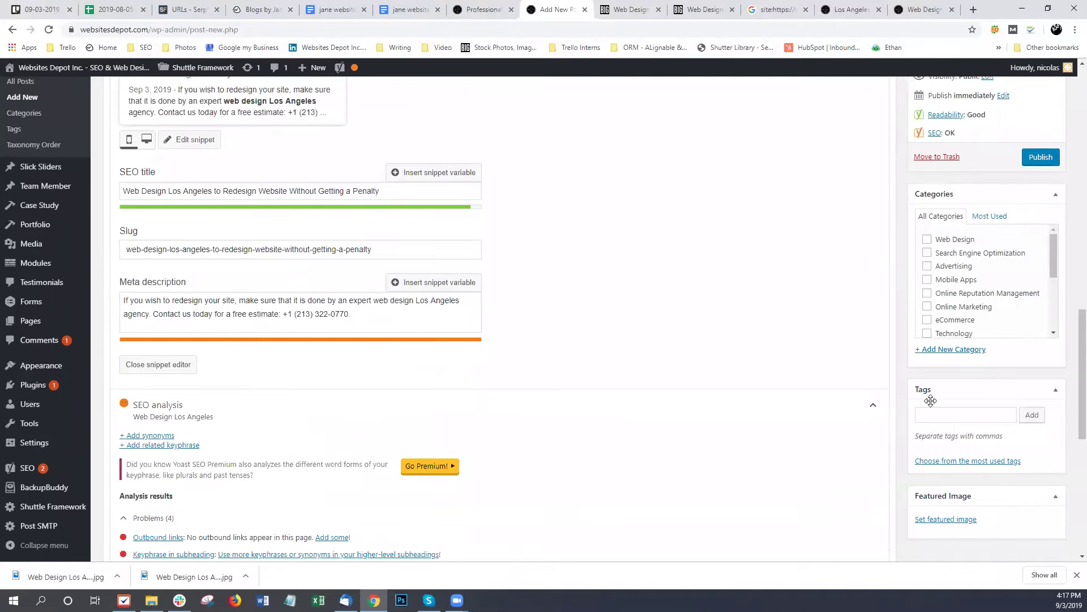
click(1077, 575)
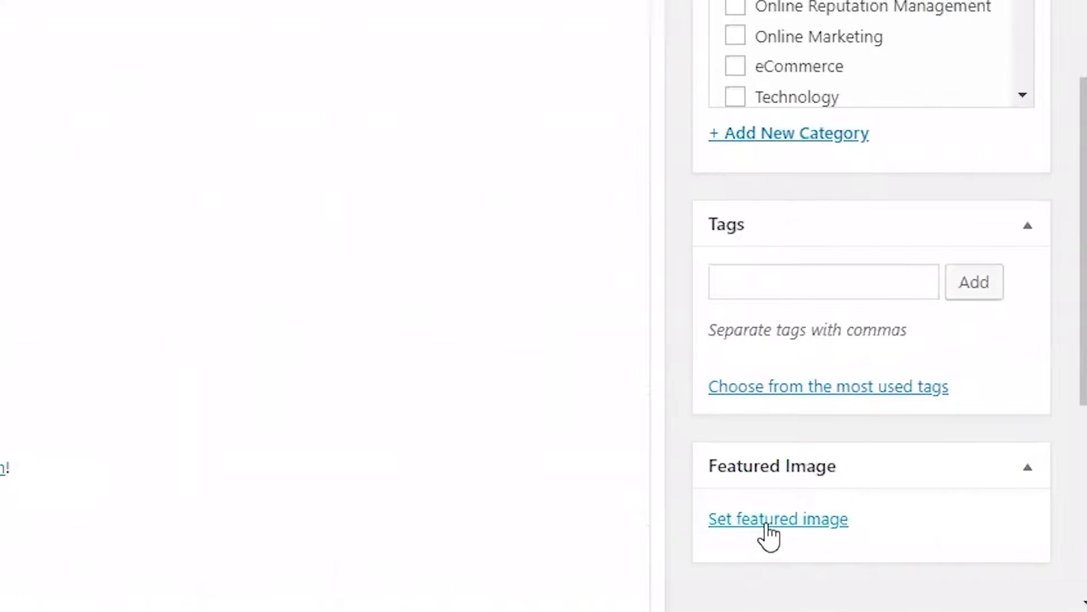
click(941, 520)
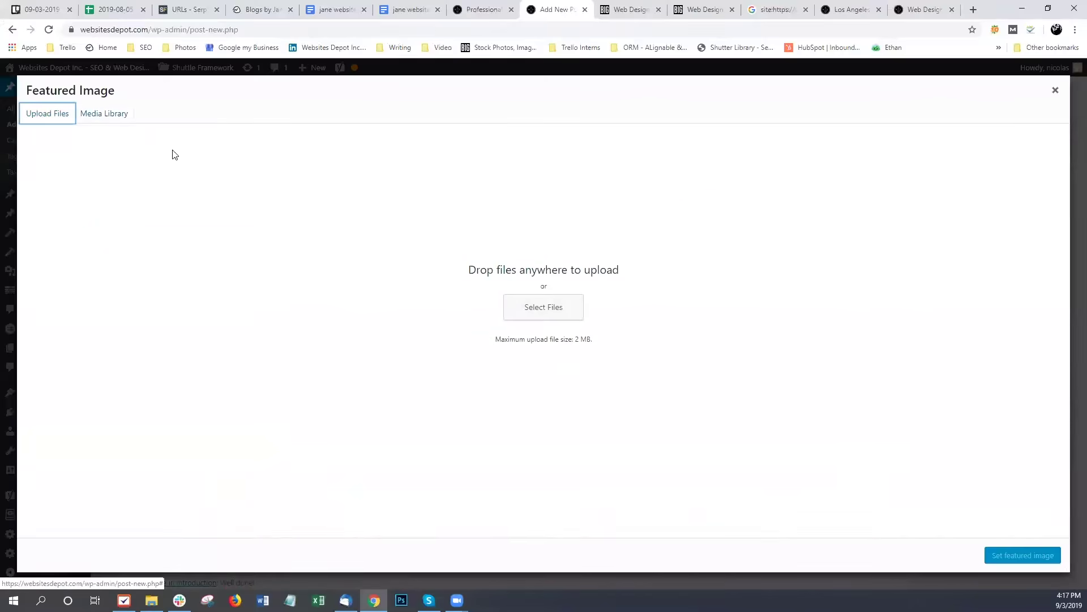
click(544, 307)
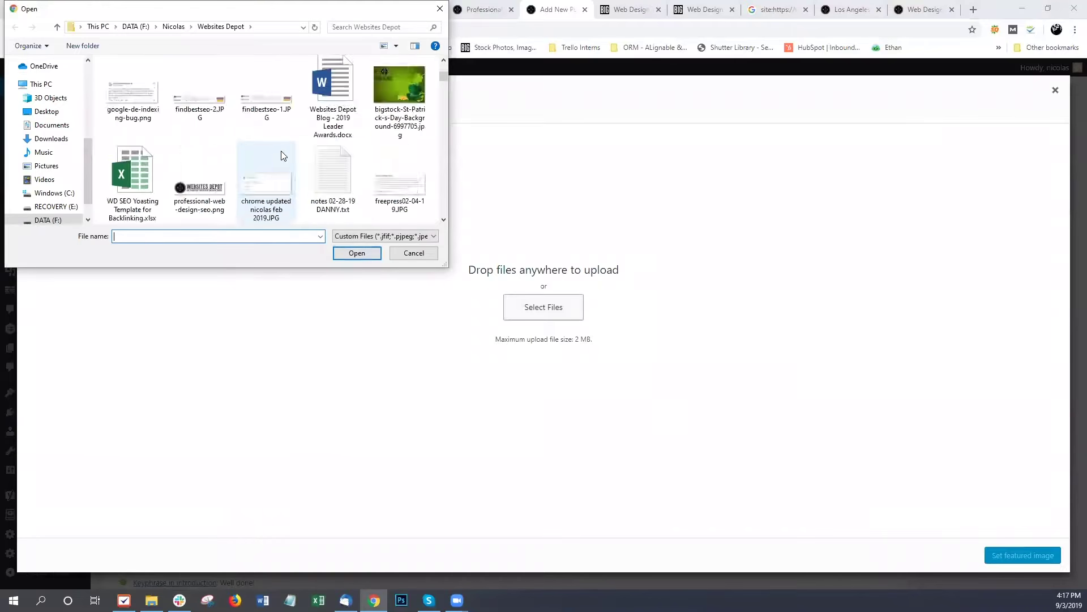
scroll(281, 151, up, 10)
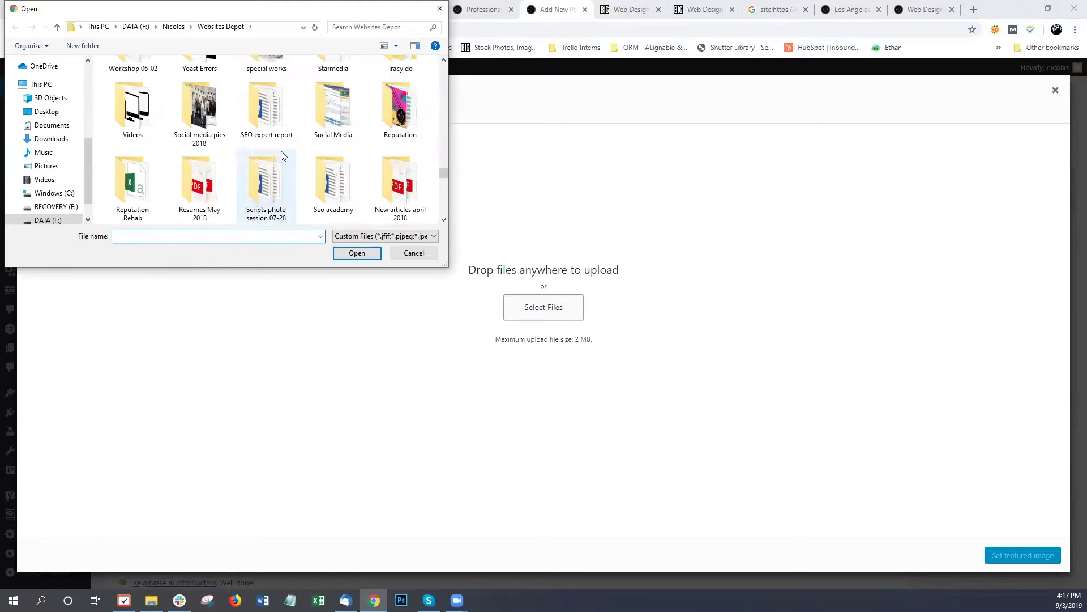
double_click(265, 98)
double_click(318, 117)
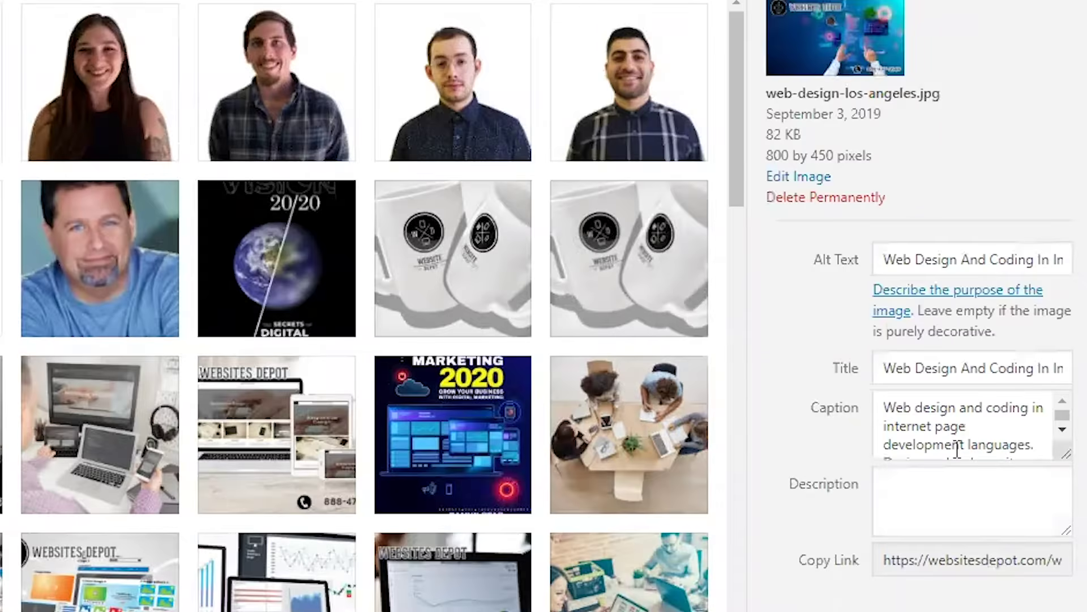
- Clear the uploaded image's caption, title and alt text
triple_click(943, 426)
key(BackSpace)
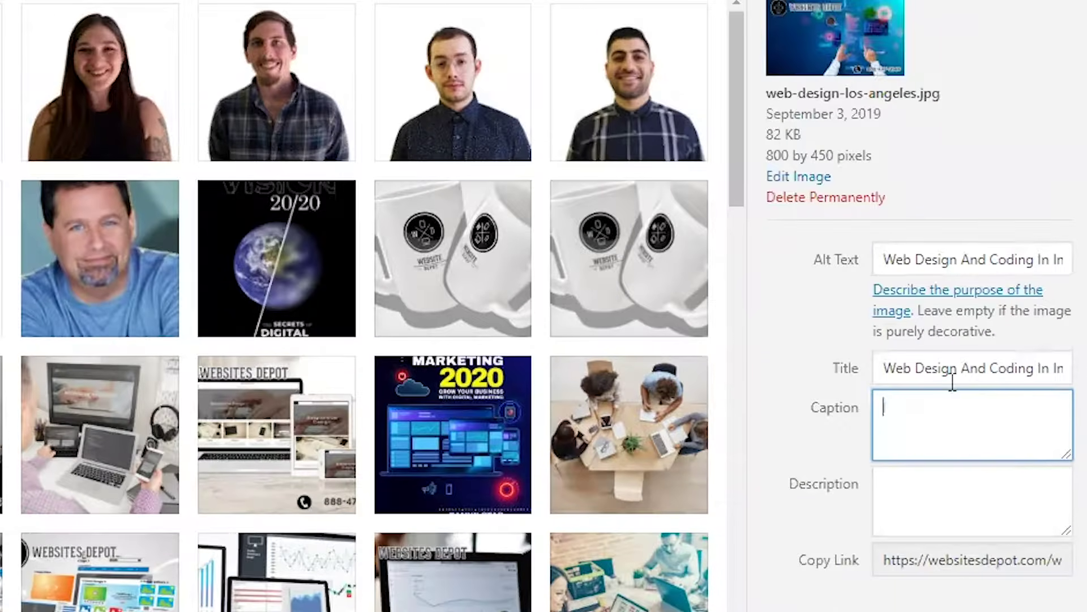
triple_click(945, 370)
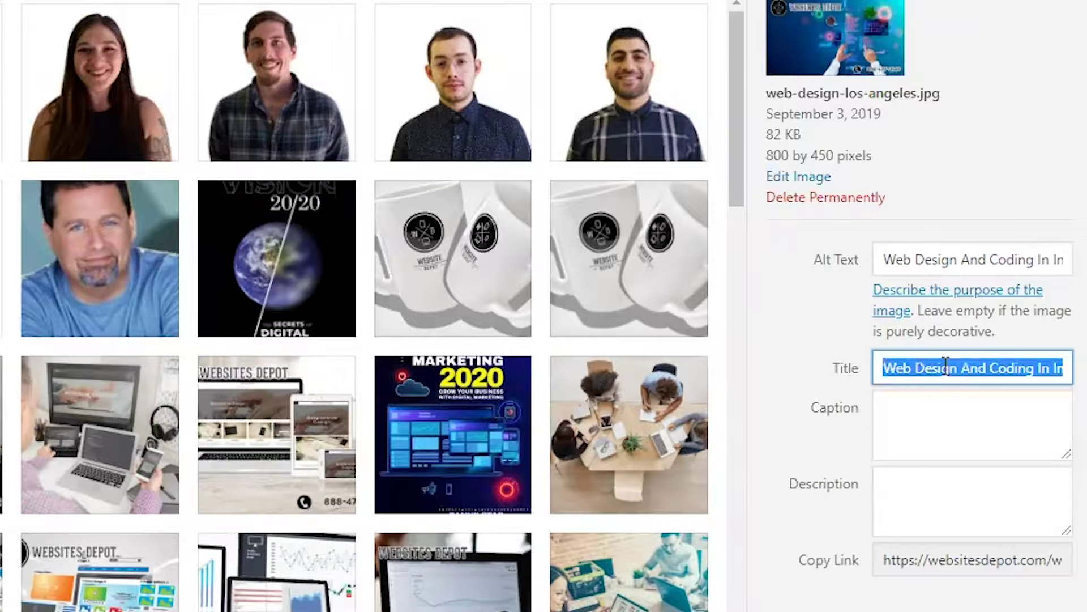
key(BackSpace)
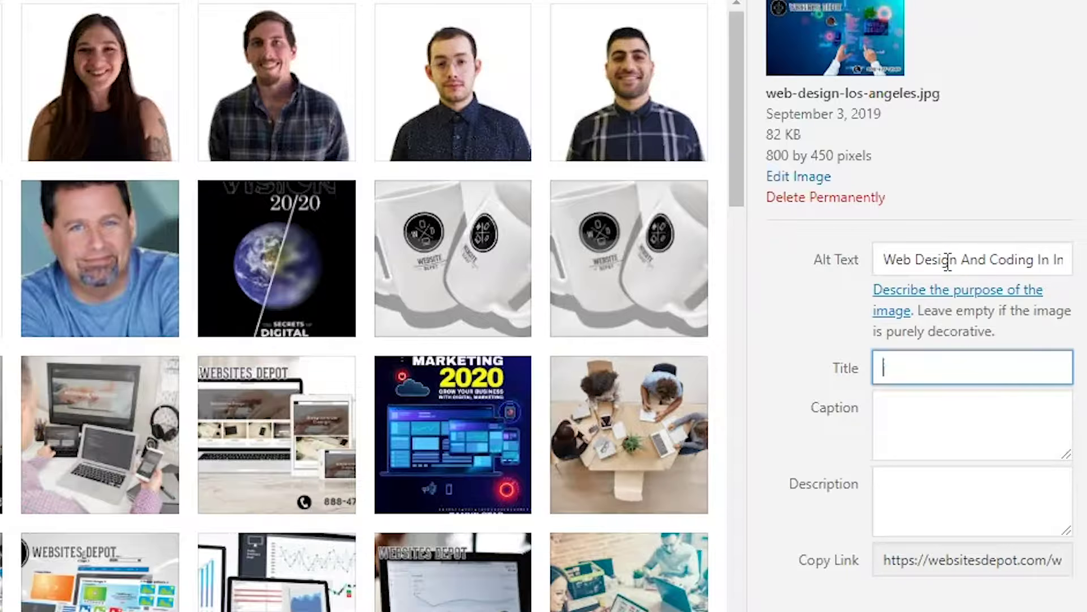
triple_click(947, 259)
key(BackSpace)
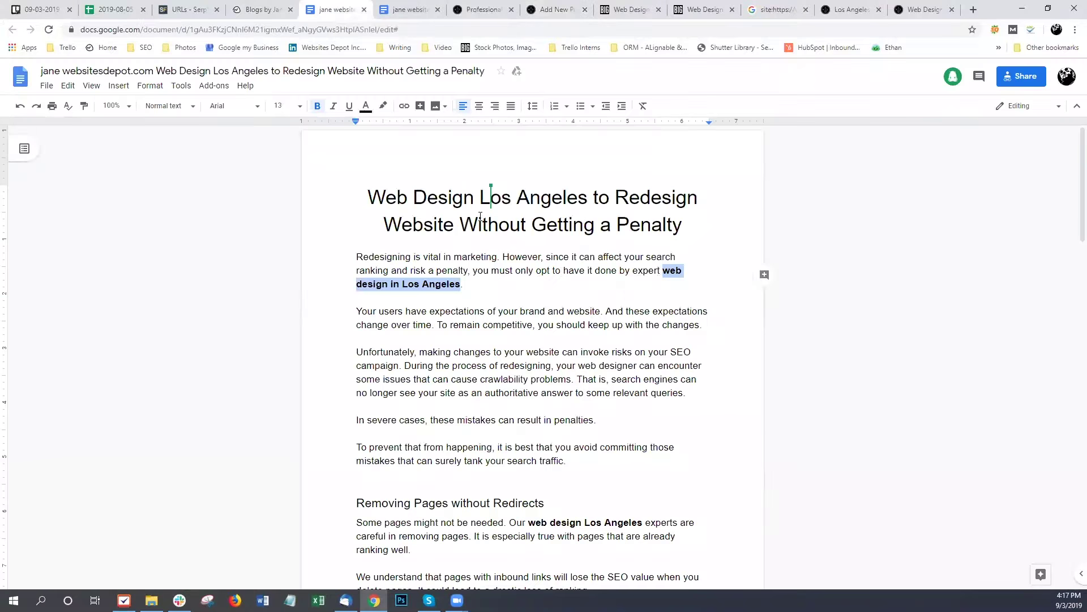
- Set alt text and title to 'web design in Los Angeles' and make it the featured image
right_click(448, 285)
key(ctrl+c)
click(913, 14)
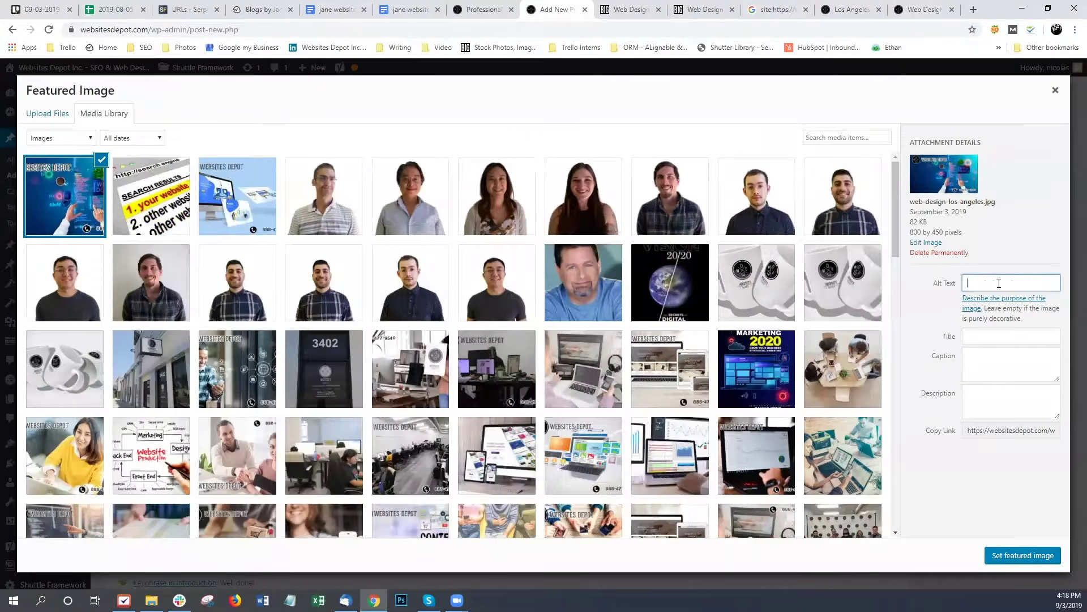
key(ctrl+v)
click(989, 339)
key(ctrl+v)
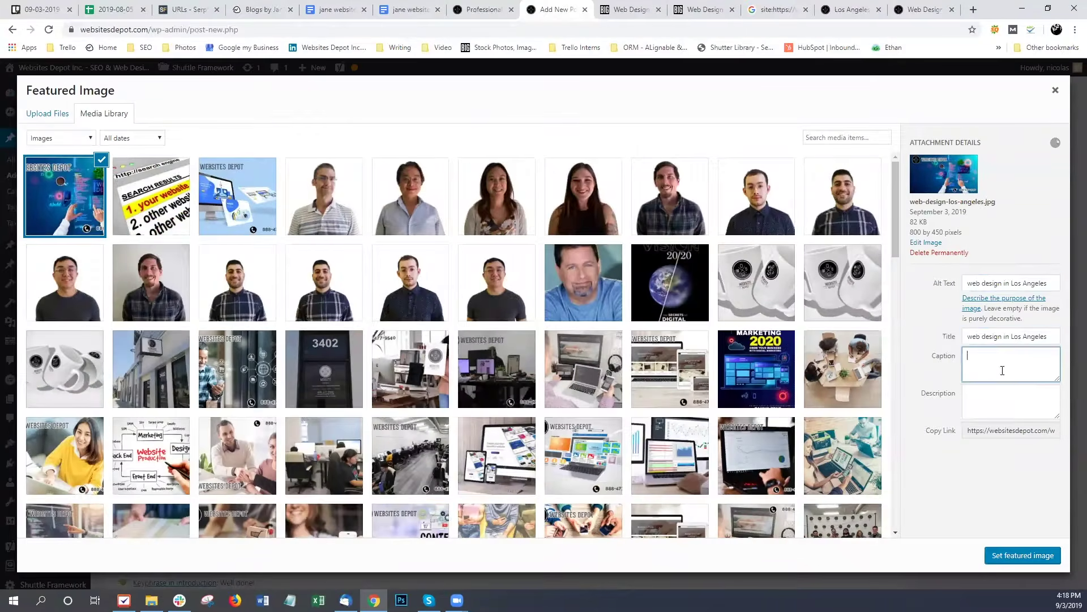
click(992, 557)
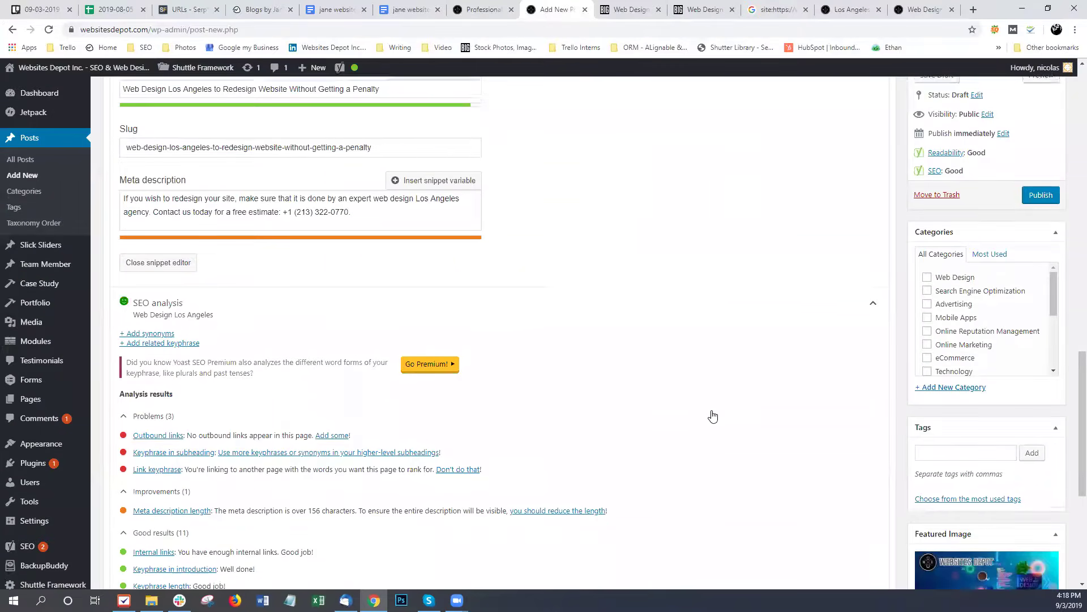
- Add a new paragraph after the 'search traffic' line and upload the second web design image
scroll(713, 416, up, 15)
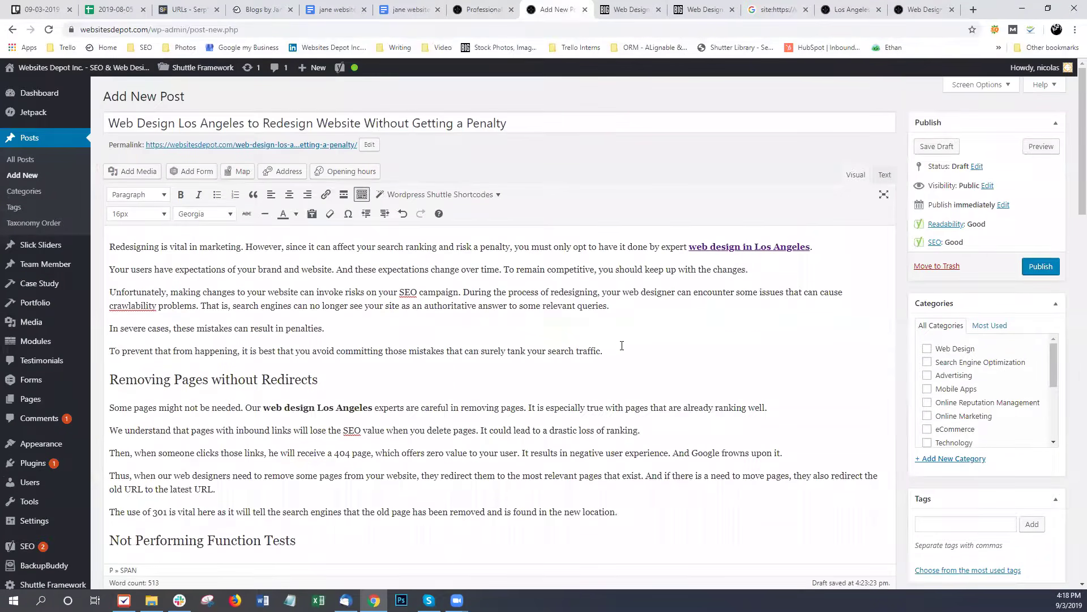
key(Return)
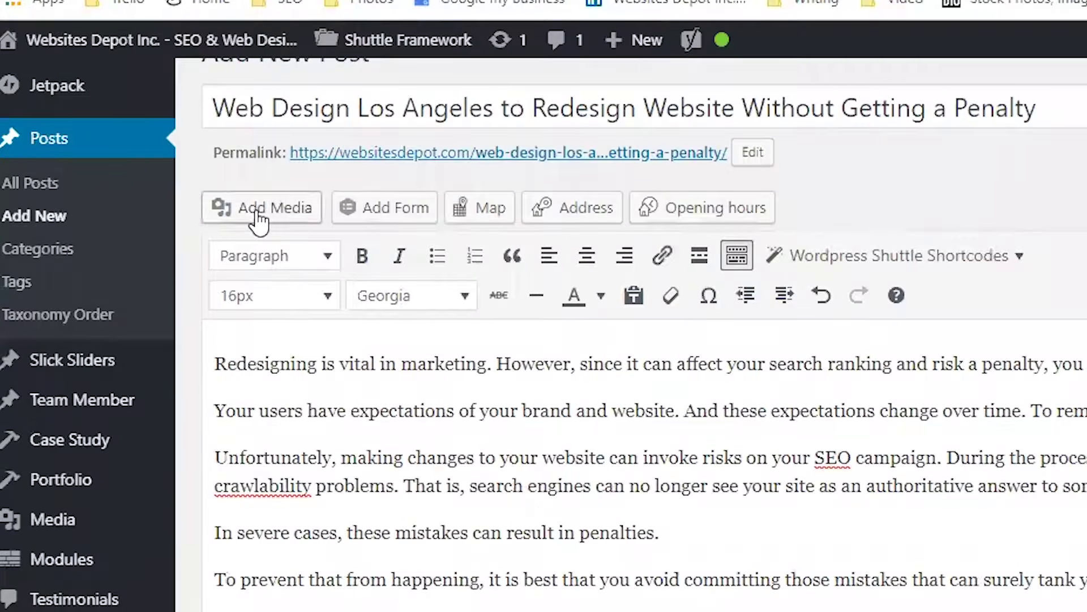
click(126, 150)
click(160, 113)
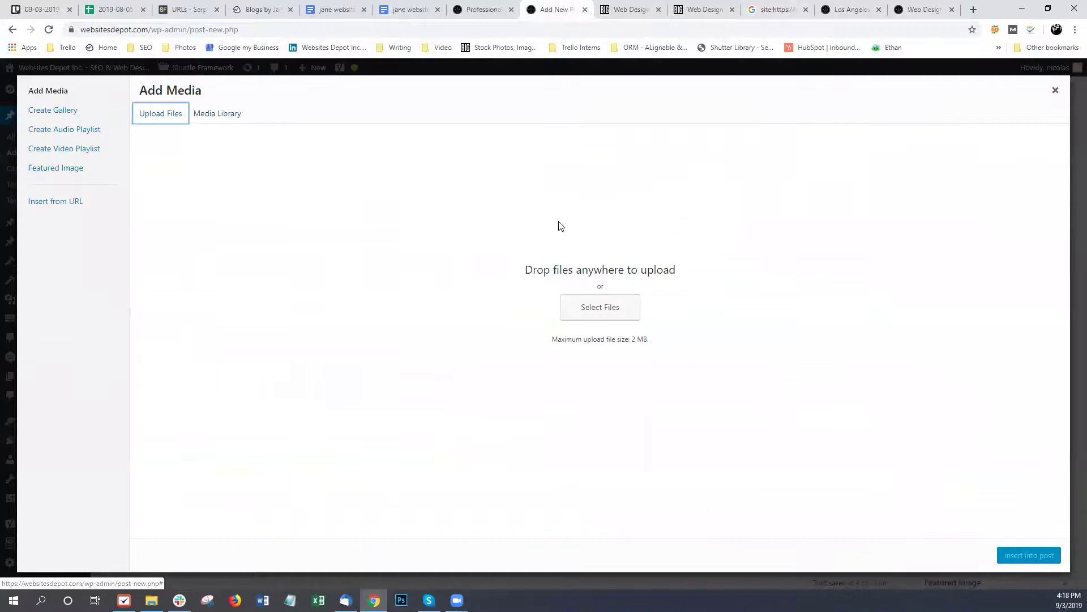
click(603, 310)
double_click(266, 106)
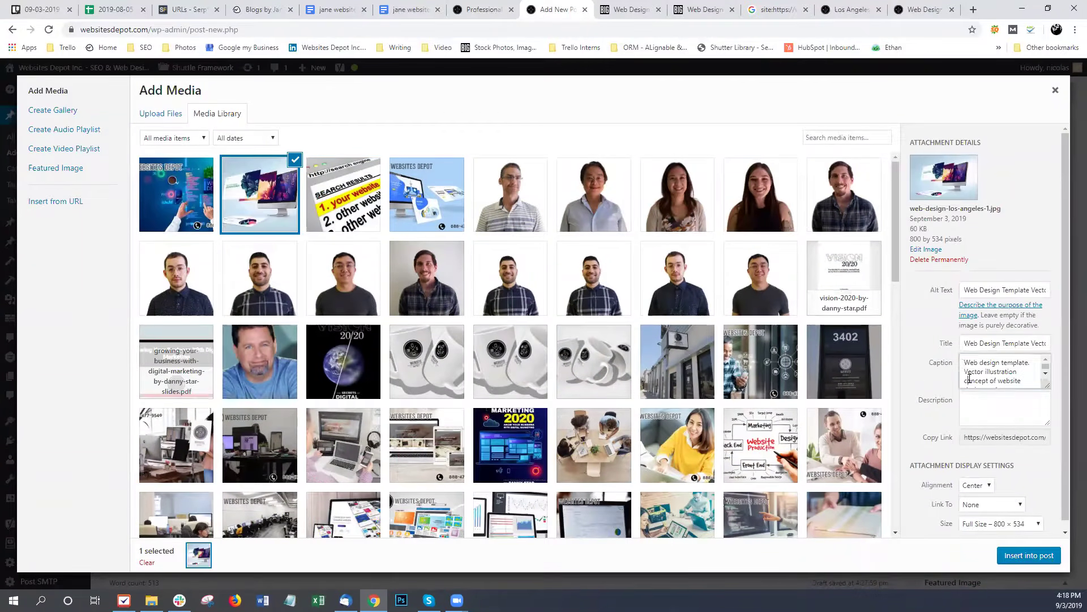
- Clear the caption, set title and alt text to 'web design in Los Angeles', and insert it
triple_click(969, 379)
key(Delete)
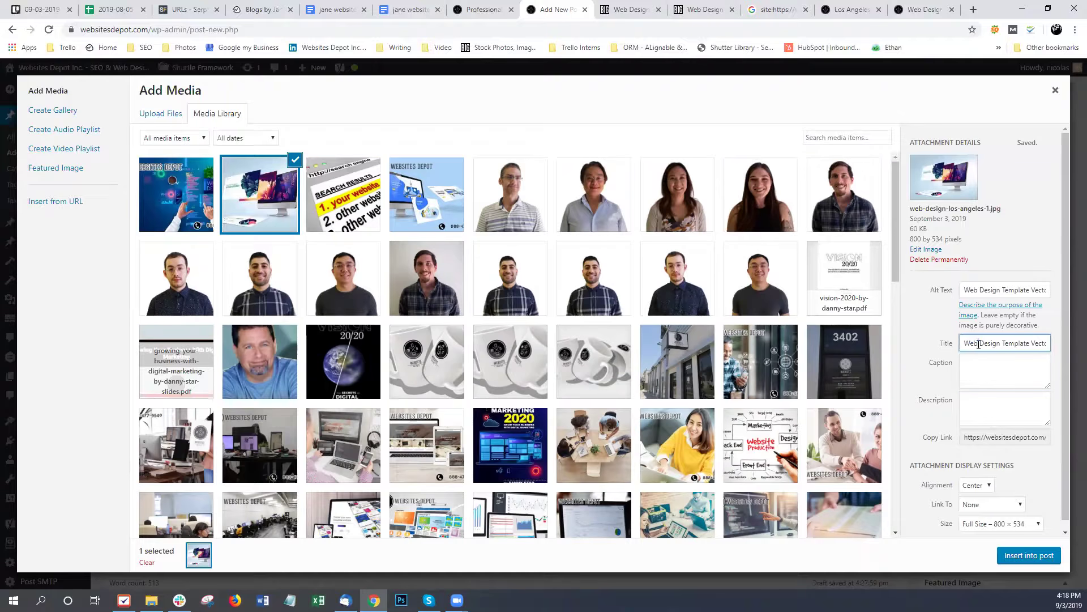
triple_click(979, 344)
key(ctrl+v)
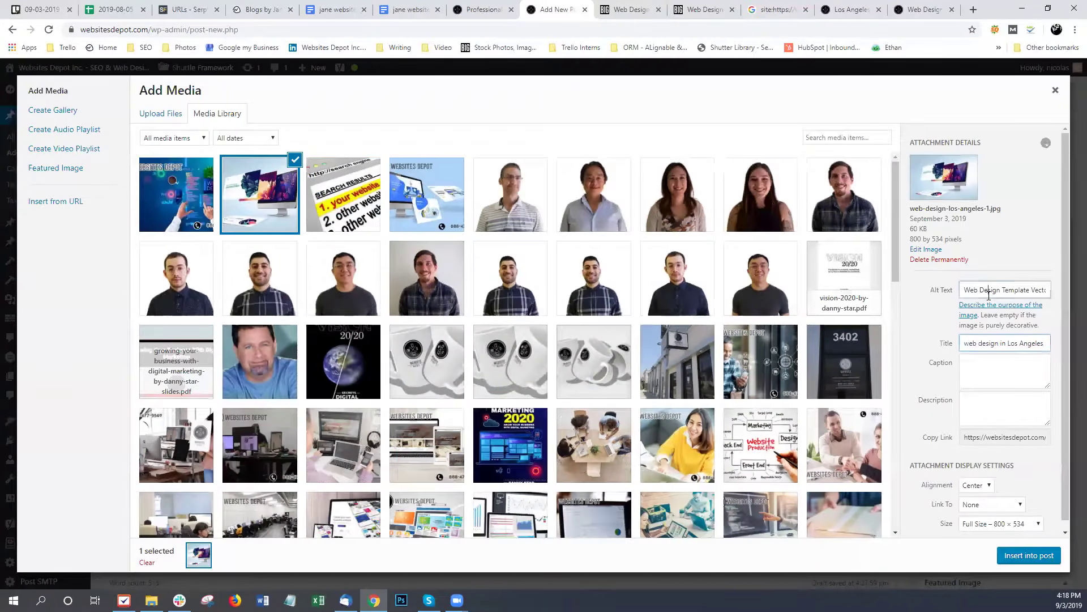
triple_click(986, 290)
key(ctrl+v)
click(1000, 377)
click(1020, 555)
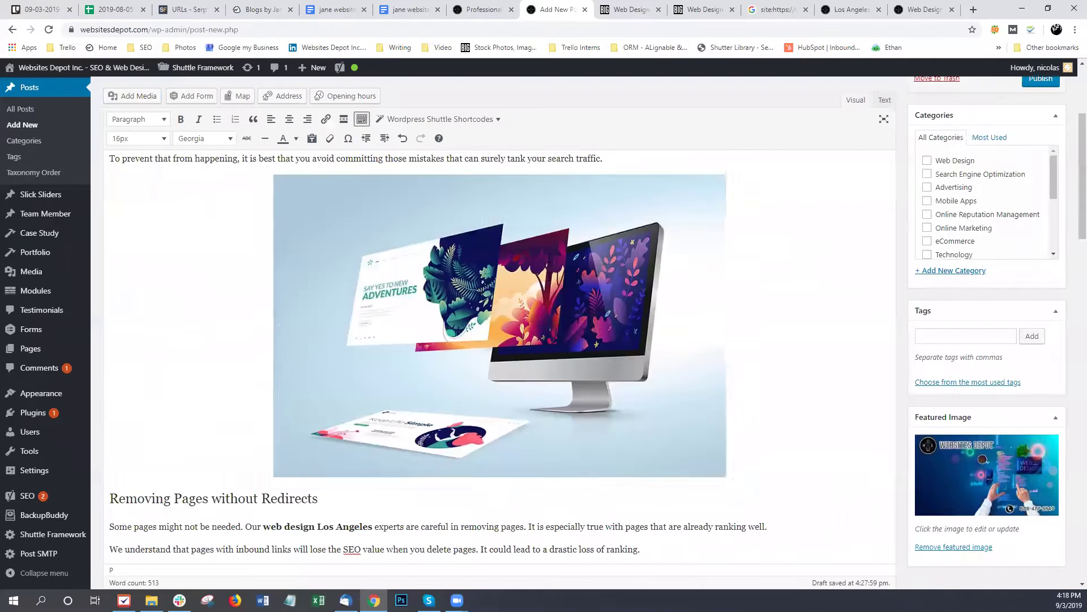
- Set the inserted image's title attribute to 'web design in Los Angeles' and save its details
click(512, 181)
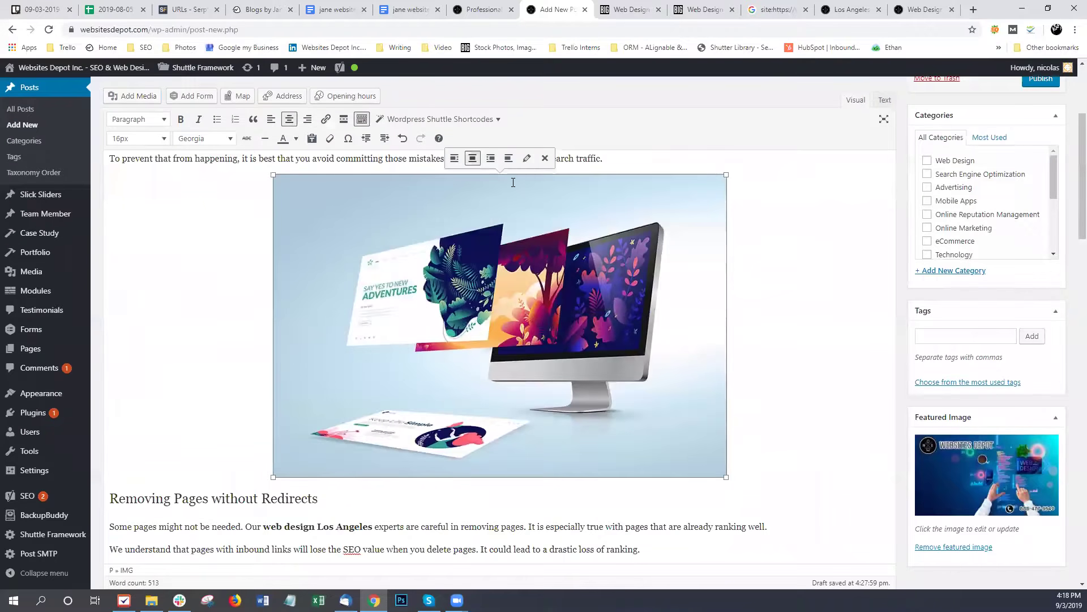
click(524, 166)
click(266, 342)
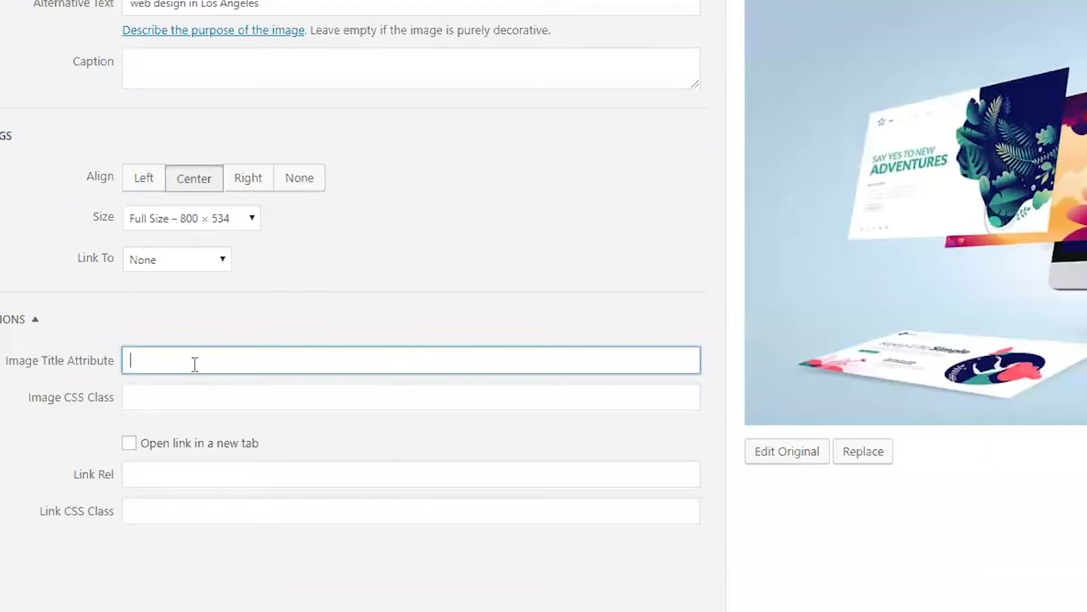
key(ctrl+v)
triple_click(226, 4)
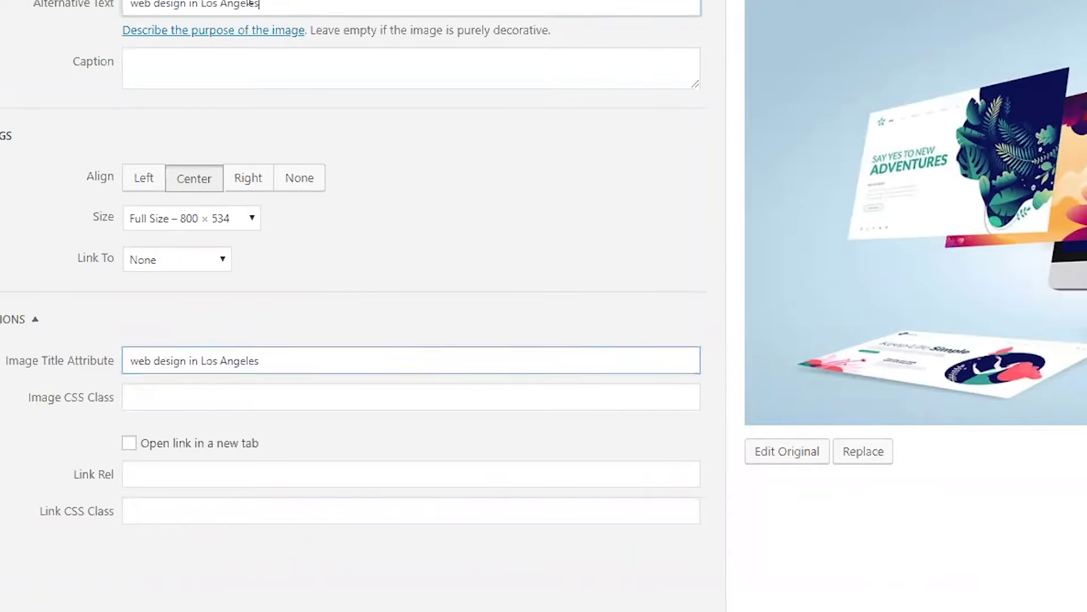
triple_click(285, 349)
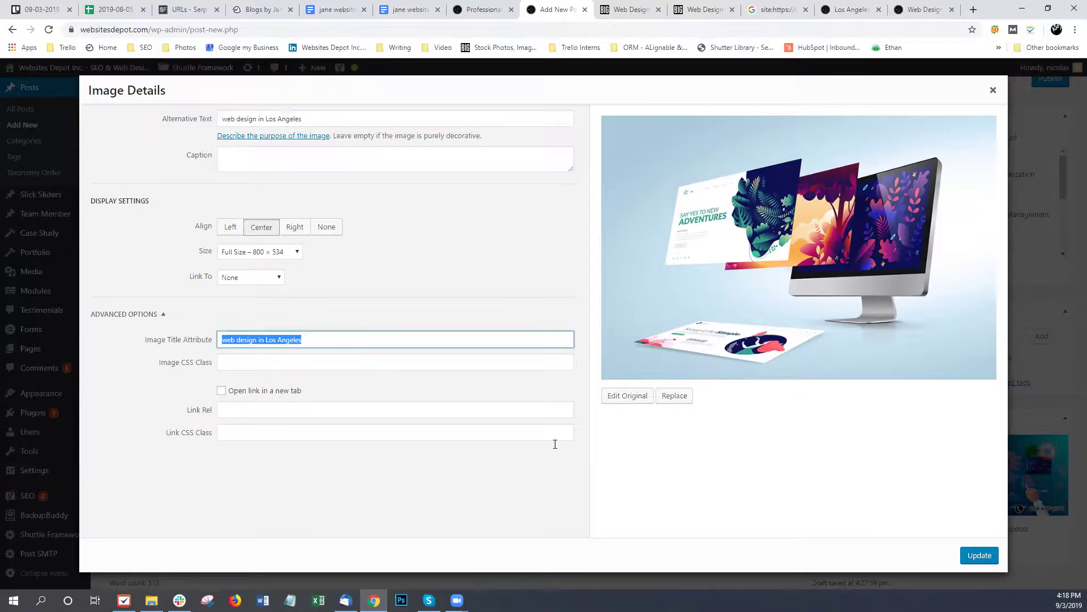
click(975, 555)
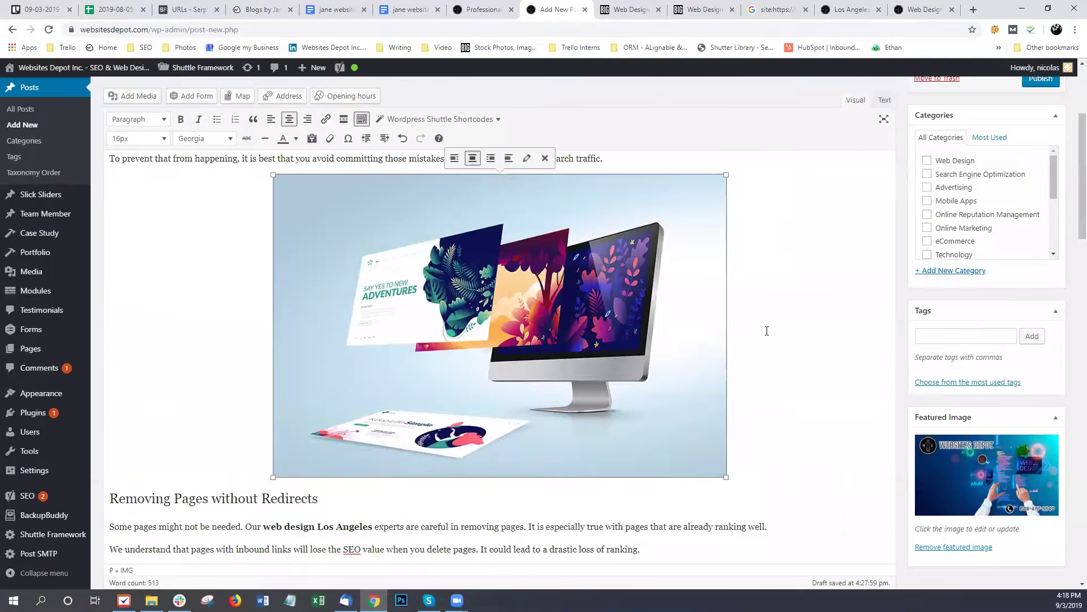
- Add tags CMS web design Los Angeles, Professional Web Design Company and Mobile Web Design
click(767, 331)
scroll(676, 501, down, 3)
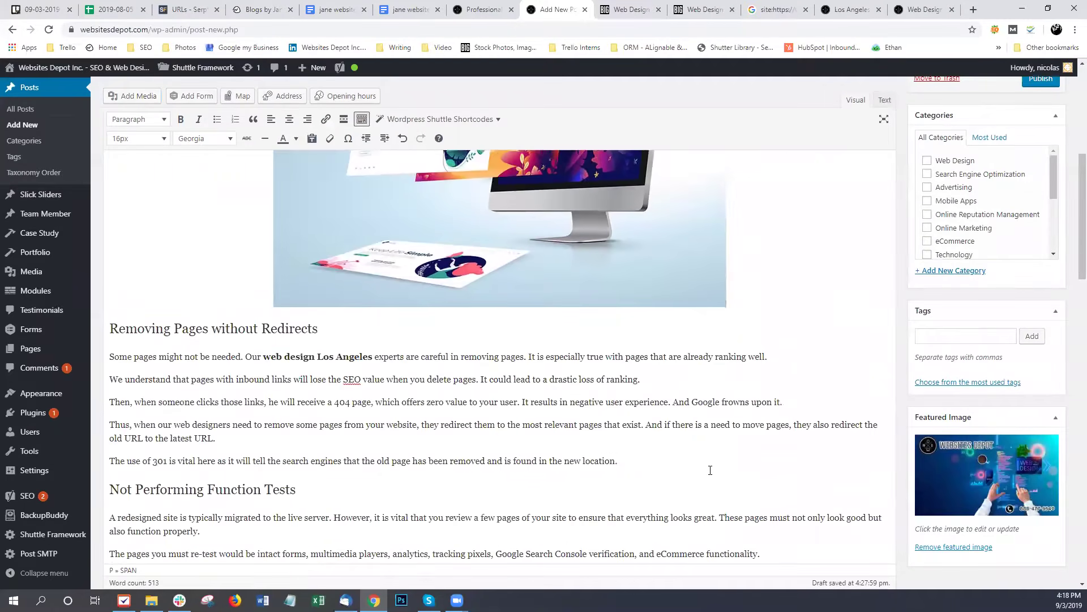
scroll(880, 317, up, 2)
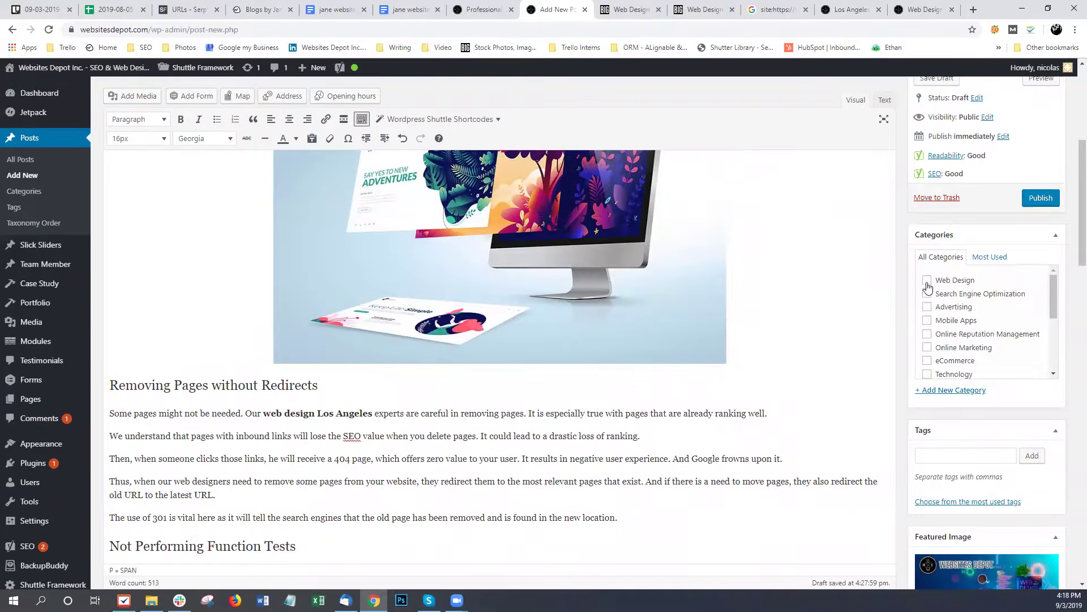
click(928, 457)
text(web design los)
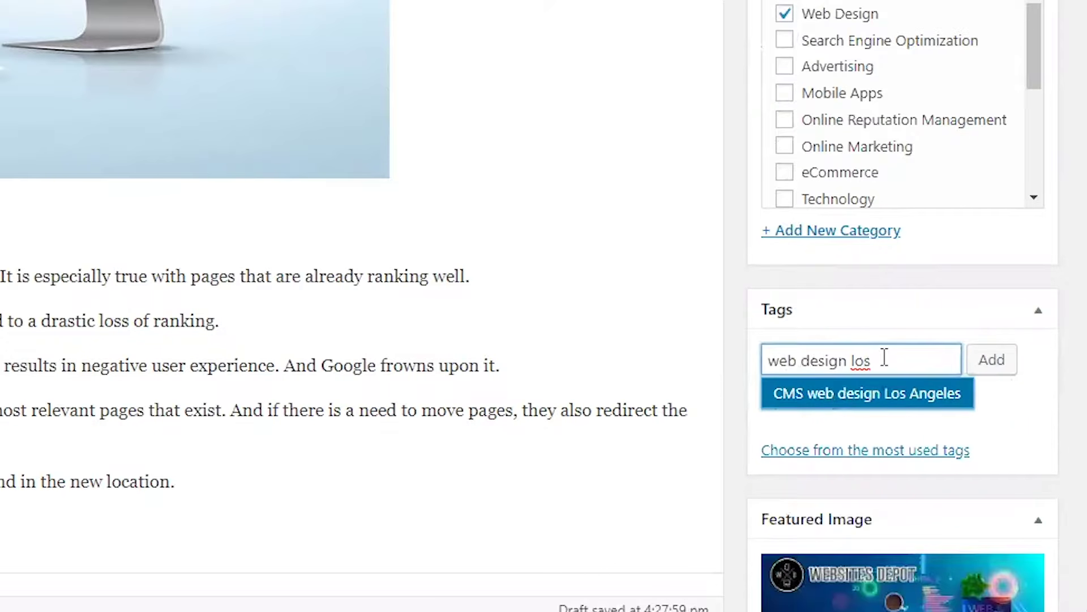
click(896, 395)
click(990, 374)
text(web design)
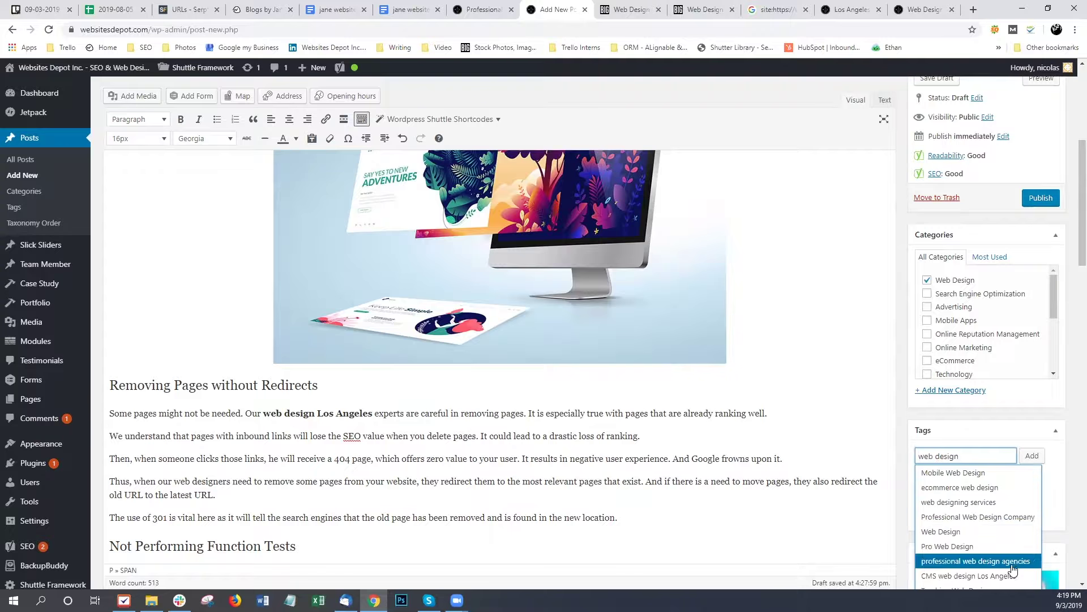
click(1003, 517)
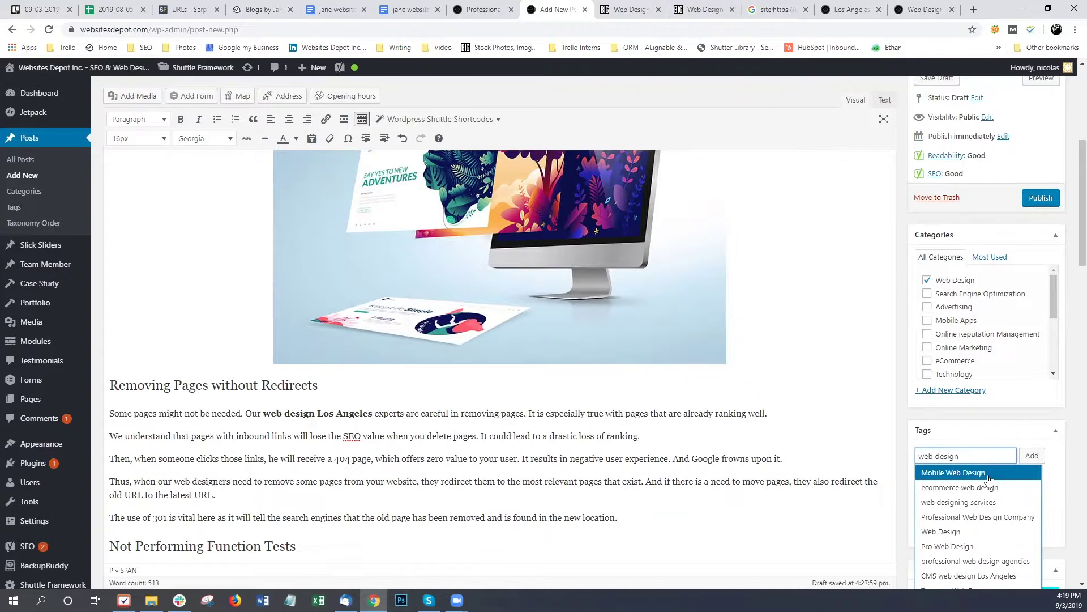
click(957, 471)
click(724, 431)
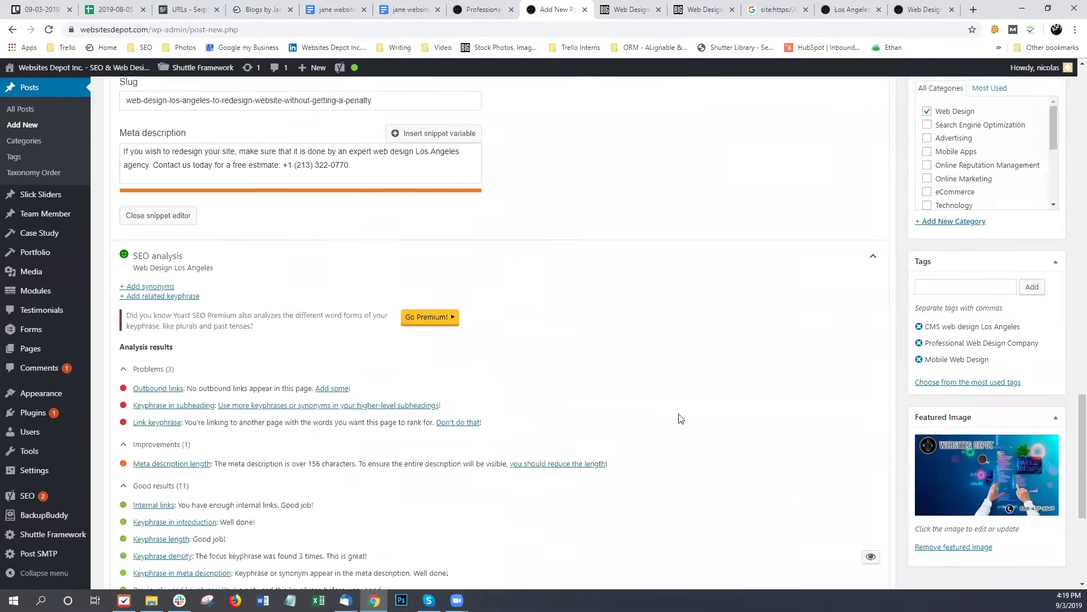
- Select the spell-flagged word 'crawlability' in the third paragraph, dismissing its spelling suggestions
scroll(630, 364, up, 10)
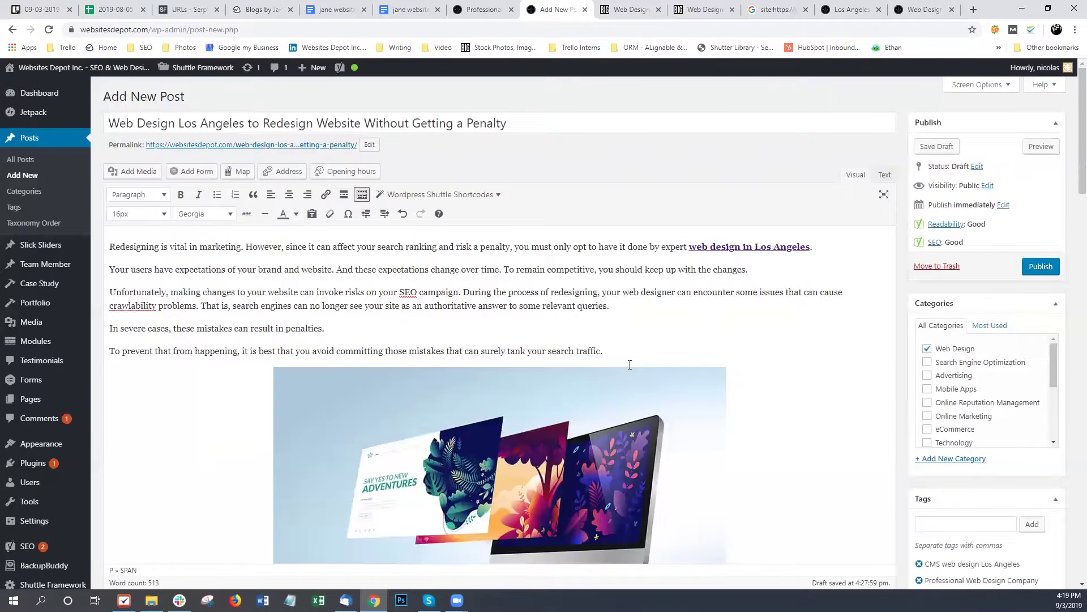
scroll(630, 365, down, 1)
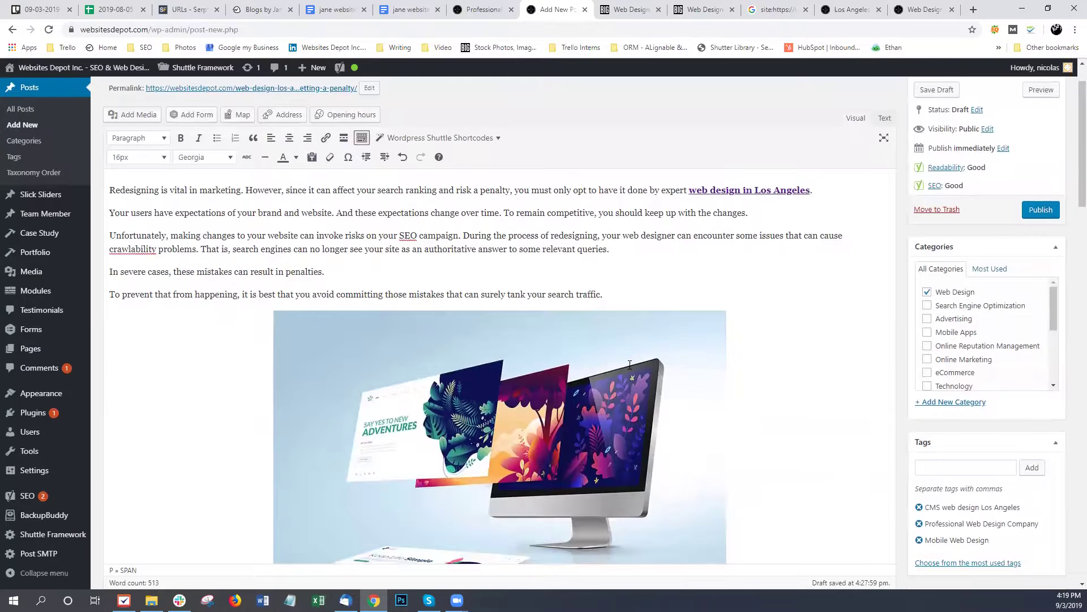
drag(156, 250, 111, 246)
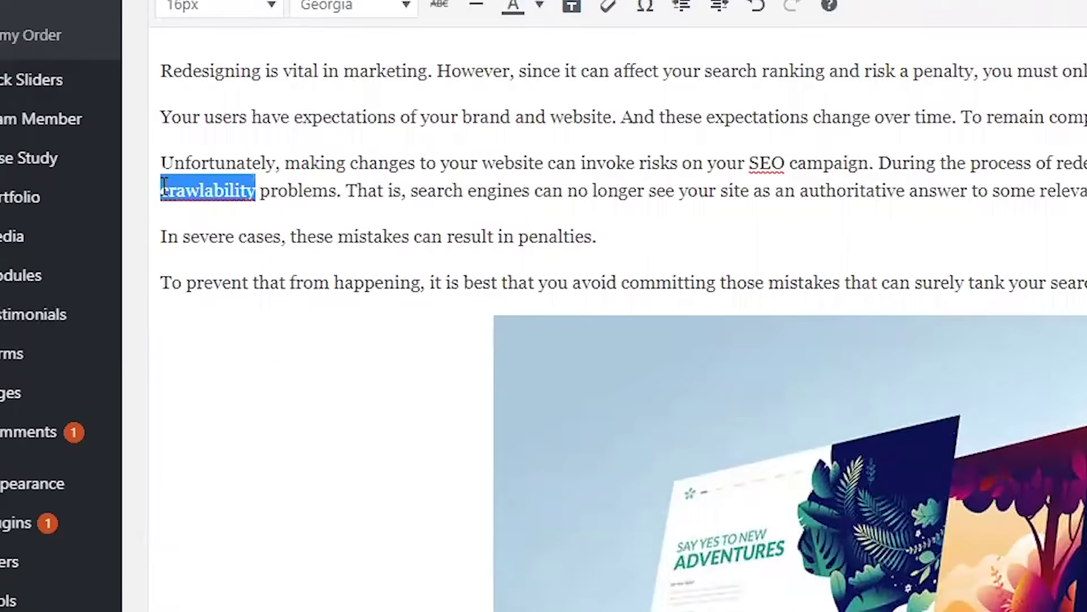
right_click(193, 203)
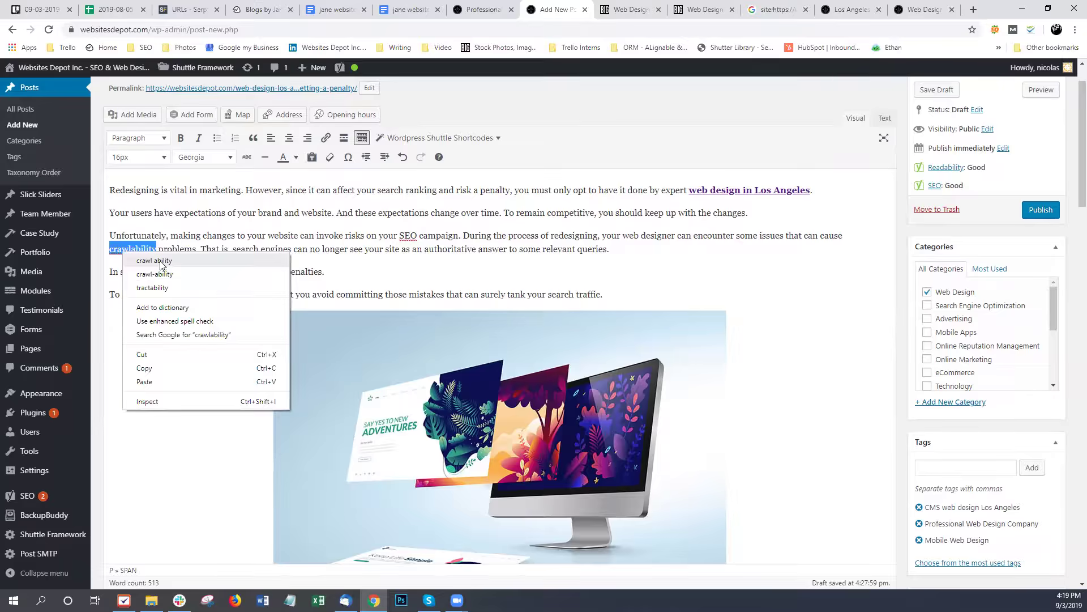
click(224, 165)
double_click(156, 250)
key(ctrl+c)
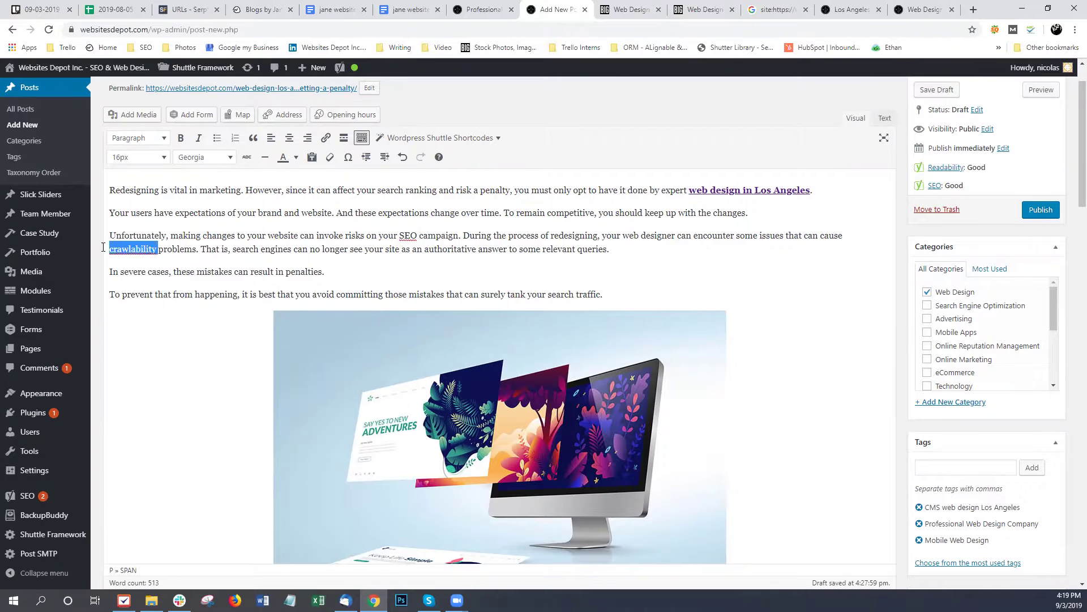
- Search Google for 'crawlability' and grab the address yoast.com/what-is-crawlability/ from Yoast's article
click(981, 10)
key(ctrl+v)
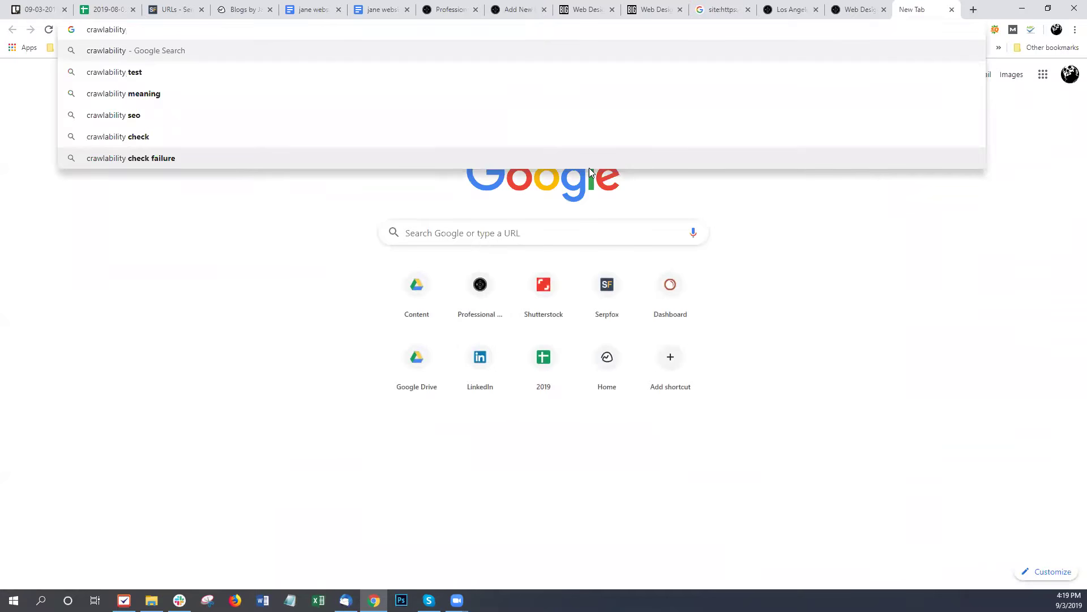
key(Return)
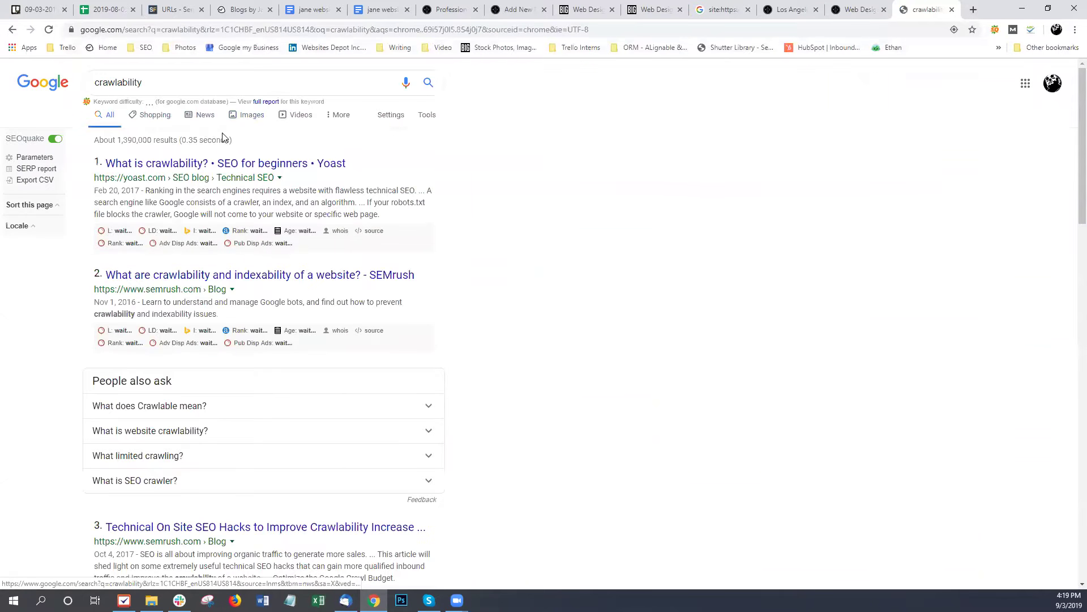
middle_click(249, 166)
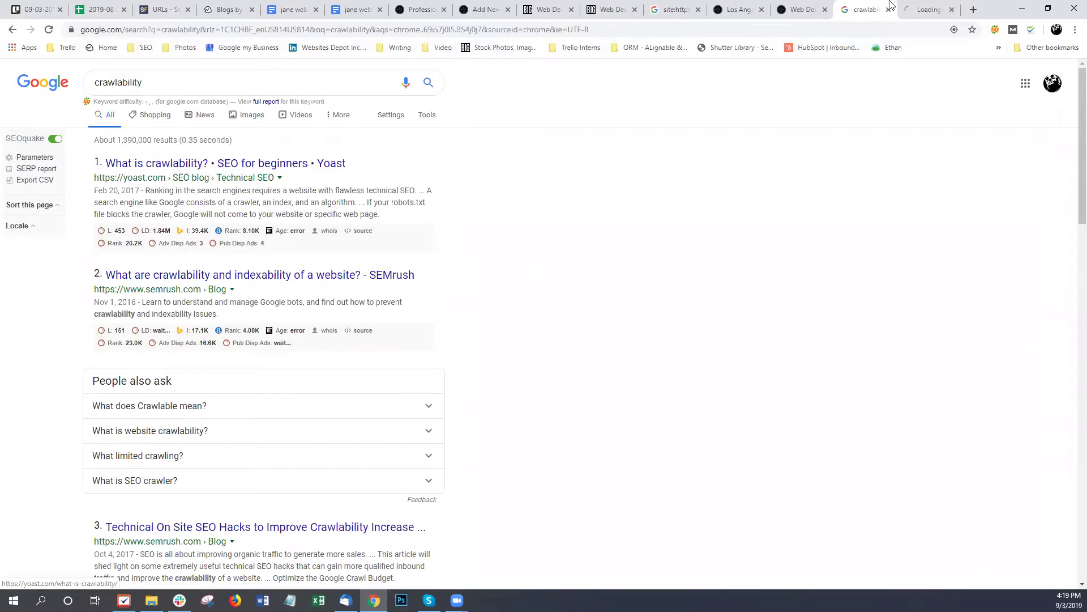
click(920, 9)
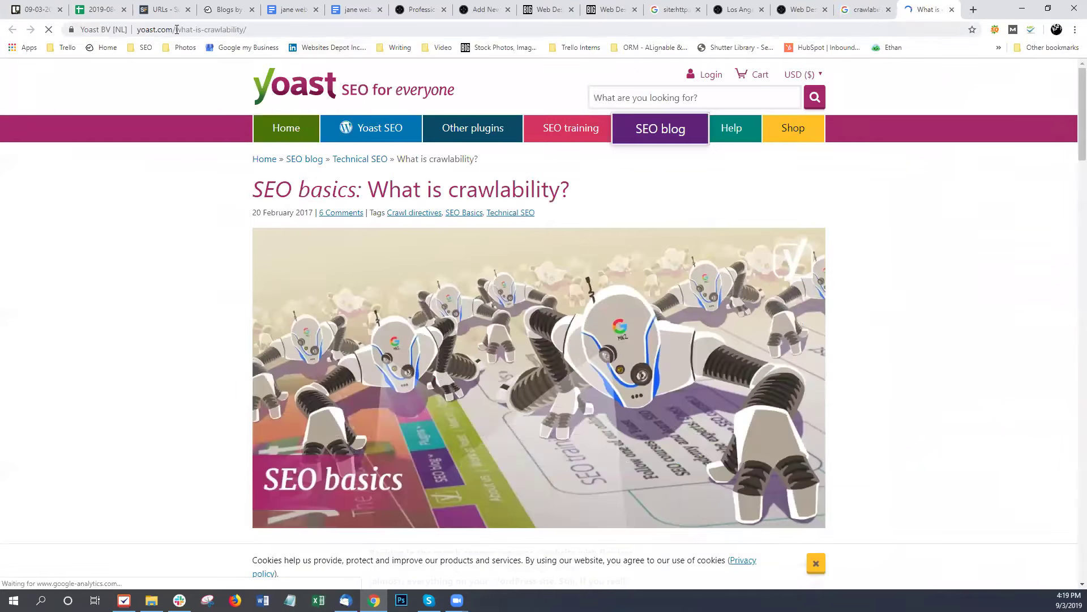
click(224, 30)
key(ctrl+c)
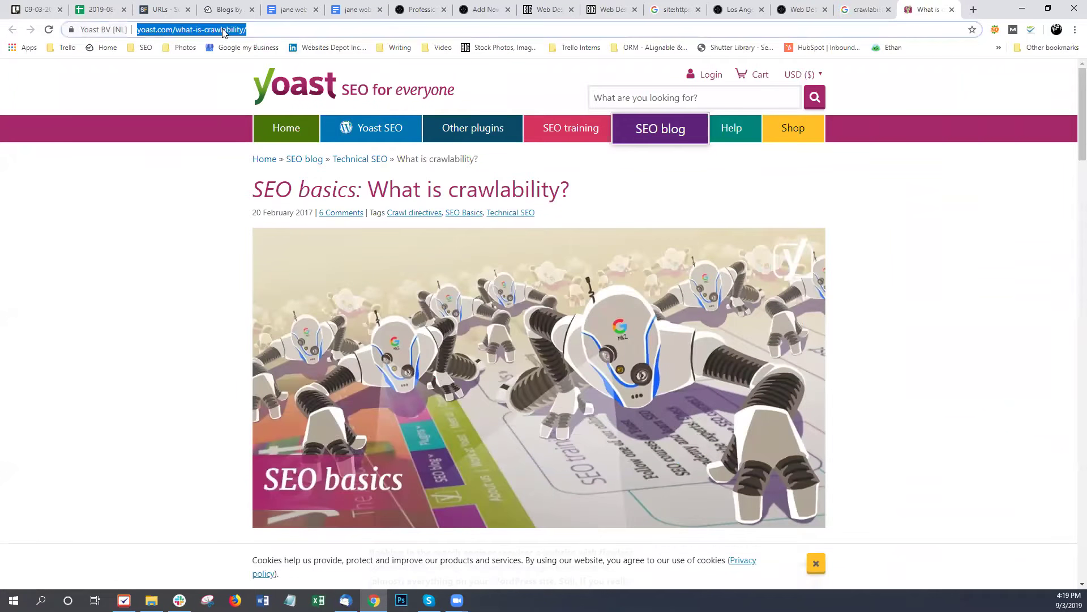
click(561, 12)
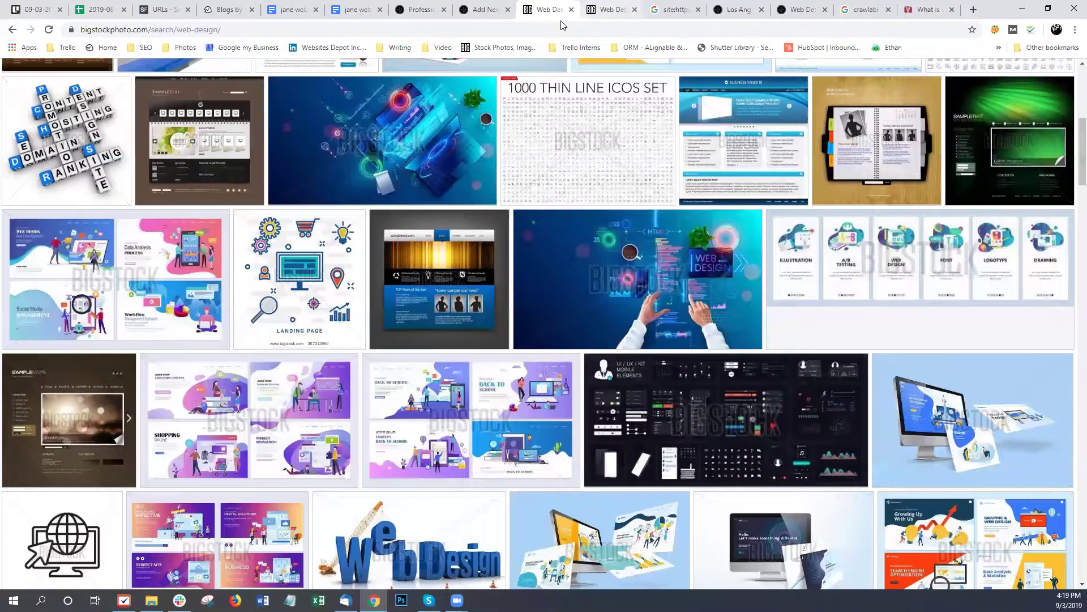
click(486, 12)
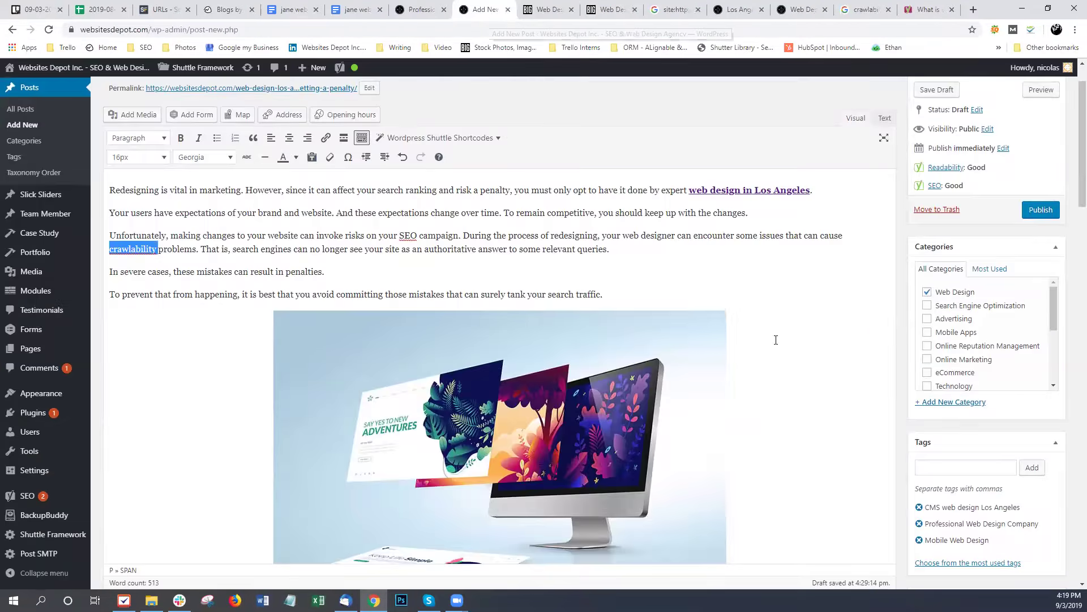
click(207, 256)
drag(148, 250, 112, 248)
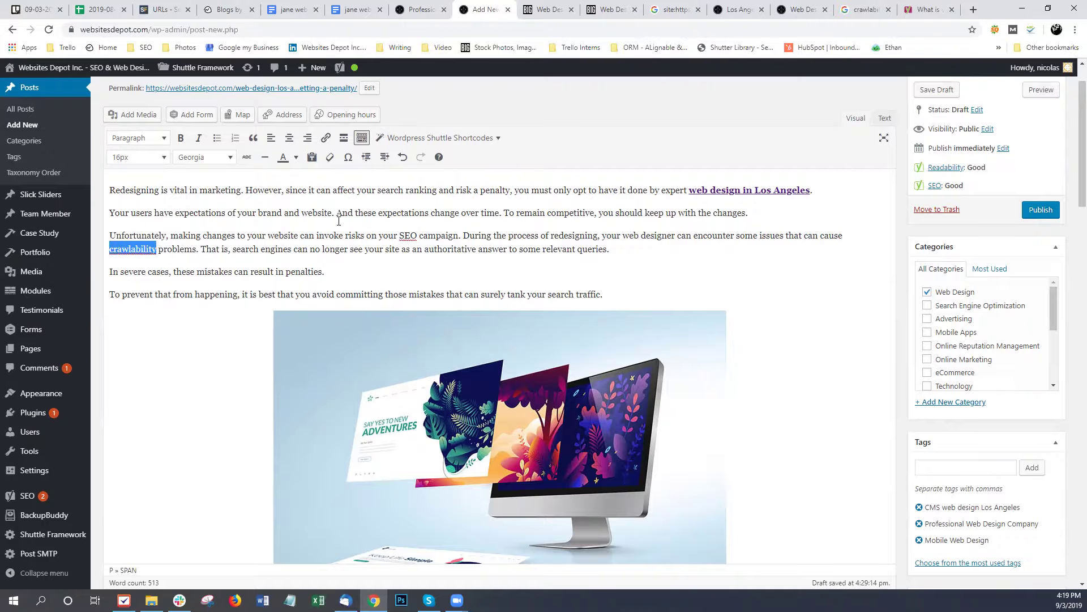
click(326, 138)
key(ctrl+v)
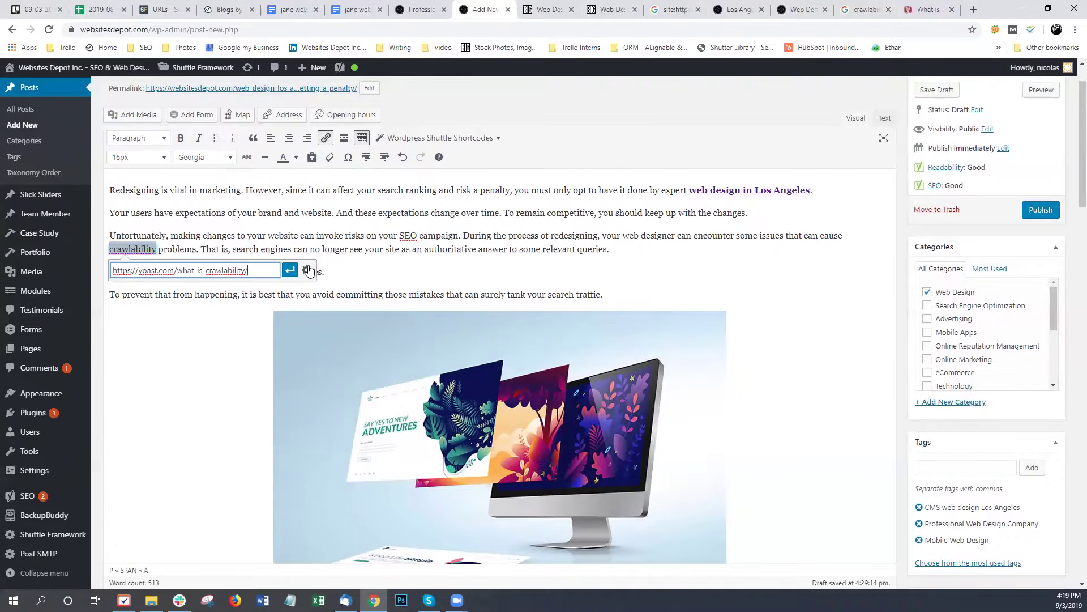
click(308, 270)
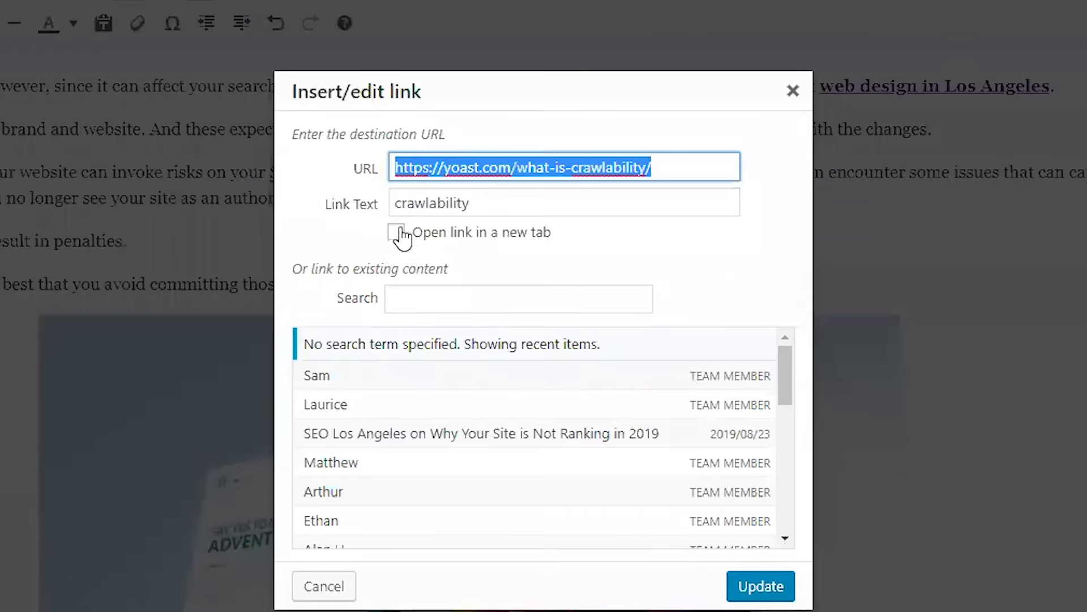
click(466, 267)
click(754, 592)
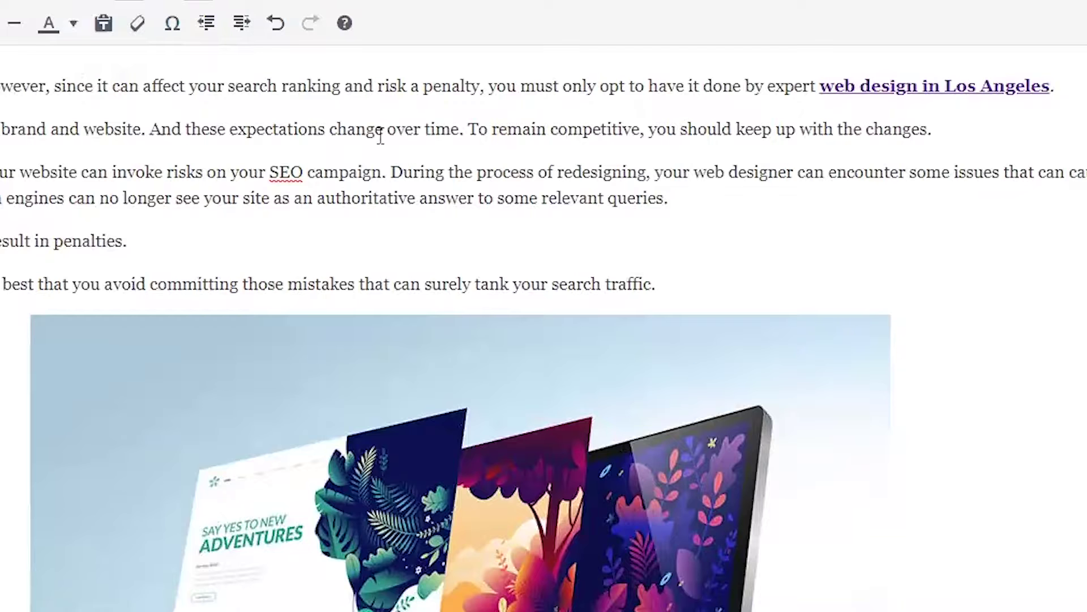
- Change the publish day to 30 (Aug 30, 2019 @ 16:20) and publish the post
double_click(847, 134)
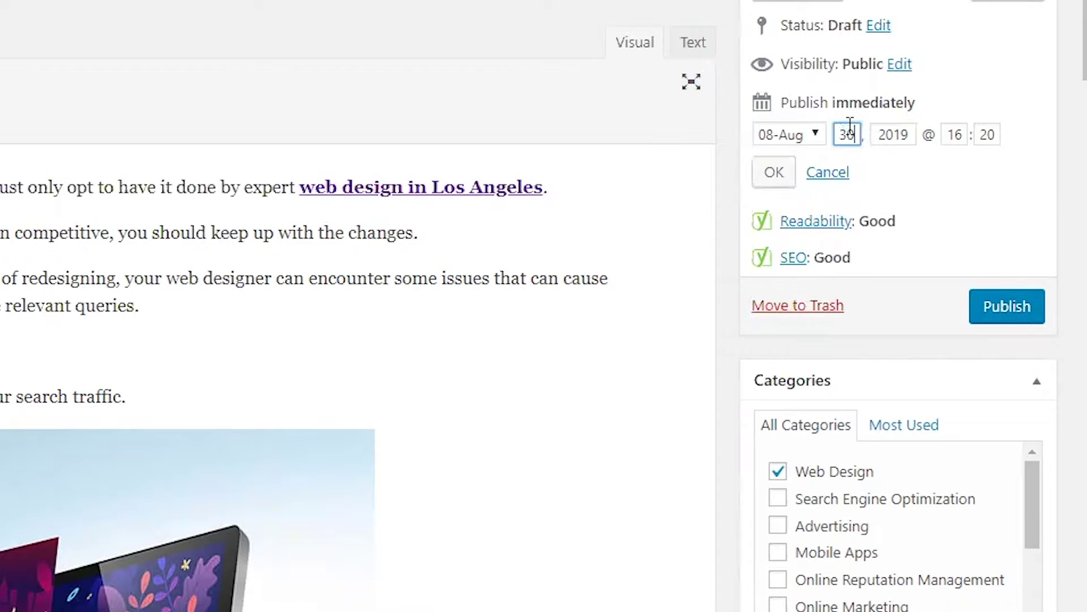
text(30)
key(Tab)
key(Tab)
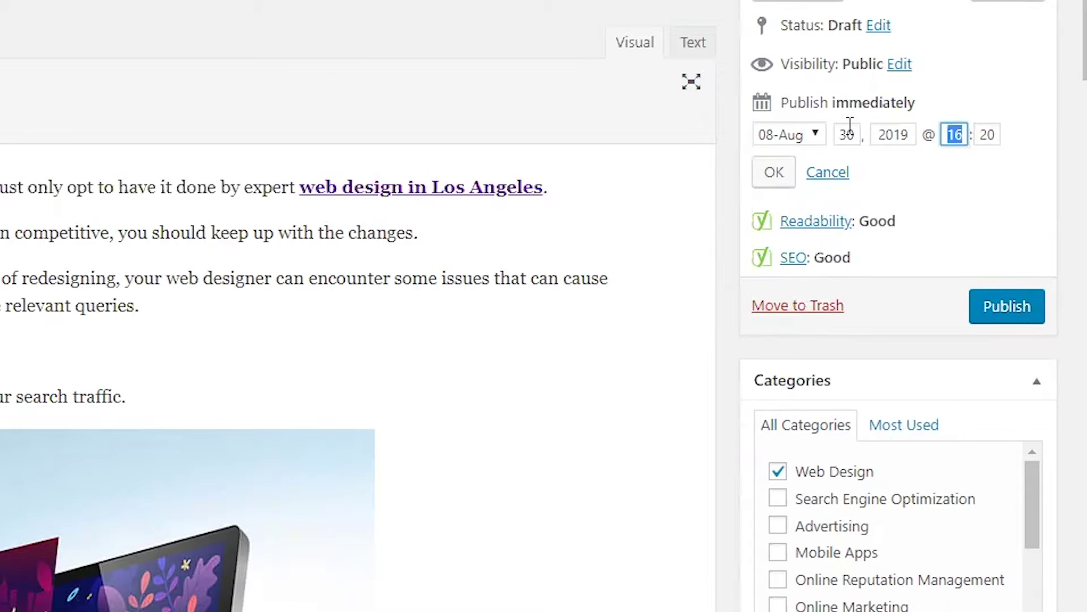
click(785, 173)
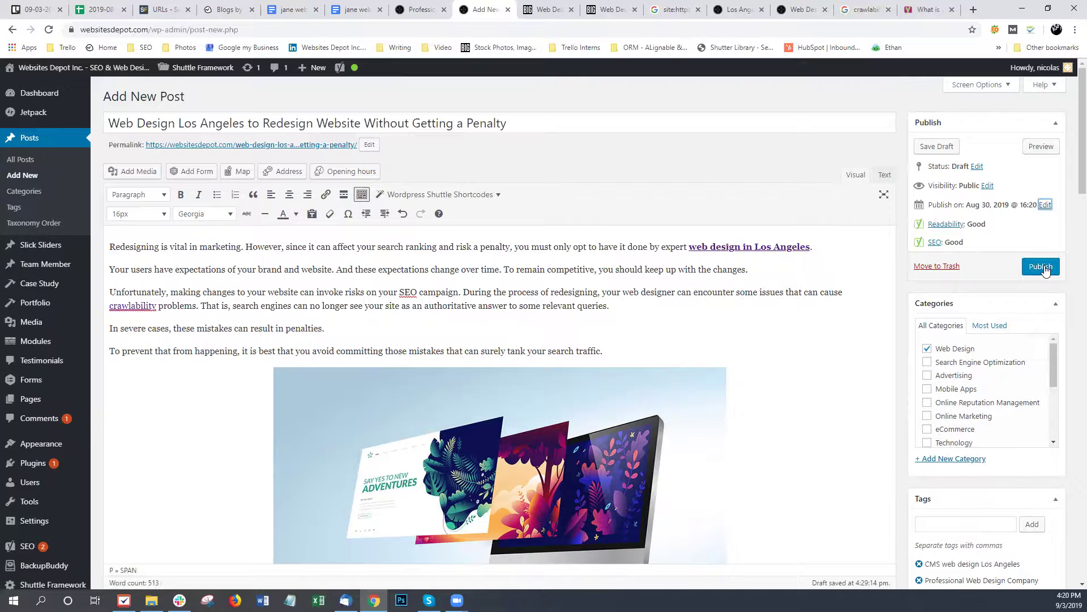
click(1014, 230)
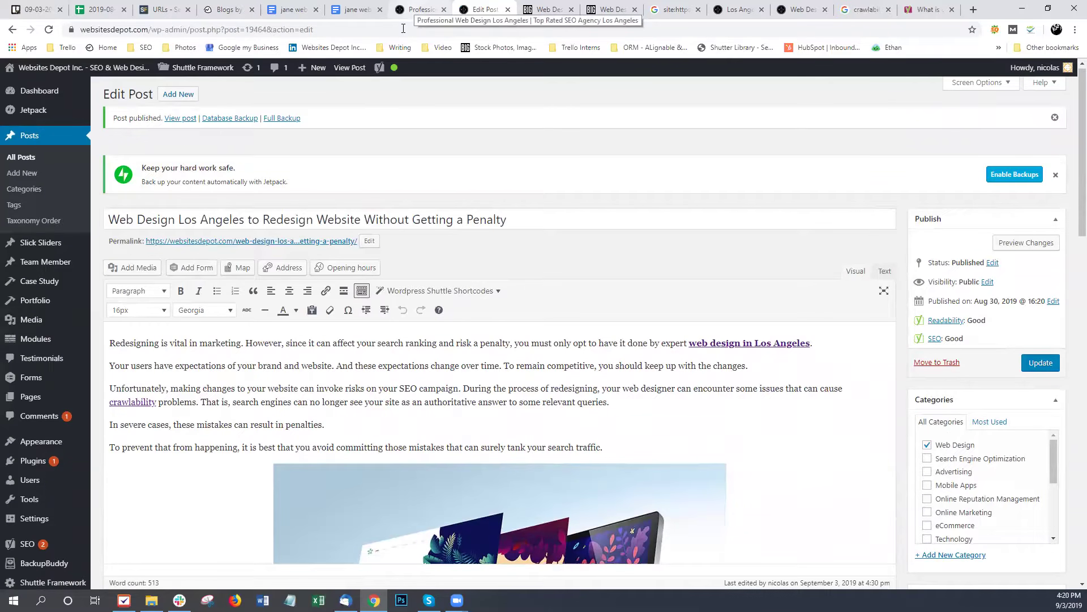
- In All Posts, Quick Edit the redesign post to assign the intended author and update
click(410, 10)
click(484, 10)
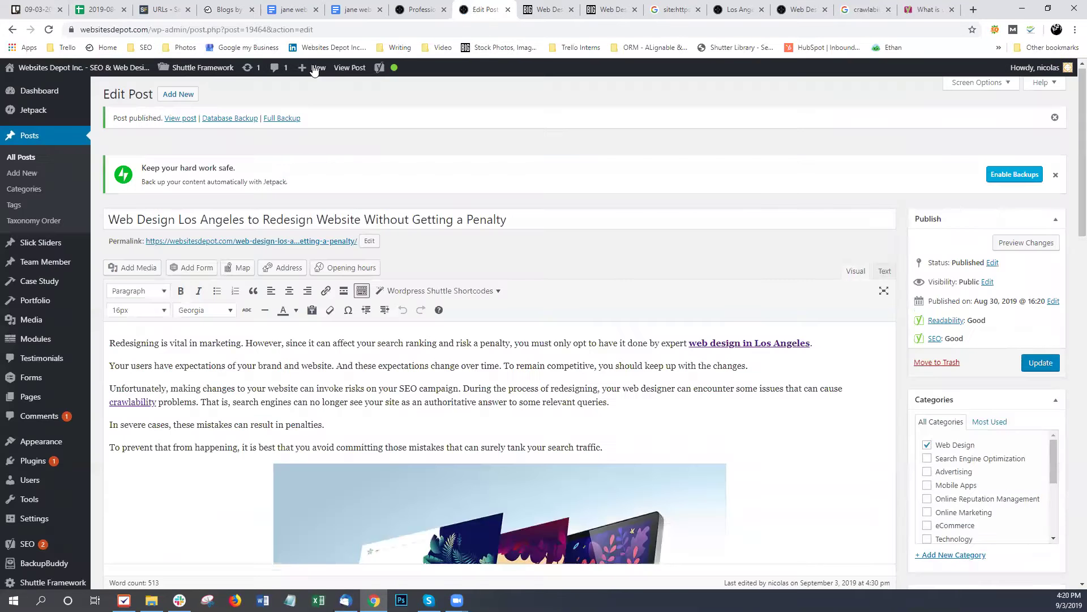
click(39, 136)
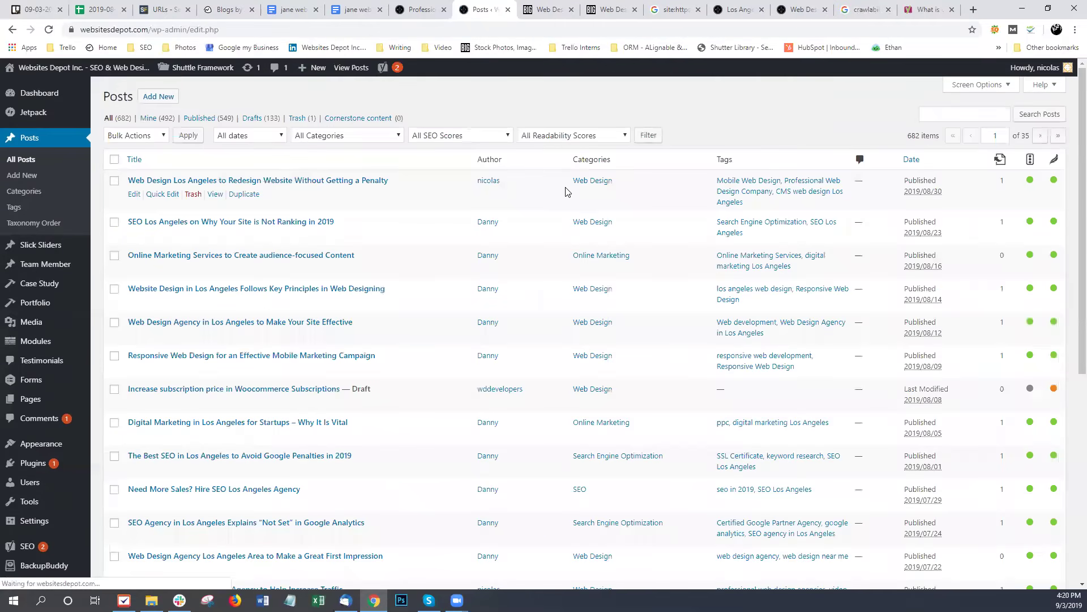
mouse_move(240, 184)
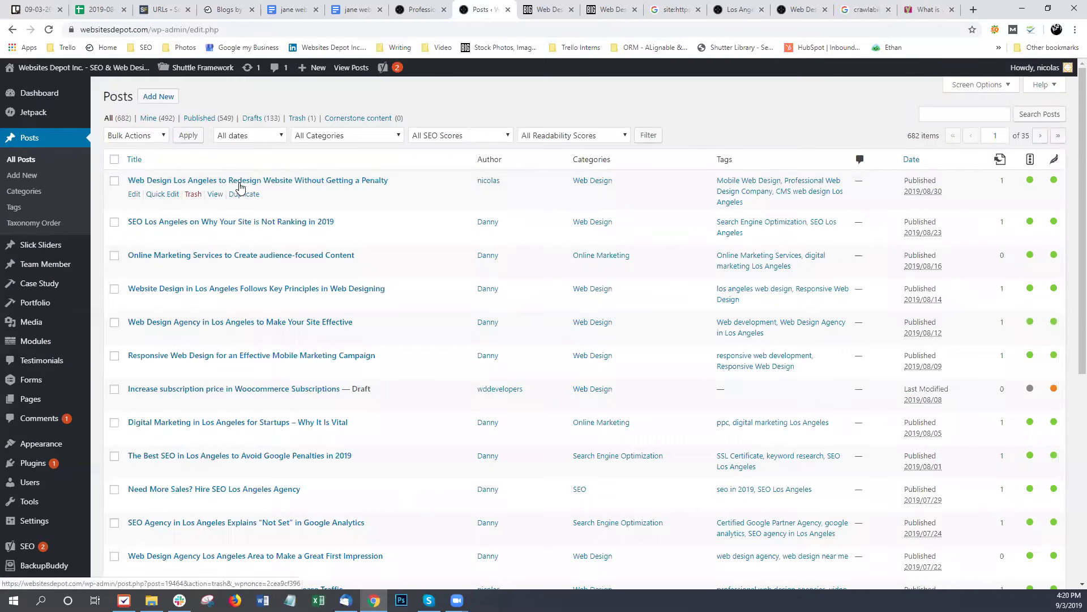
click(162, 194)
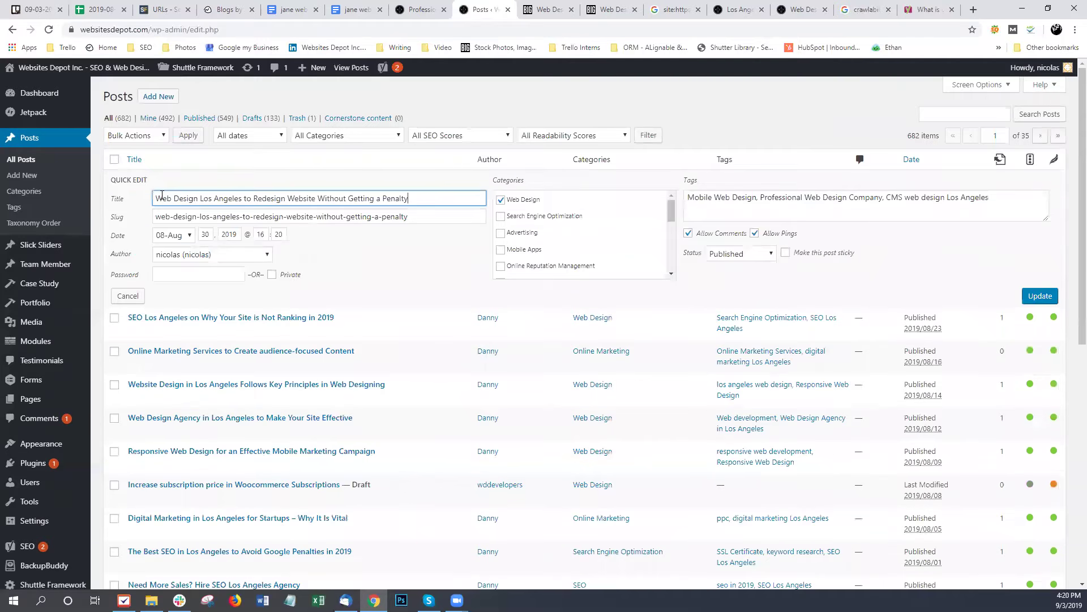
click(196, 256)
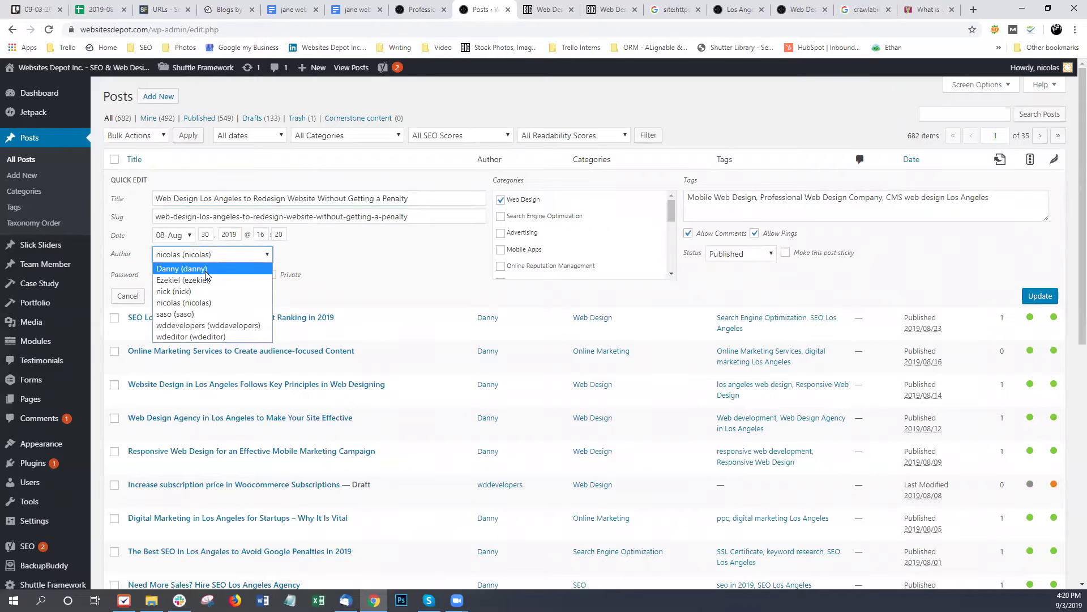
click(195, 270)
click(1041, 304)
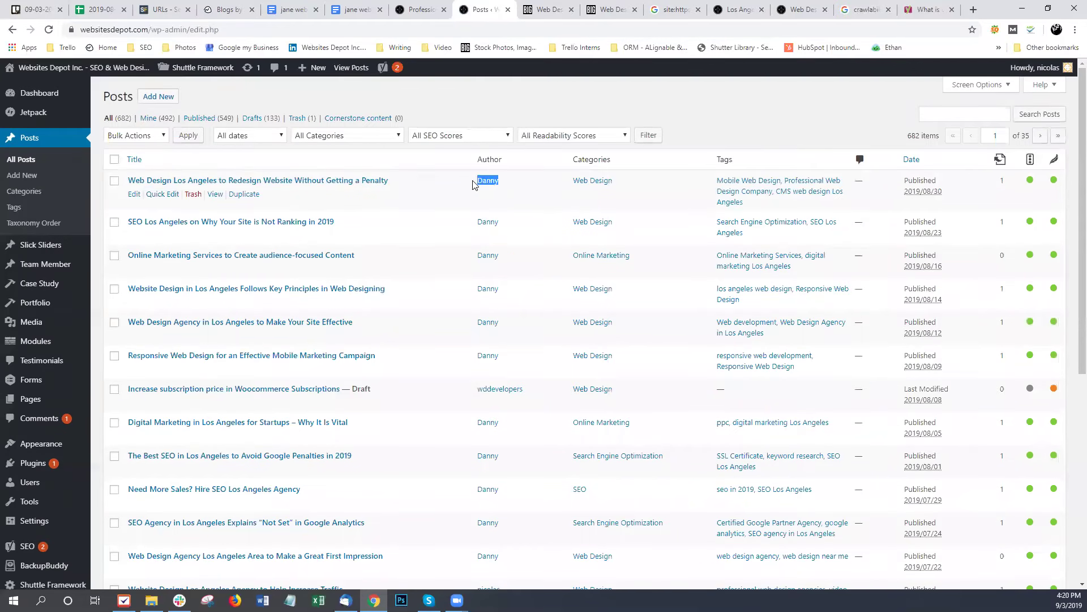
scroll(350, 236, down, 15)
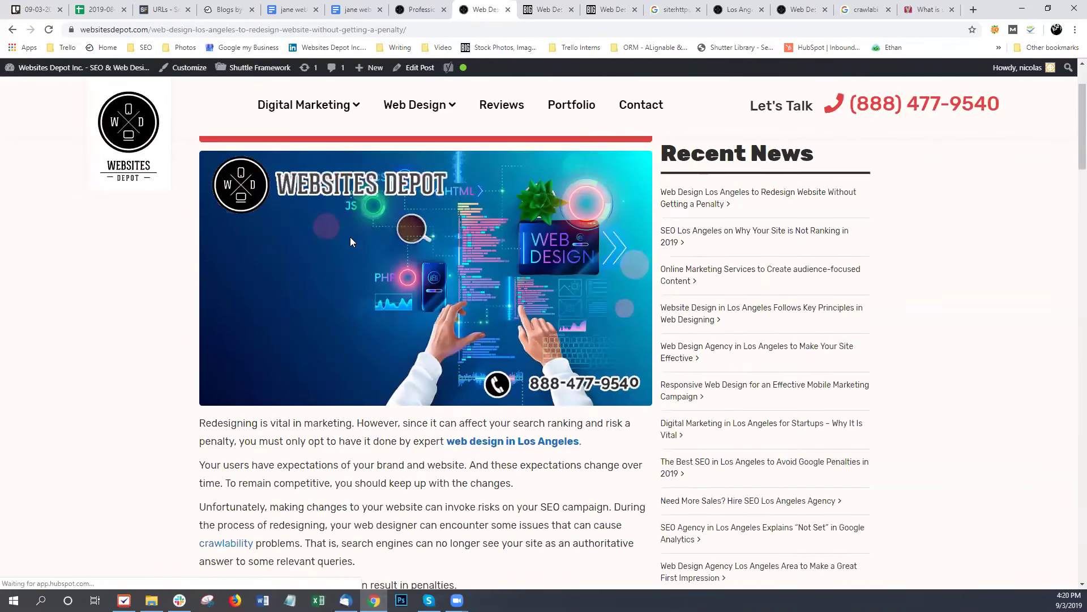
scroll(350, 237, down, 15)
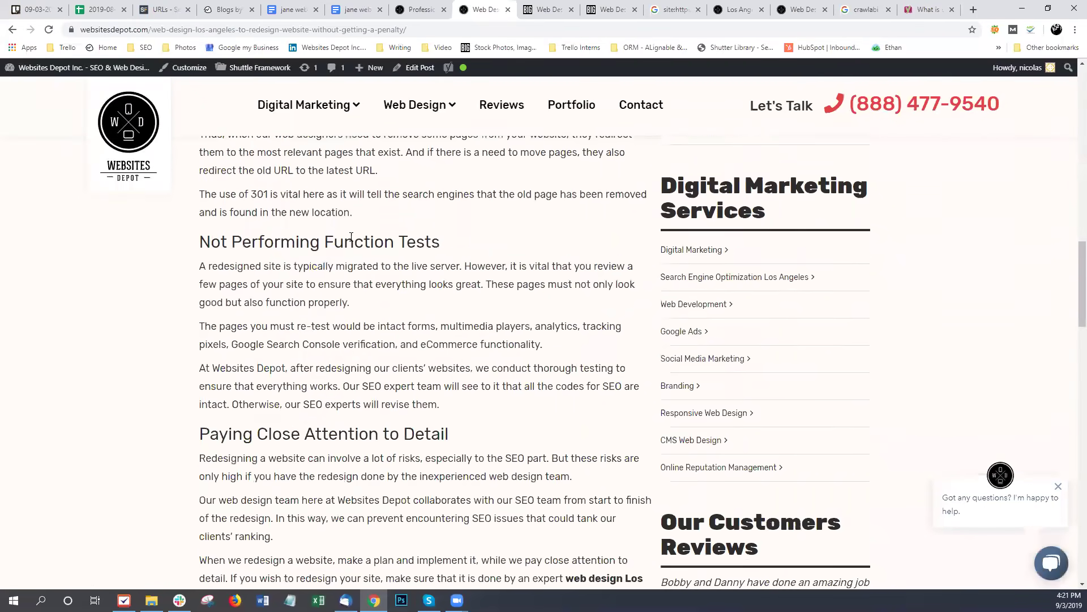